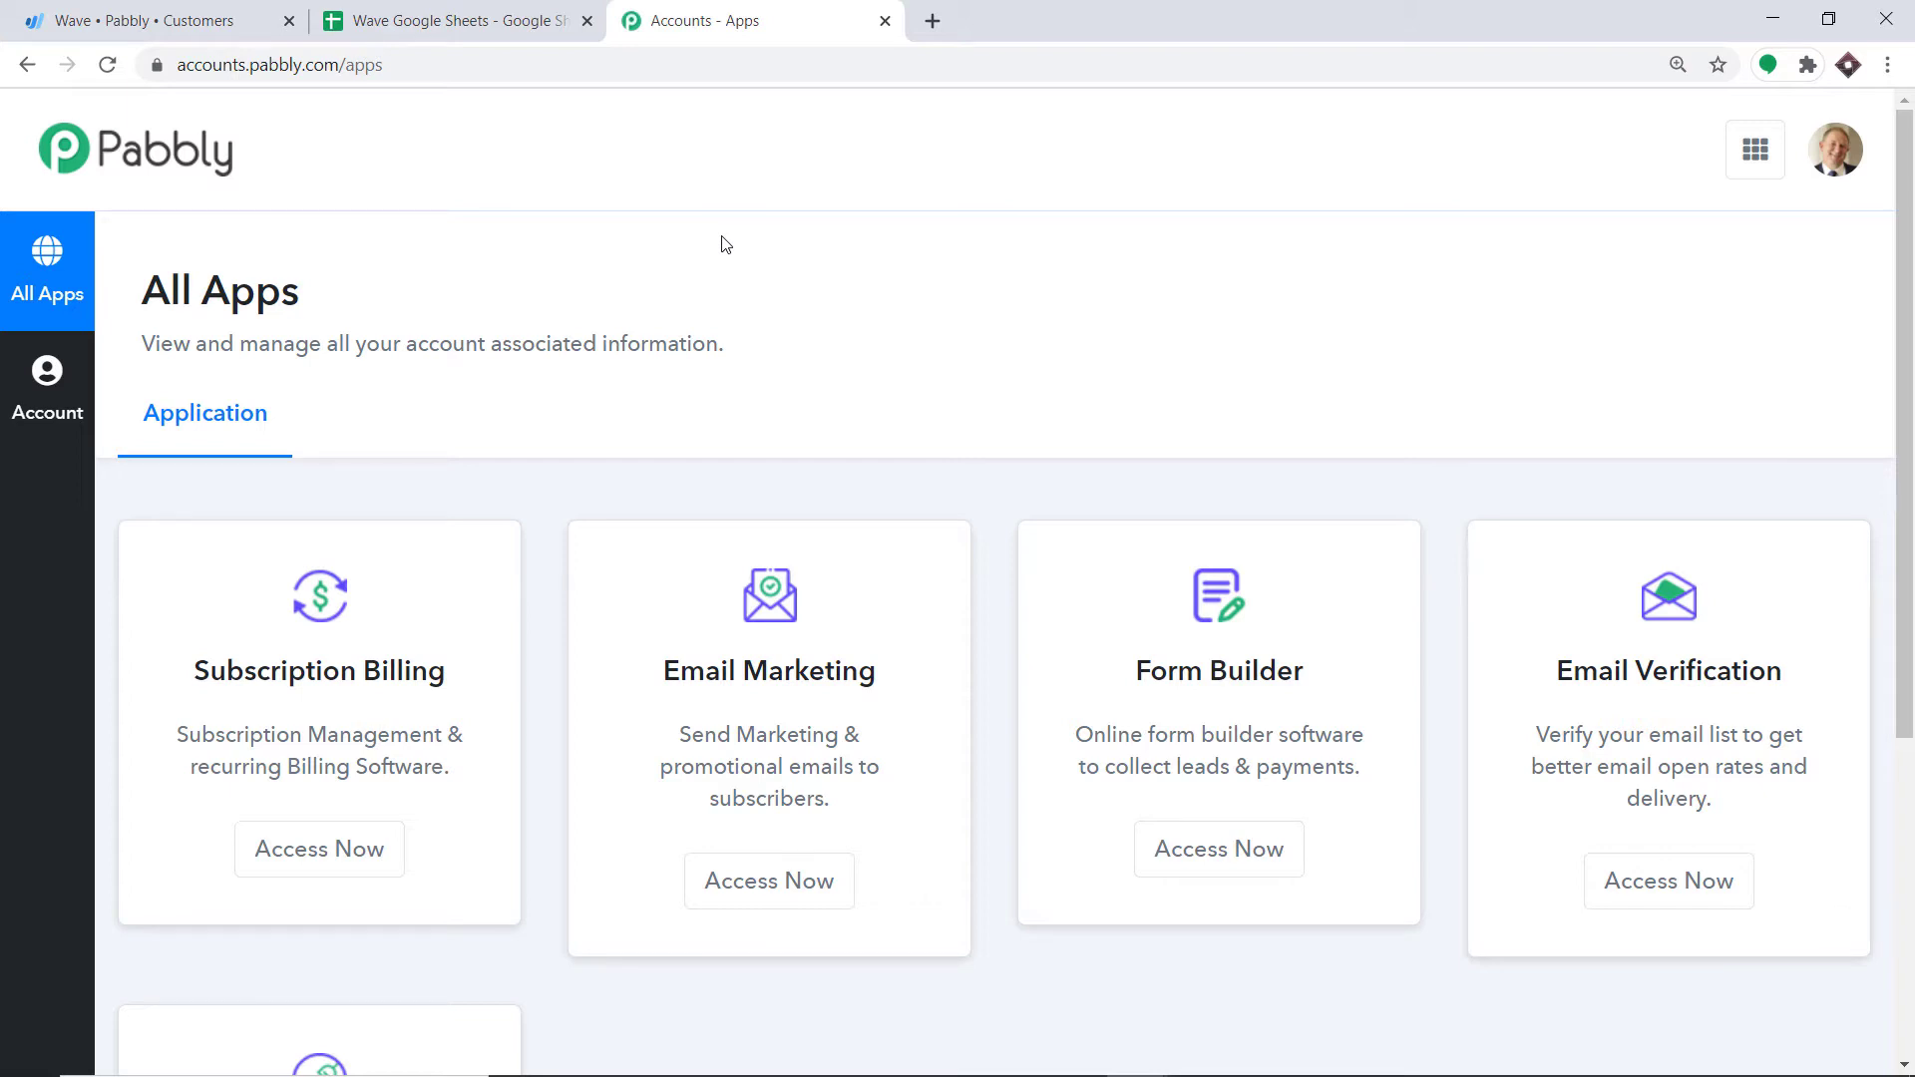
# Step: Open Pabbly Connect and create a workflow named 'Wave To Google Sheets'
pyautogui.scroll(-5, 752, 299)
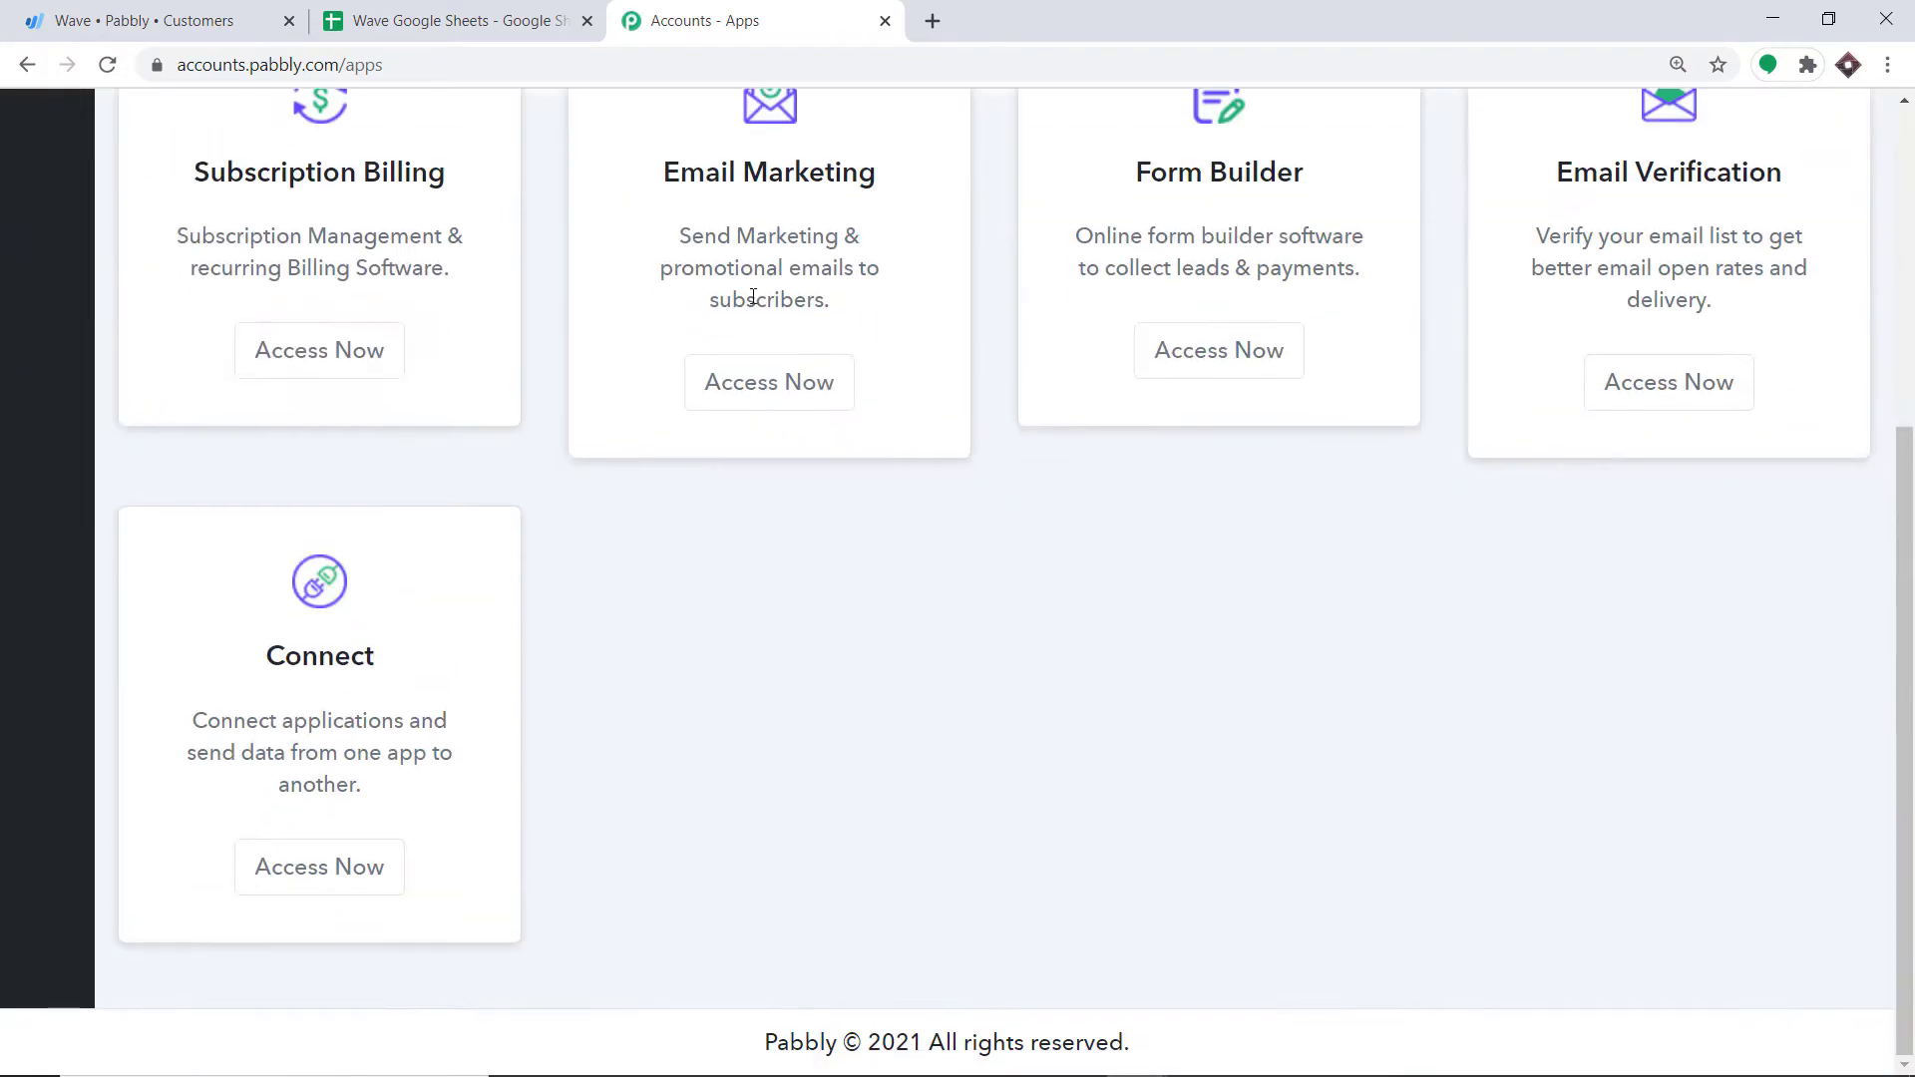
pyautogui.click(371, 867)
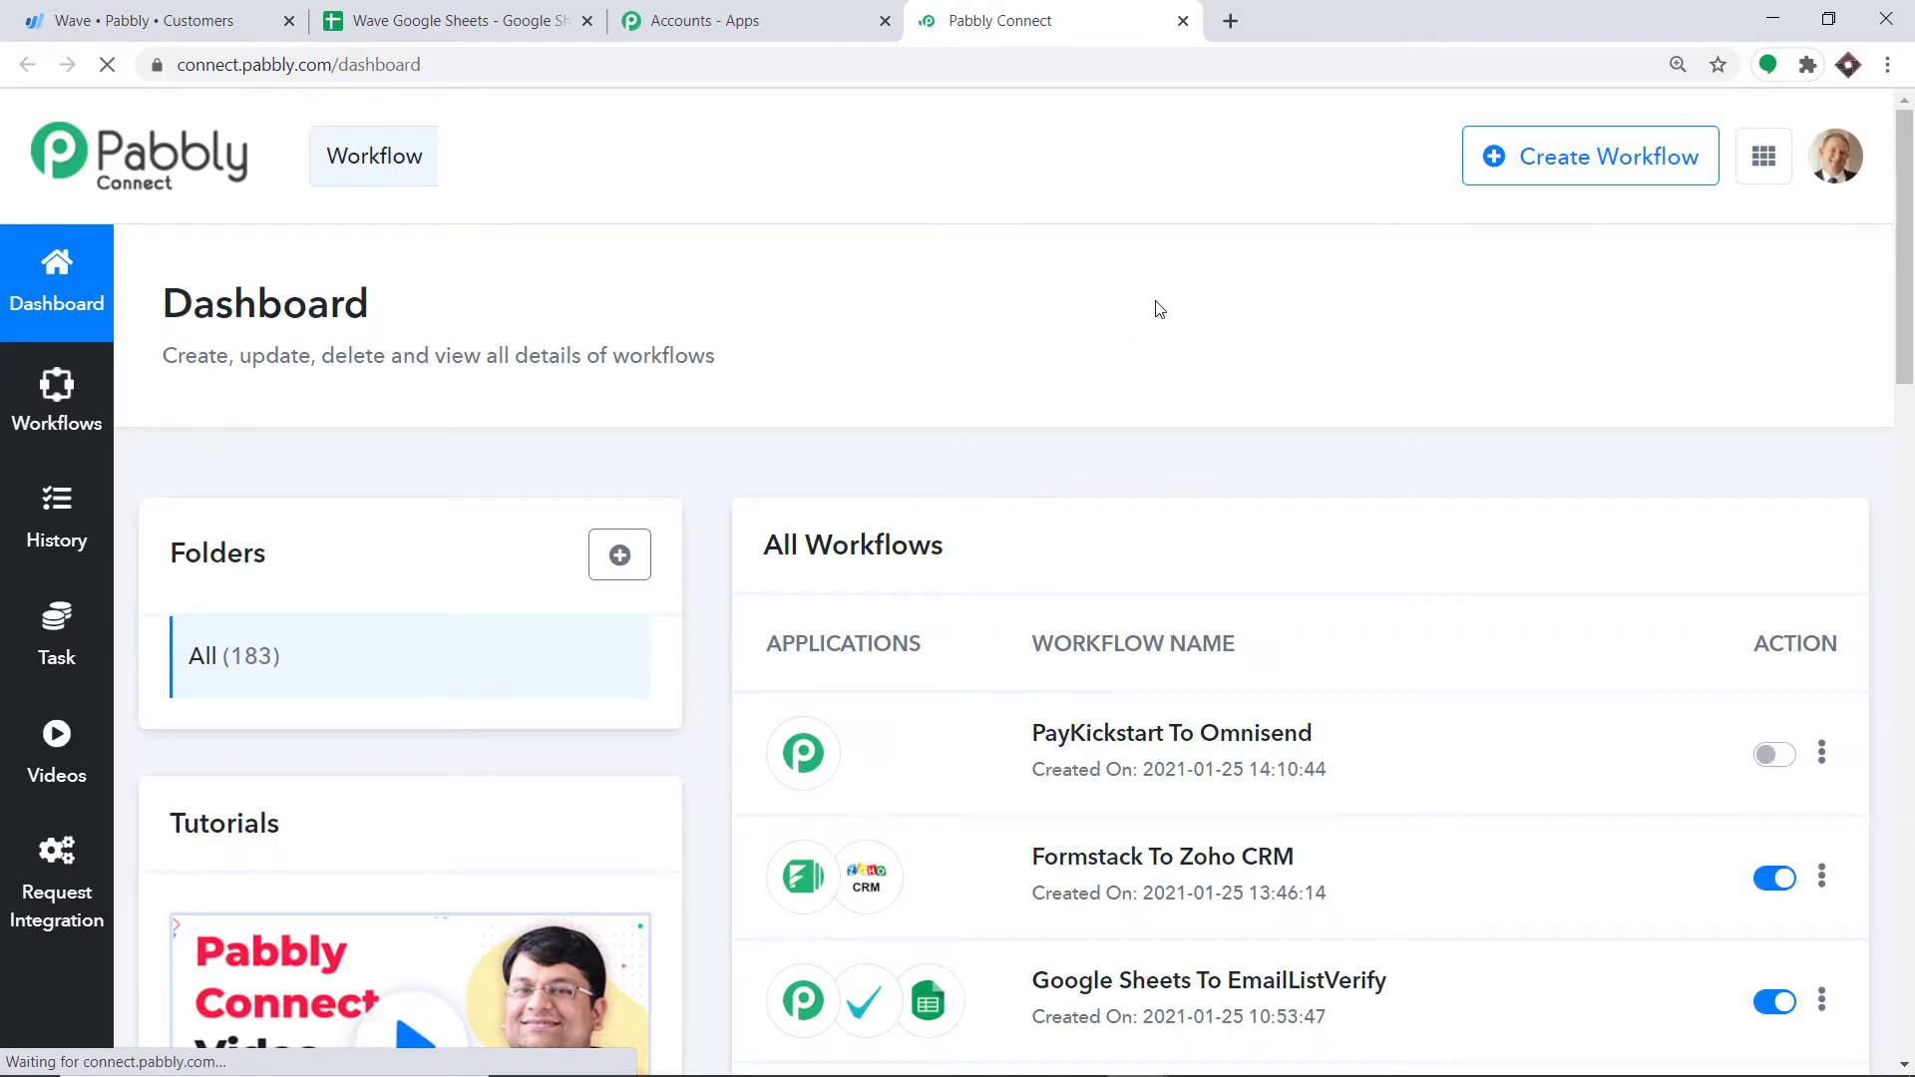
pyautogui.click(1551, 170)
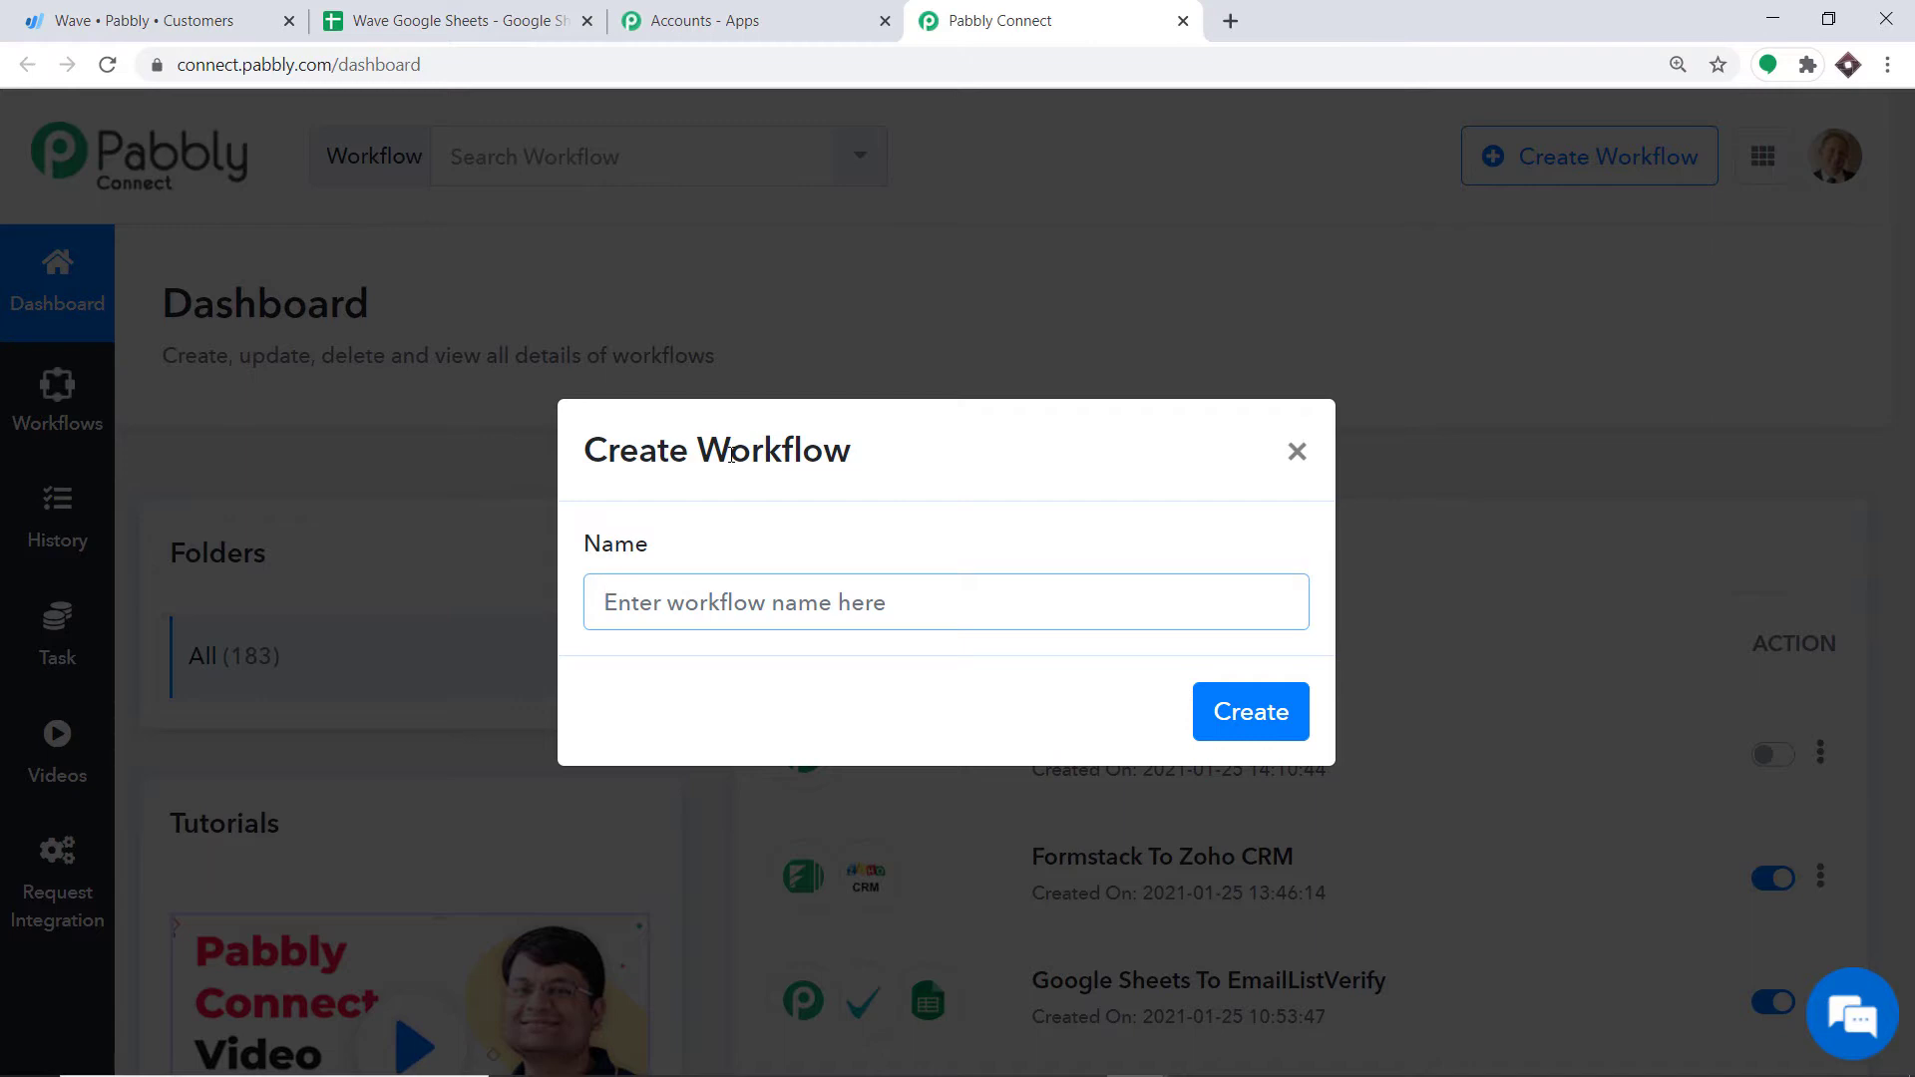
pyautogui.write('Wave')
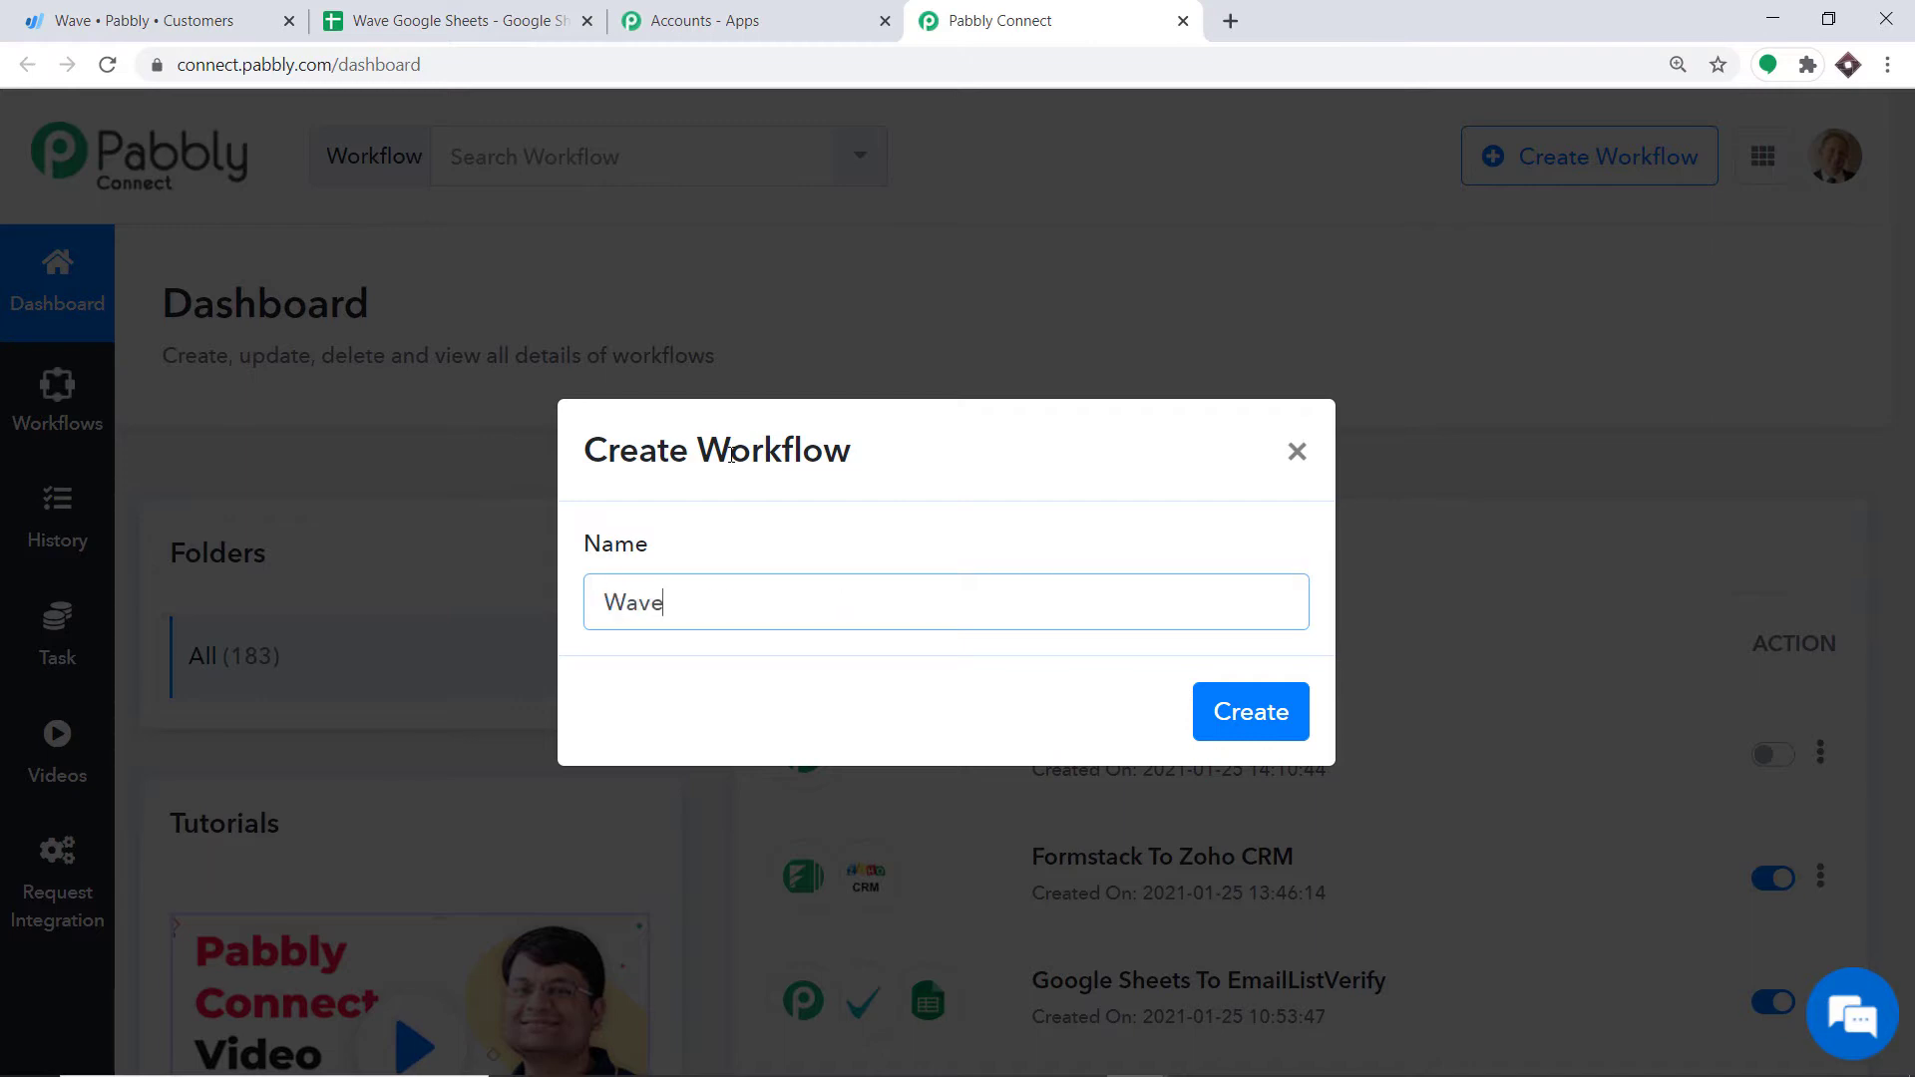
pyautogui.write(' To Google Sheets')
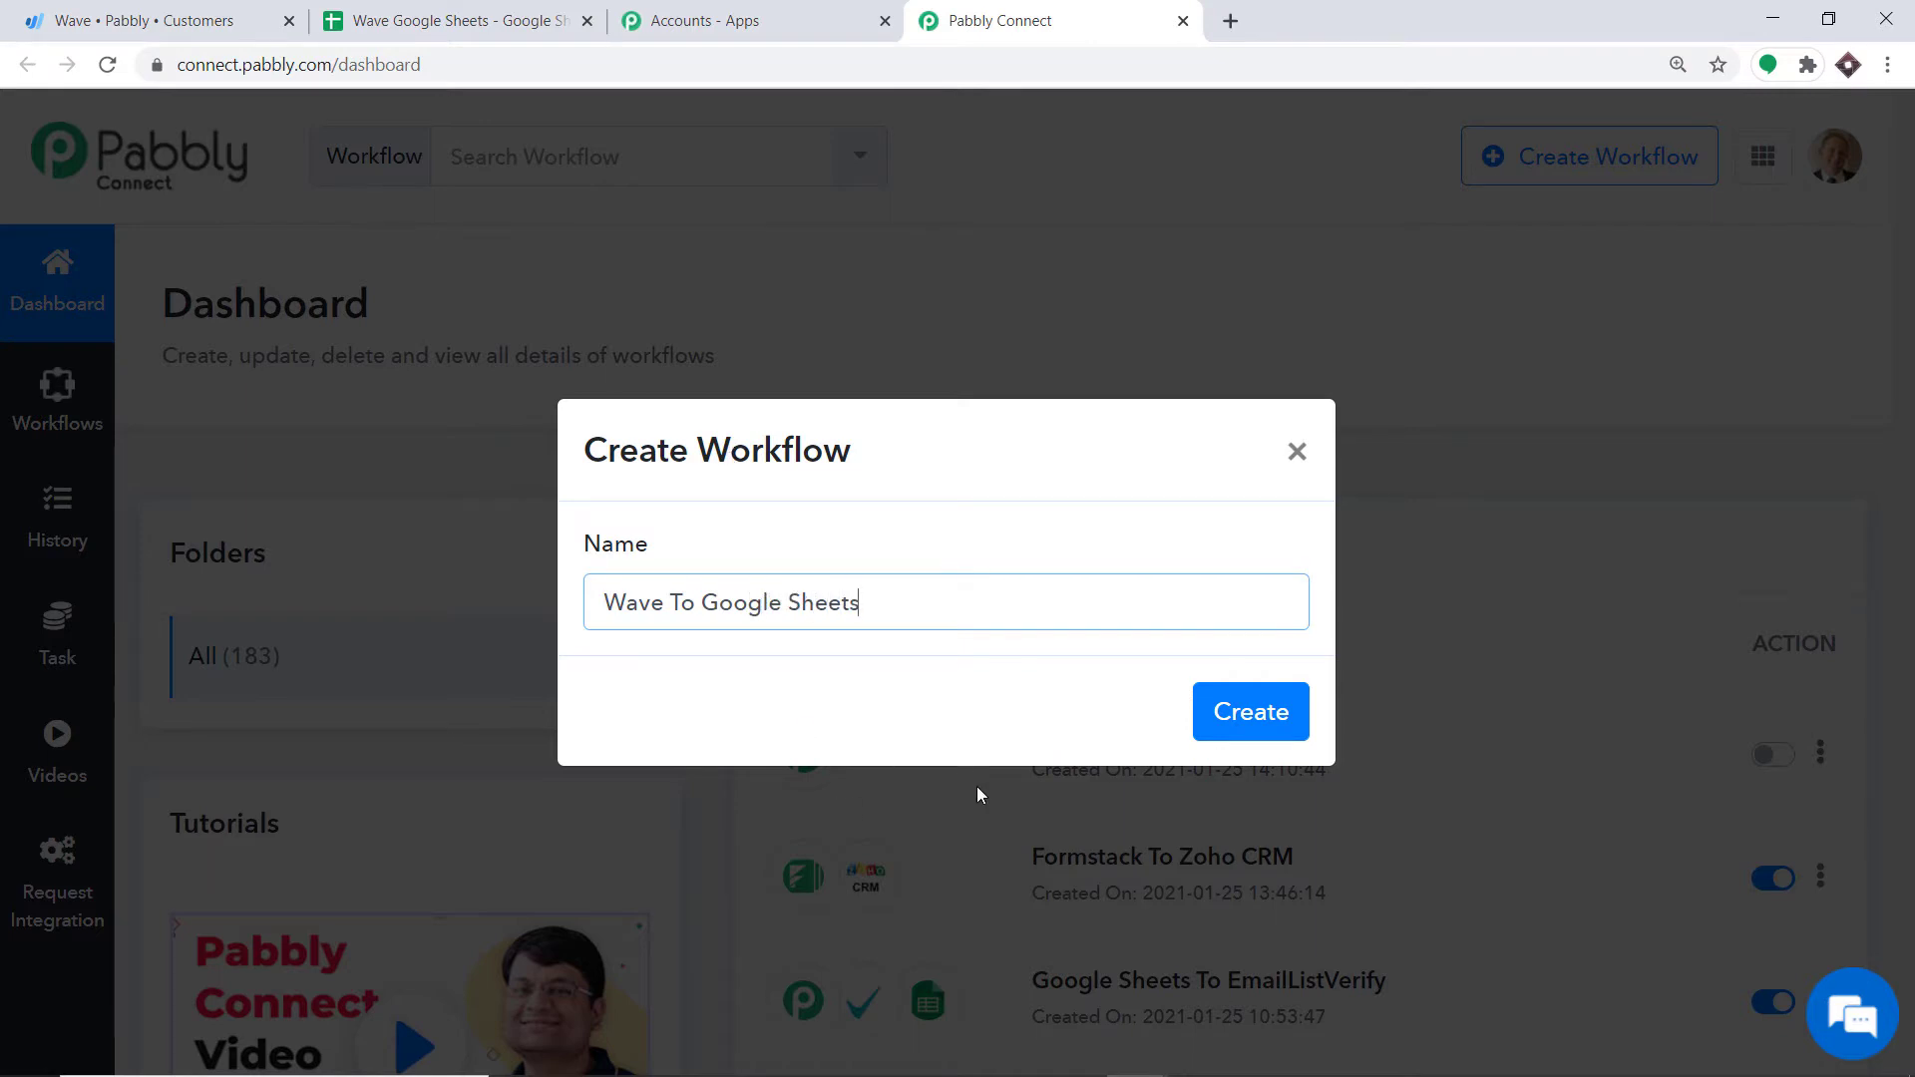
pyautogui.click(1269, 712)
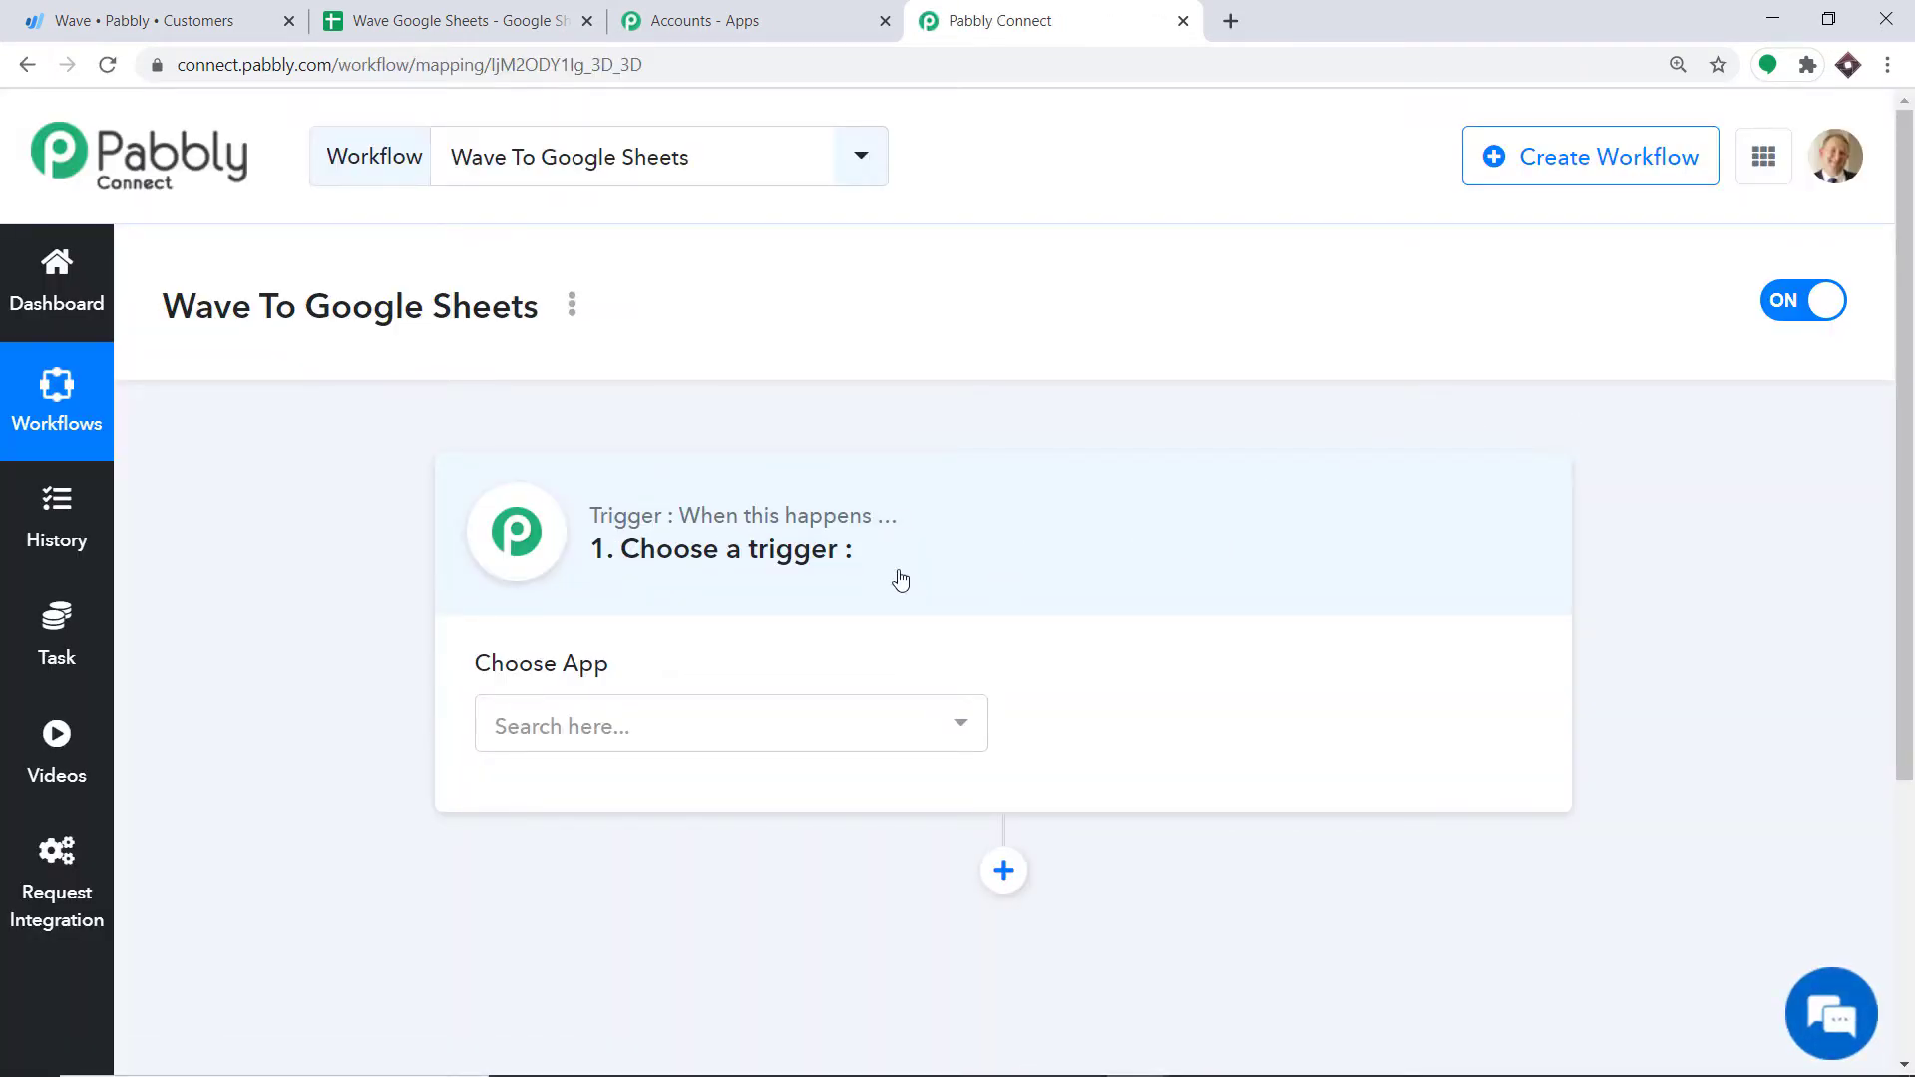
# Step: Set the trigger app to Wave with the New Customer event, then begin connecting Wave
pyautogui.click(655, 740)
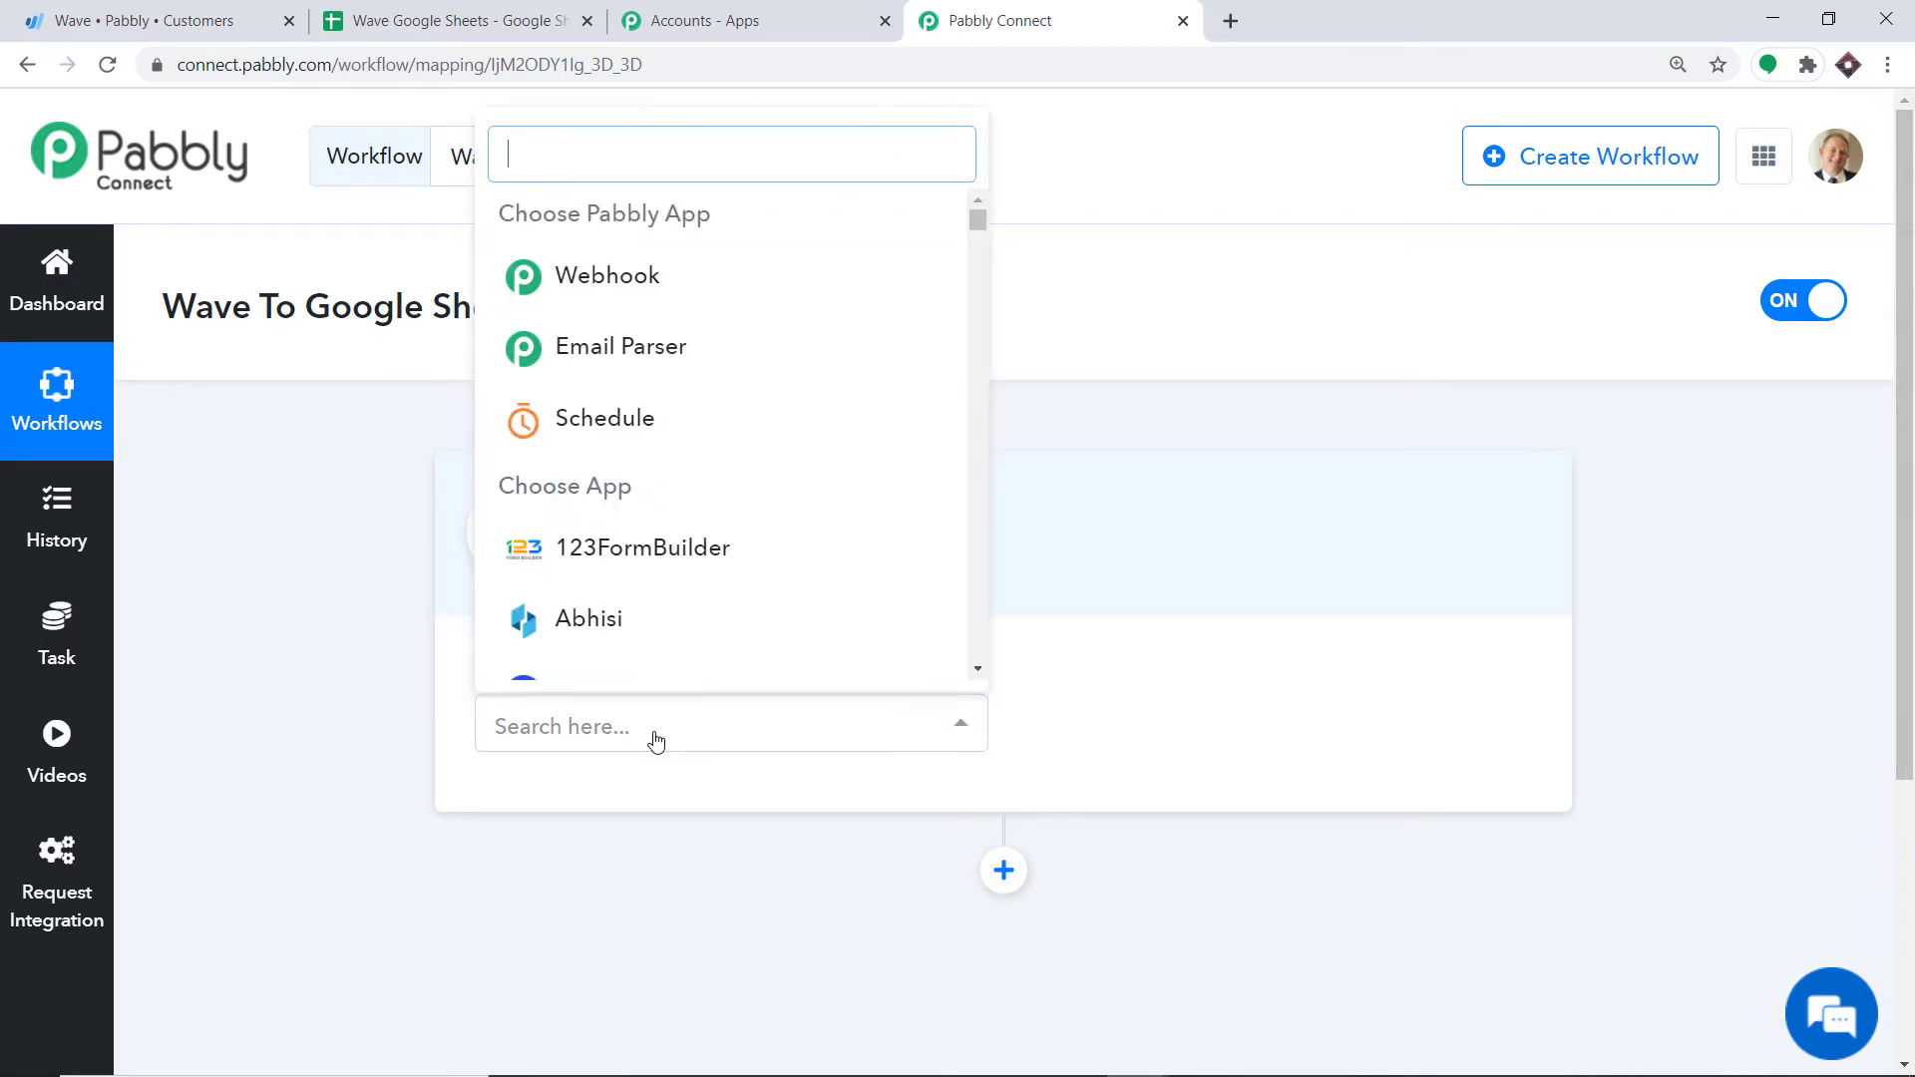
pyautogui.write('wave')
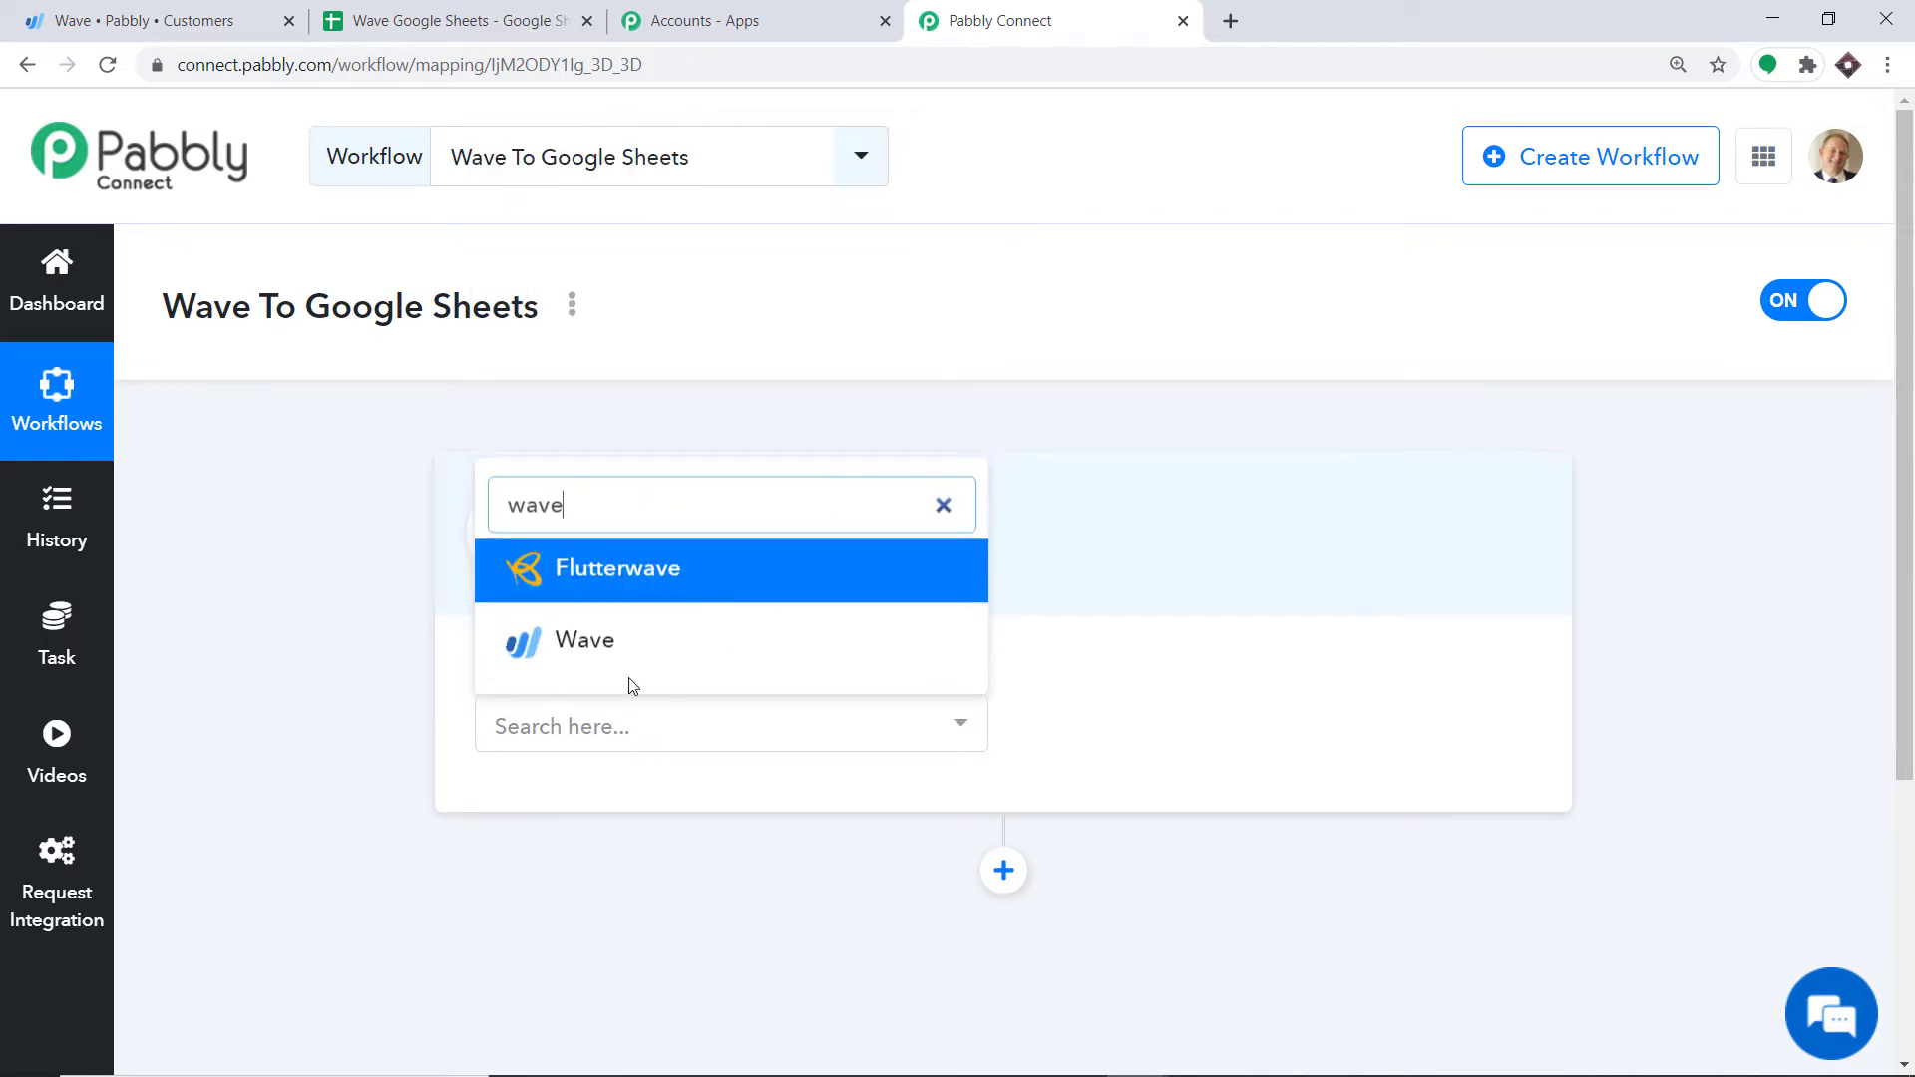
pyautogui.click(599, 636)
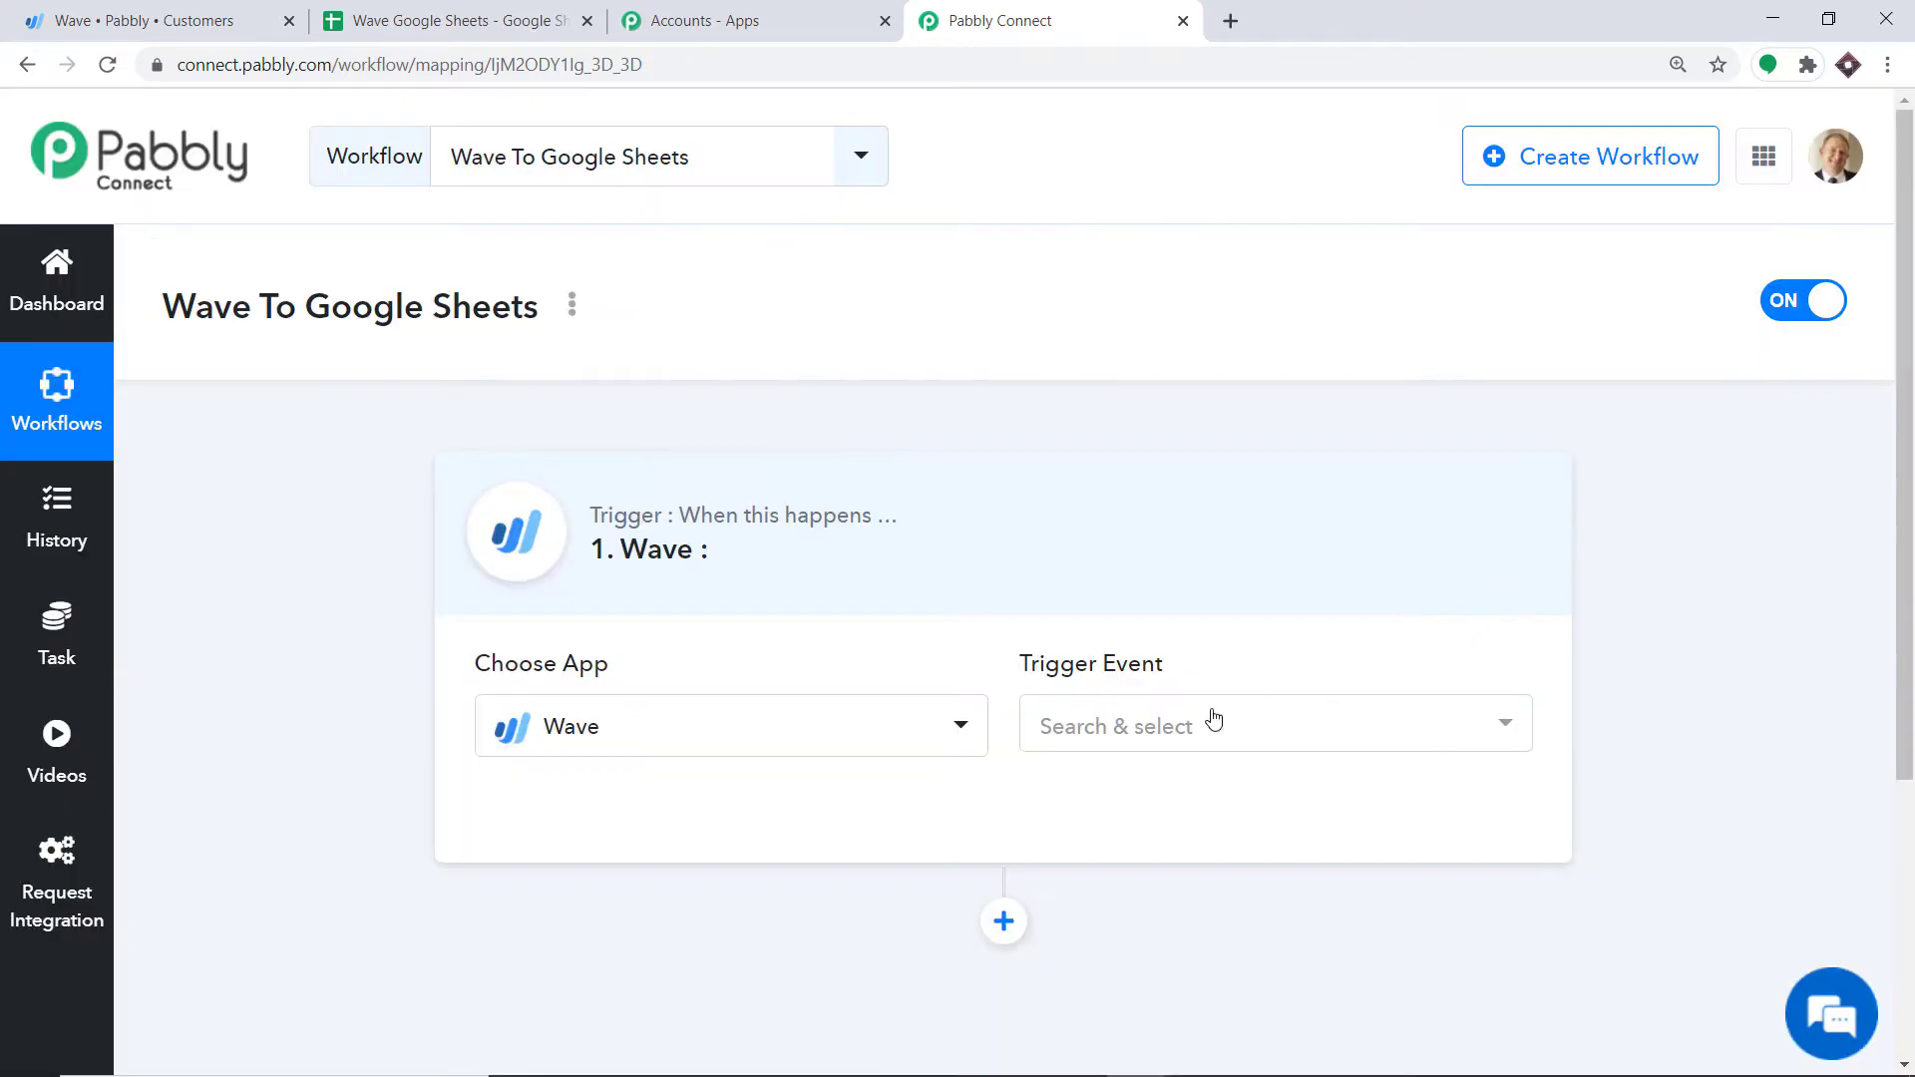
pyautogui.click(1160, 733)
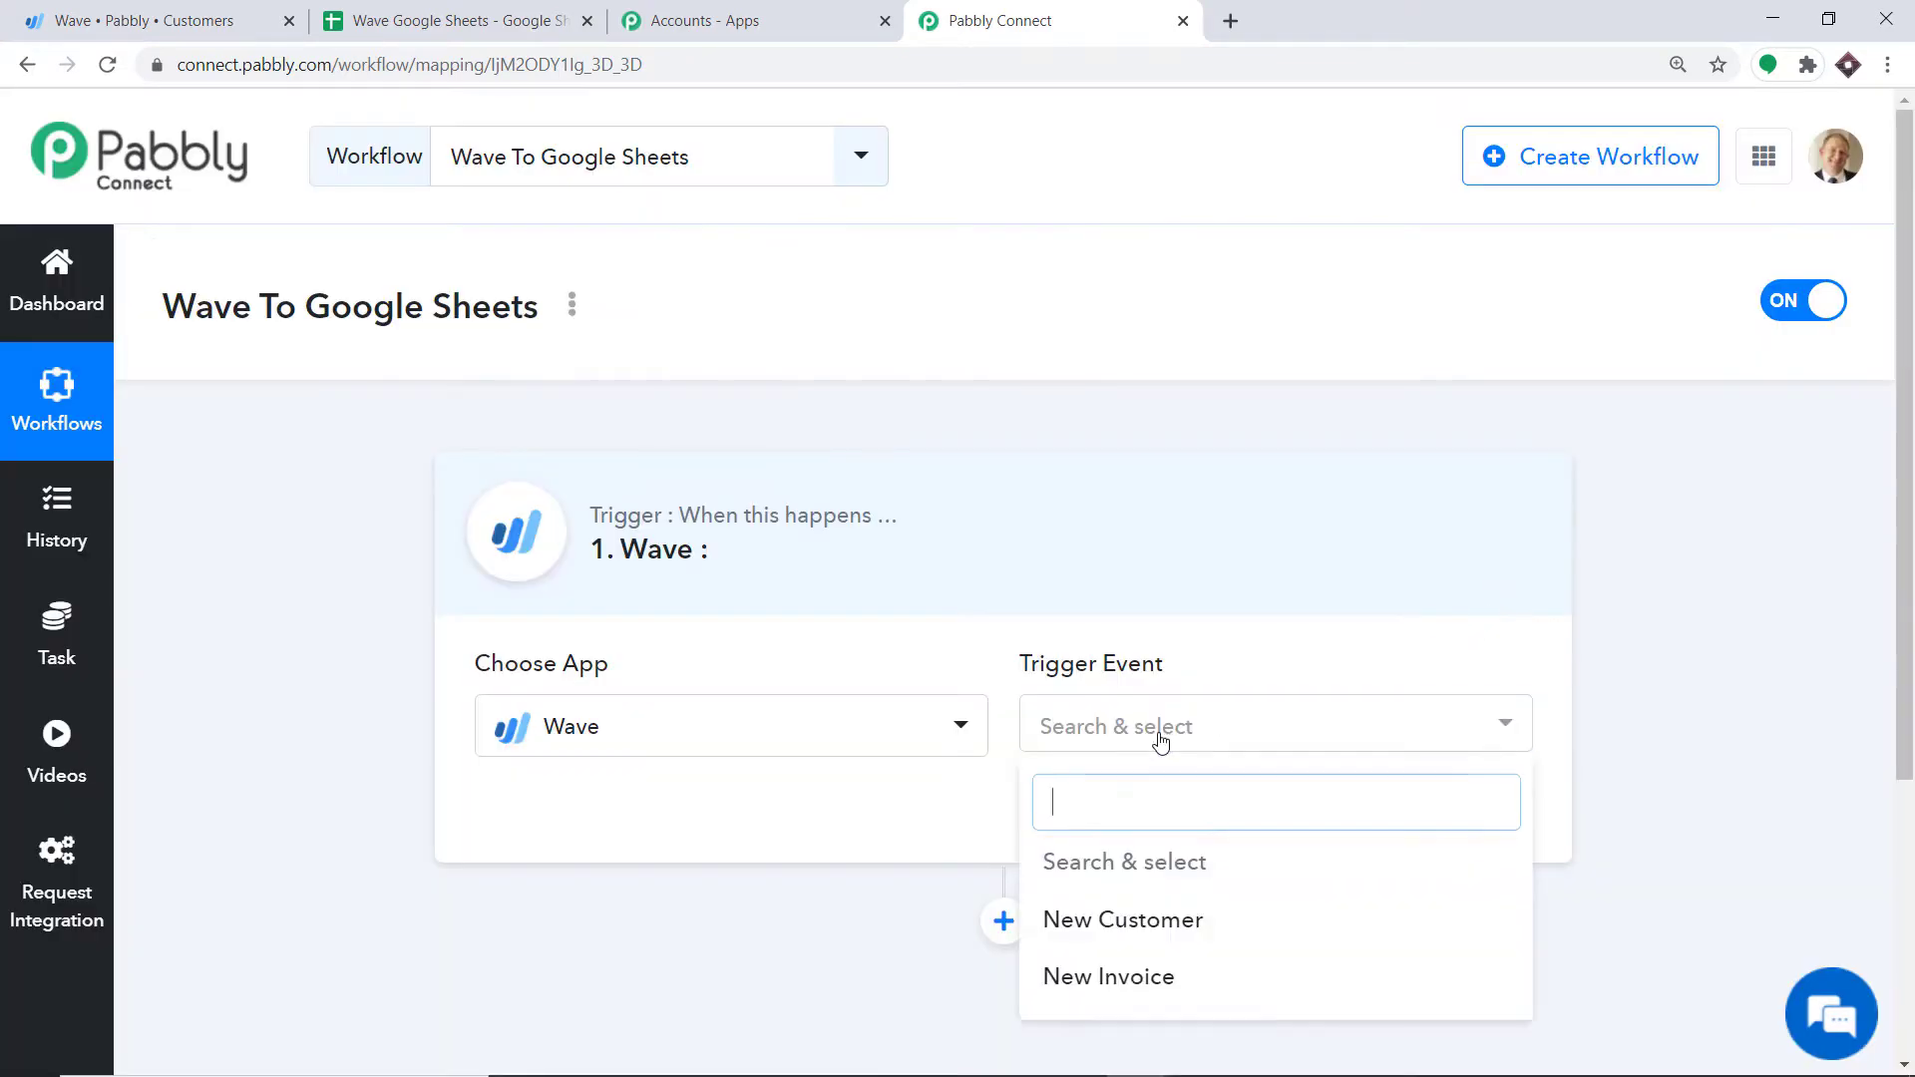
pyautogui.click(1125, 923)
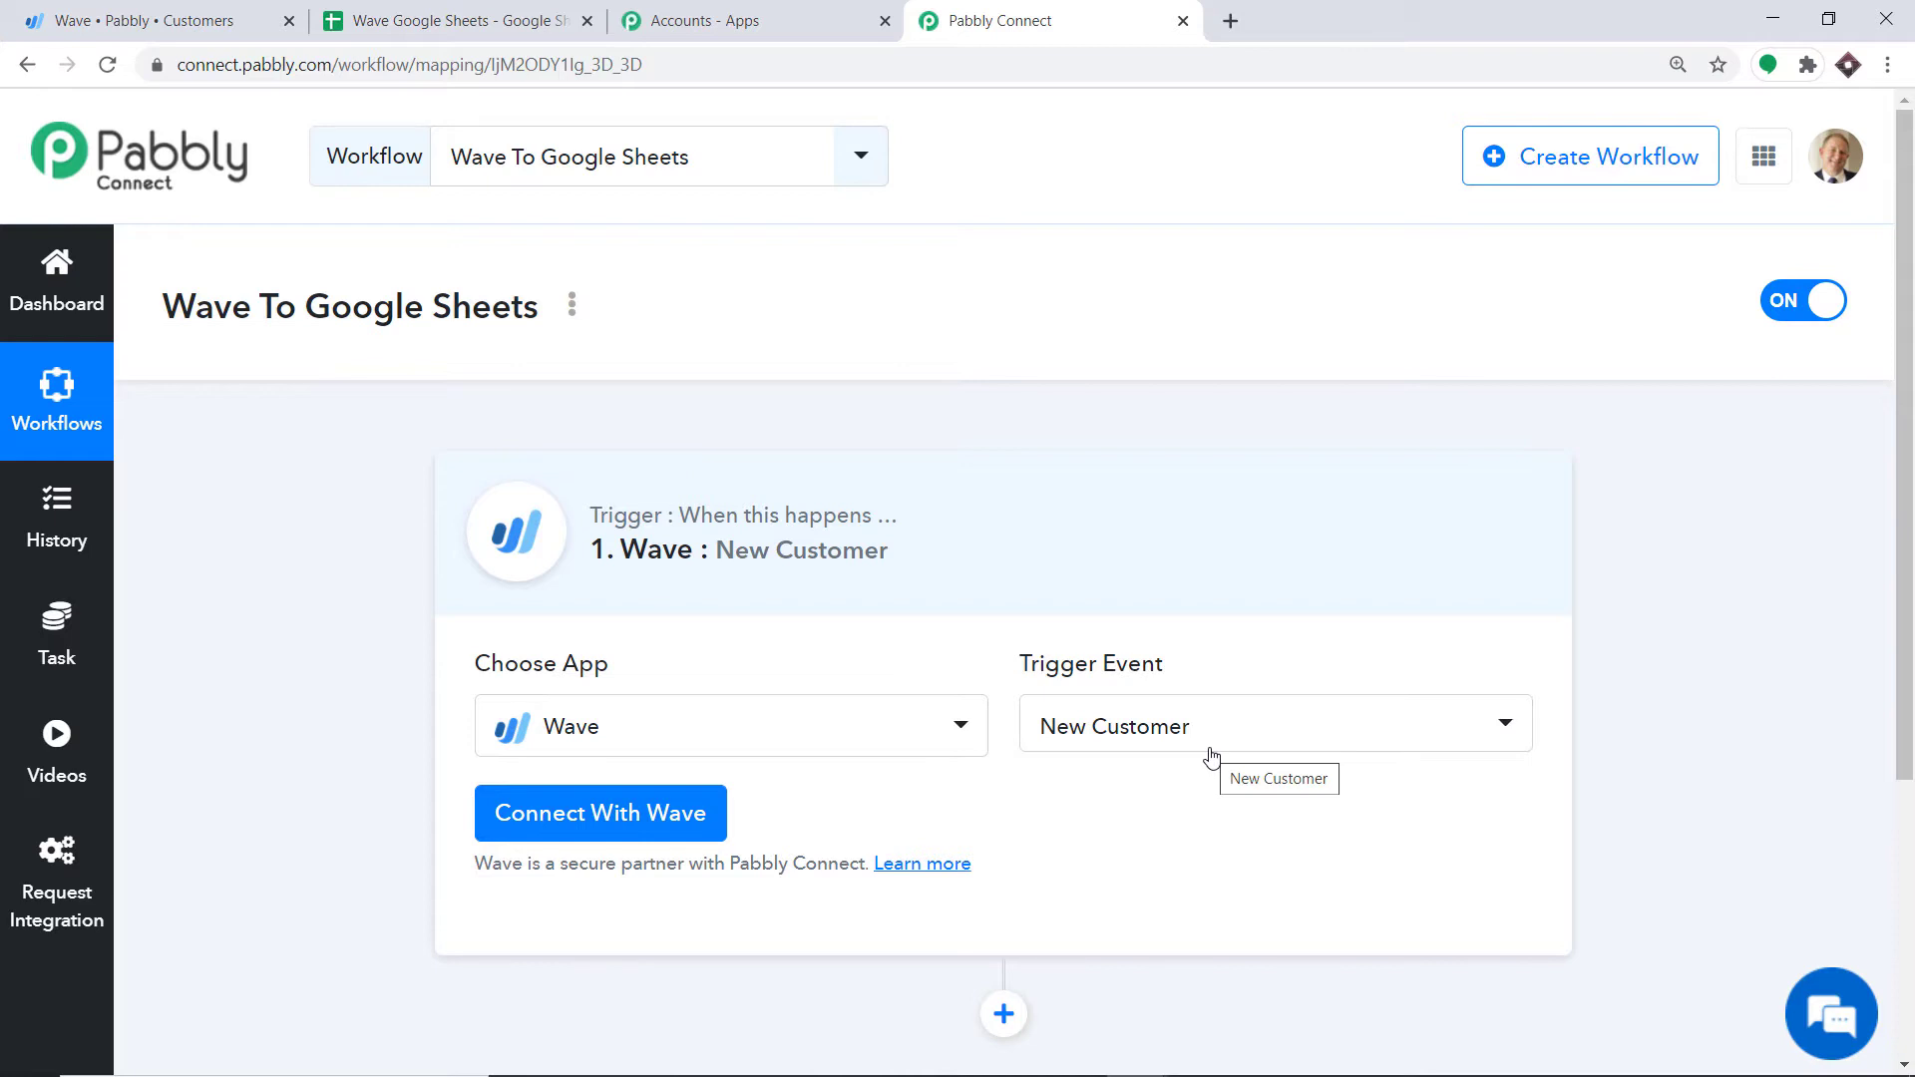
pyautogui.click(1211, 753)
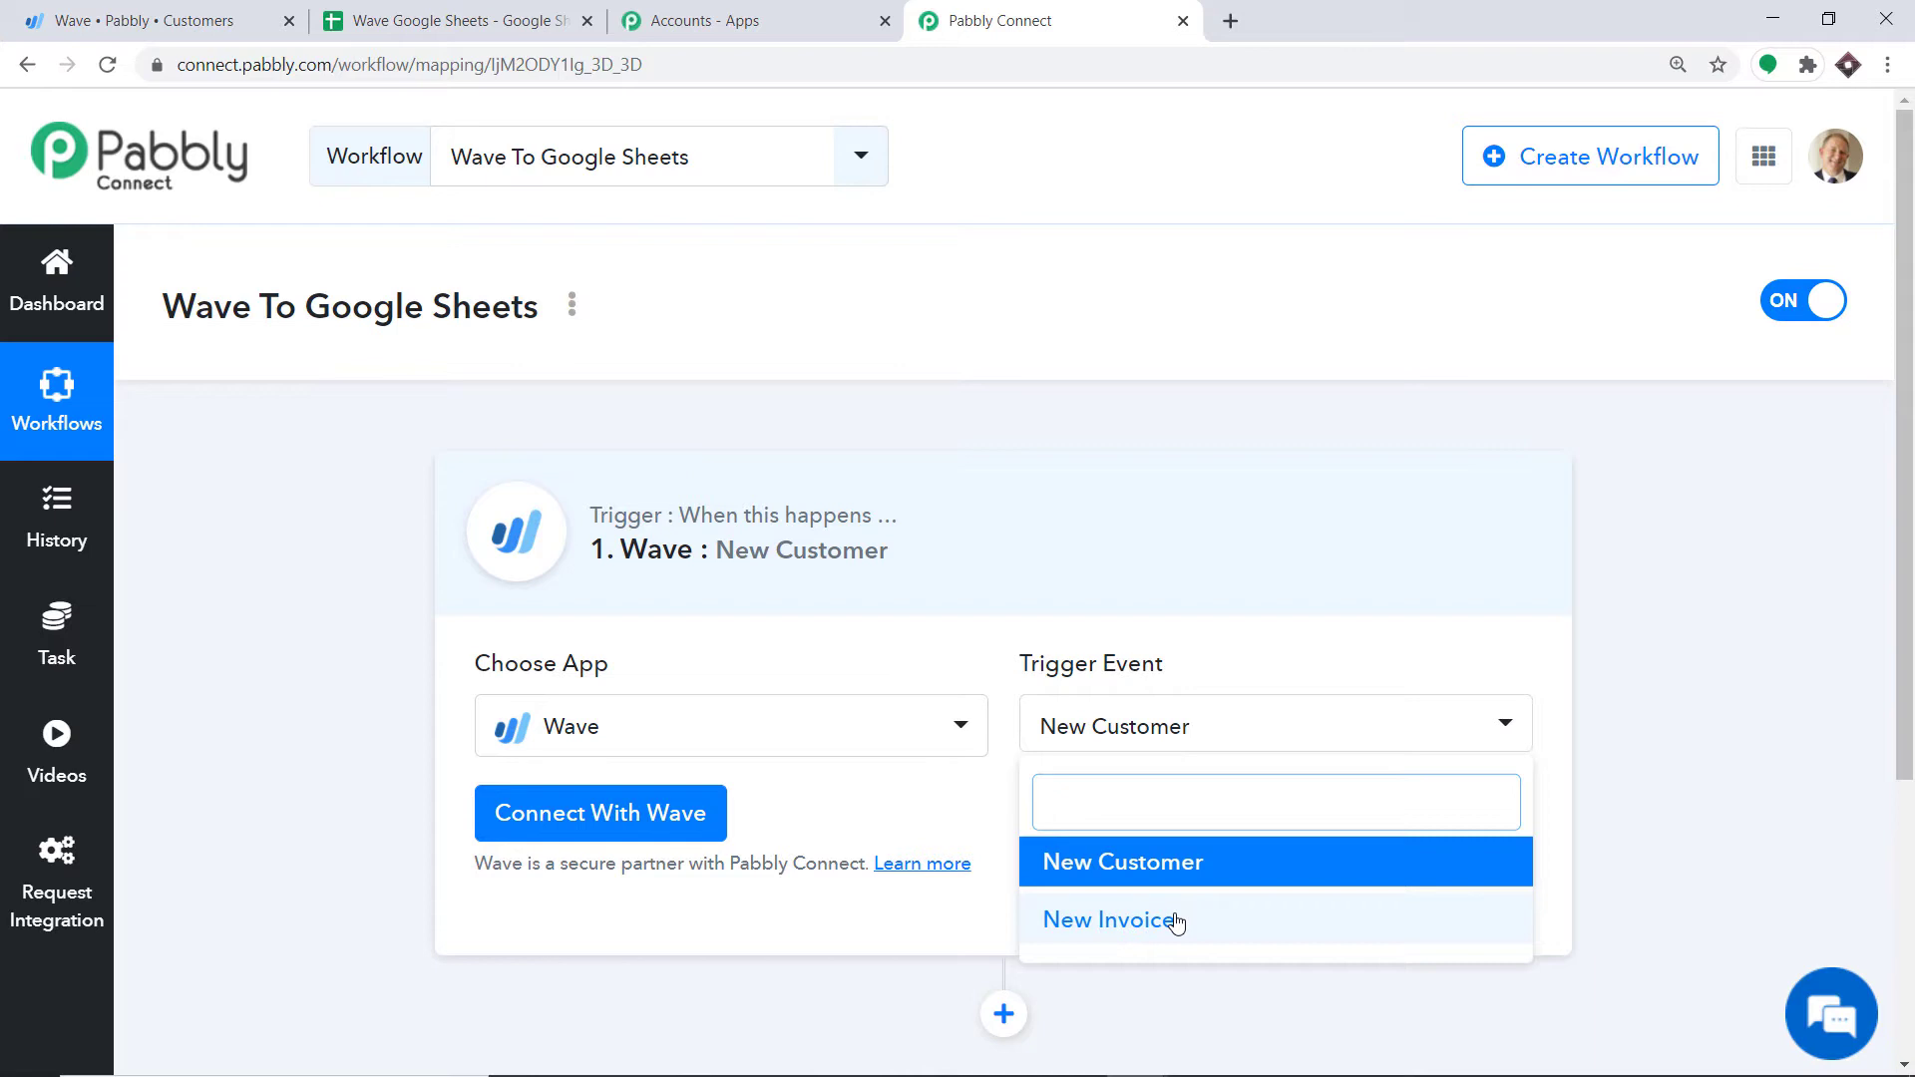
pyautogui.click(905, 816)
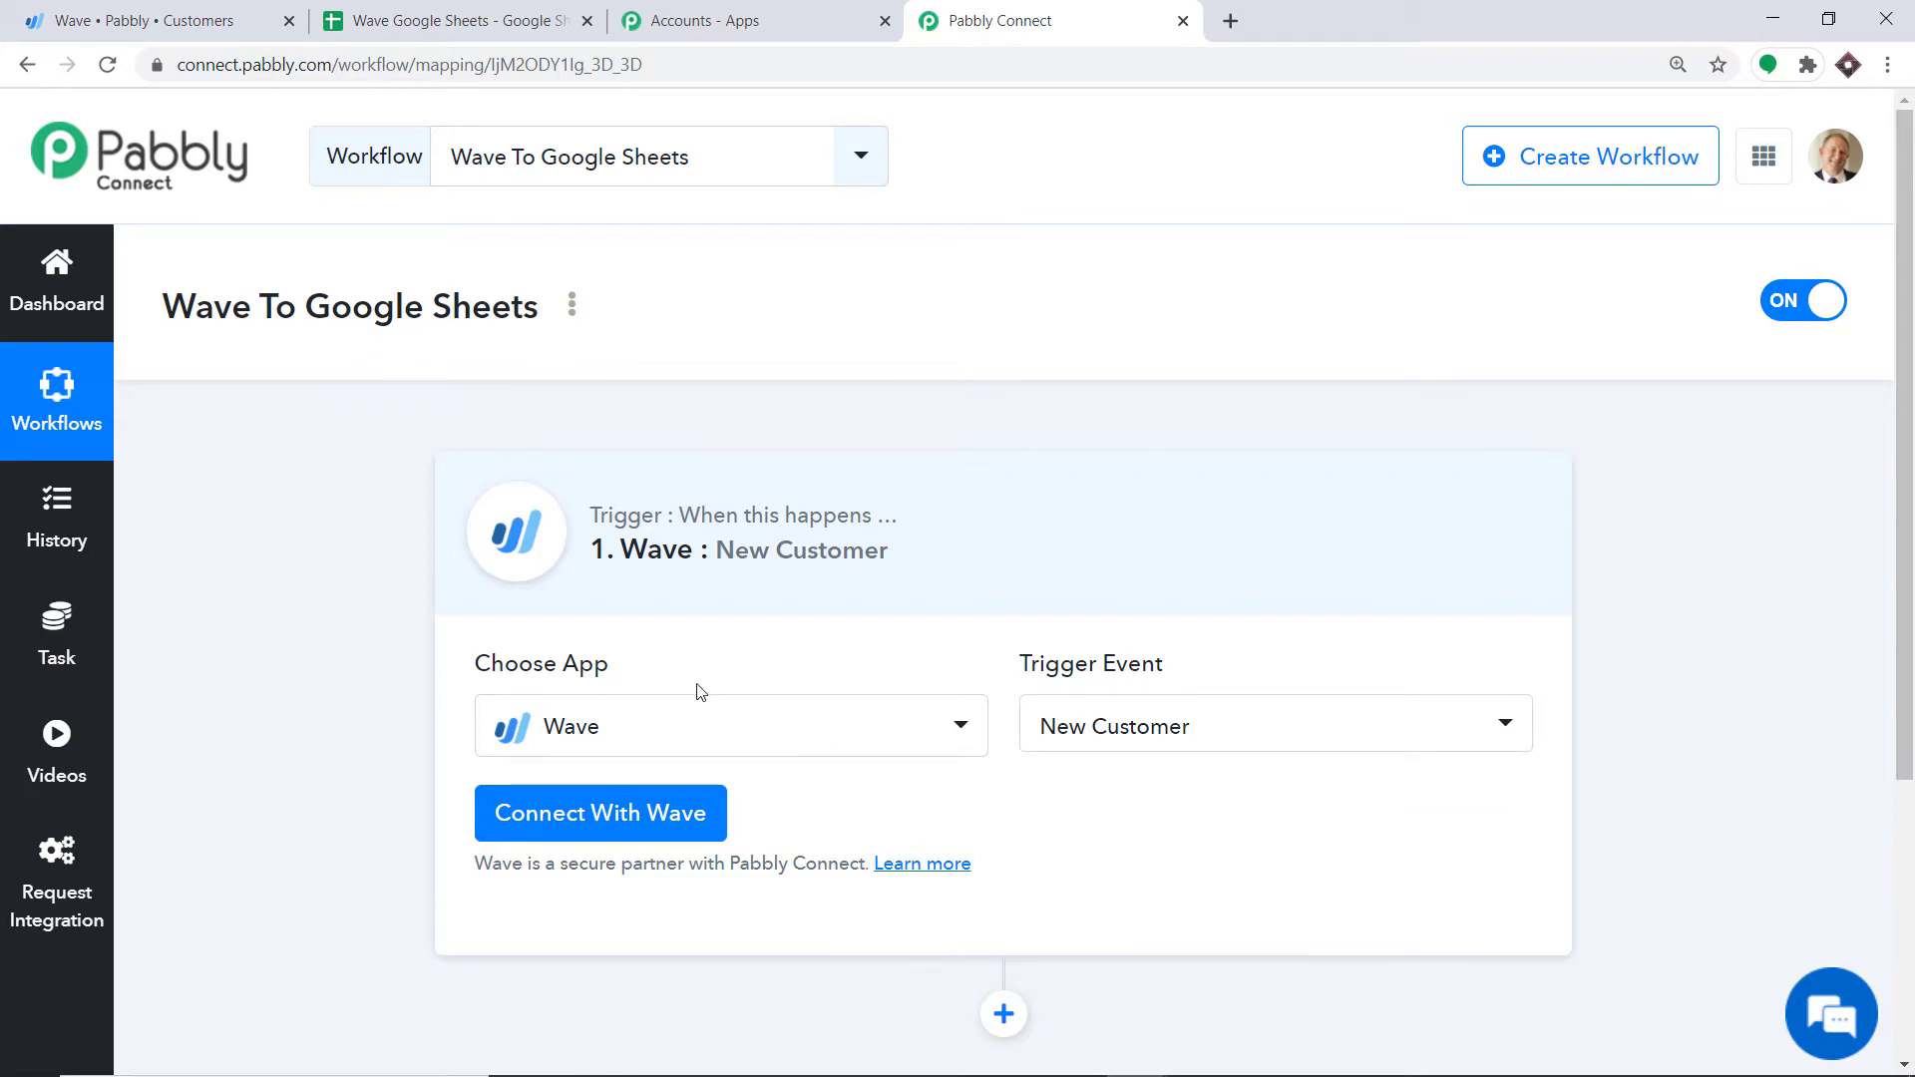
pyautogui.click(606, 820)
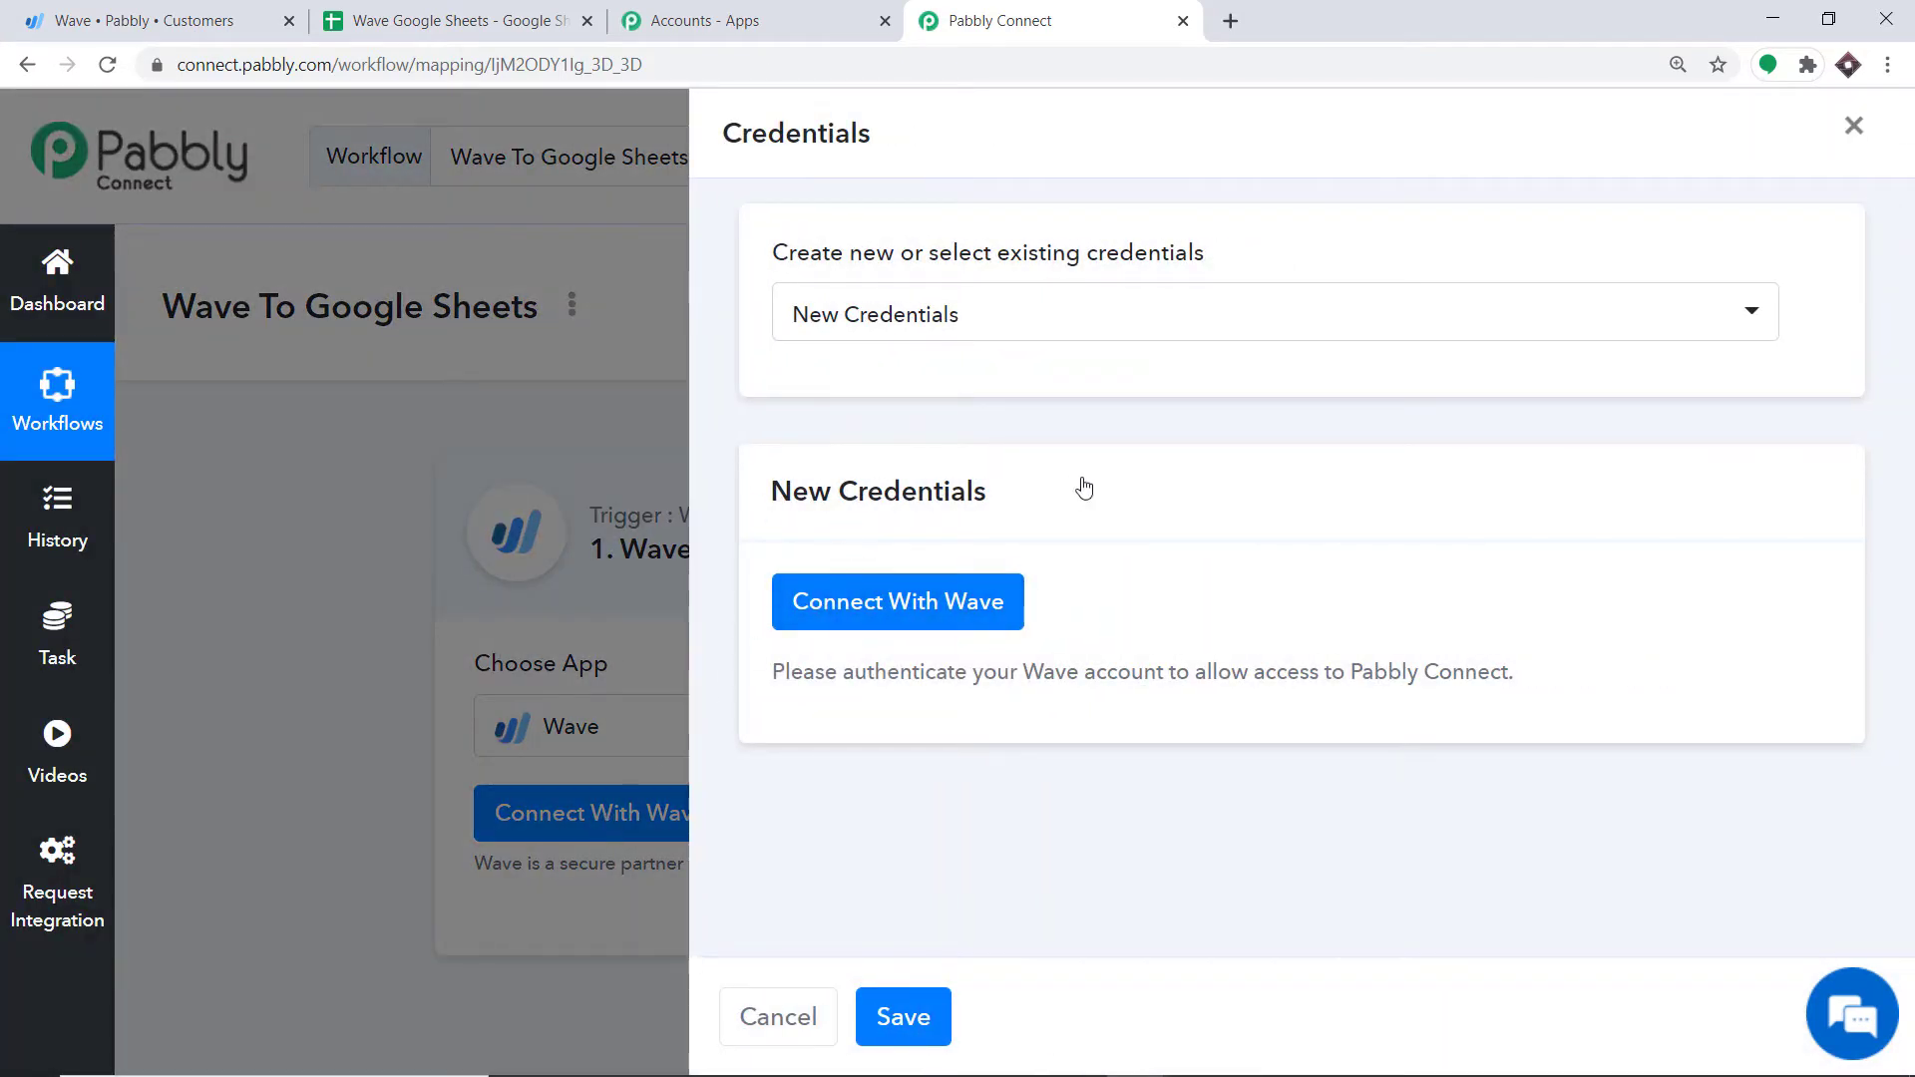
# Step: Grant Pabbly Connect access to the Wave account and dismiss the success message
pyautogui.click(883, 618)
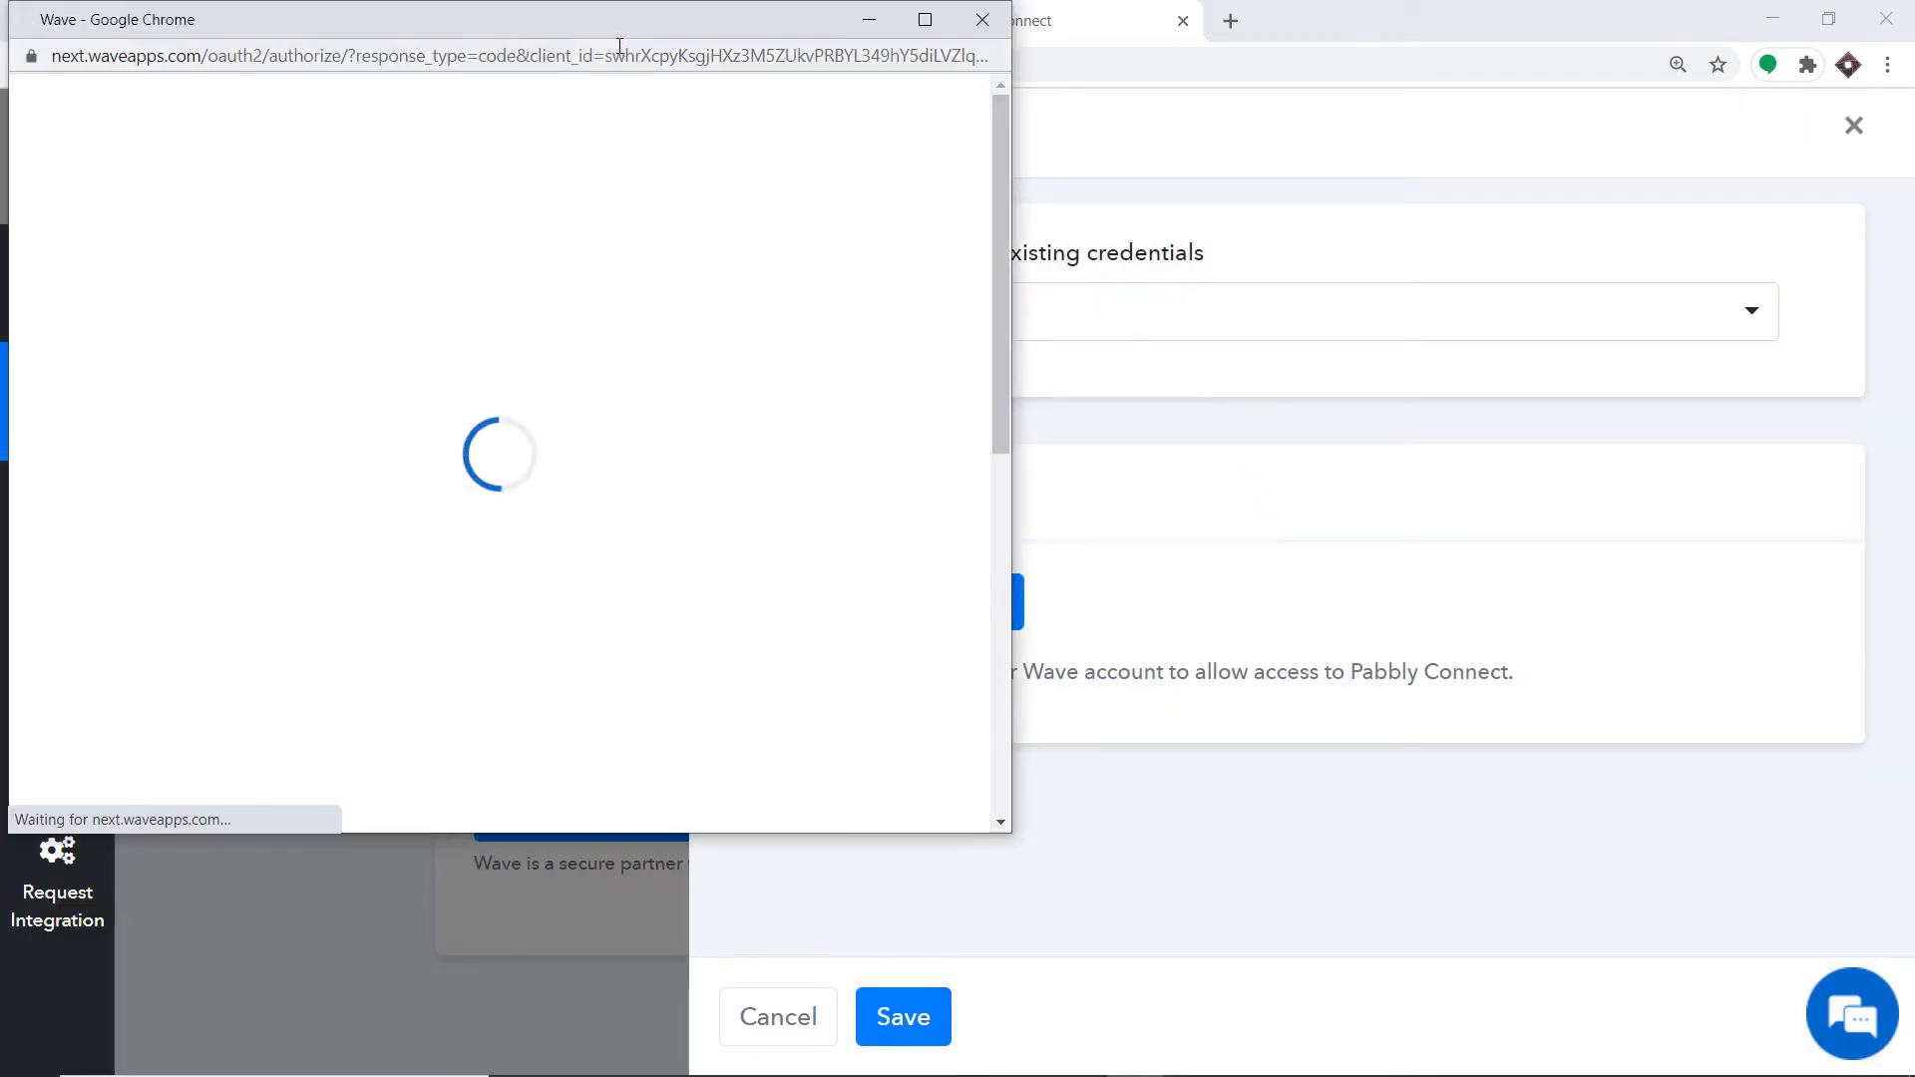
pyautogui.moveTo(616, 33); pyautogui.dragTo(1087, 83)
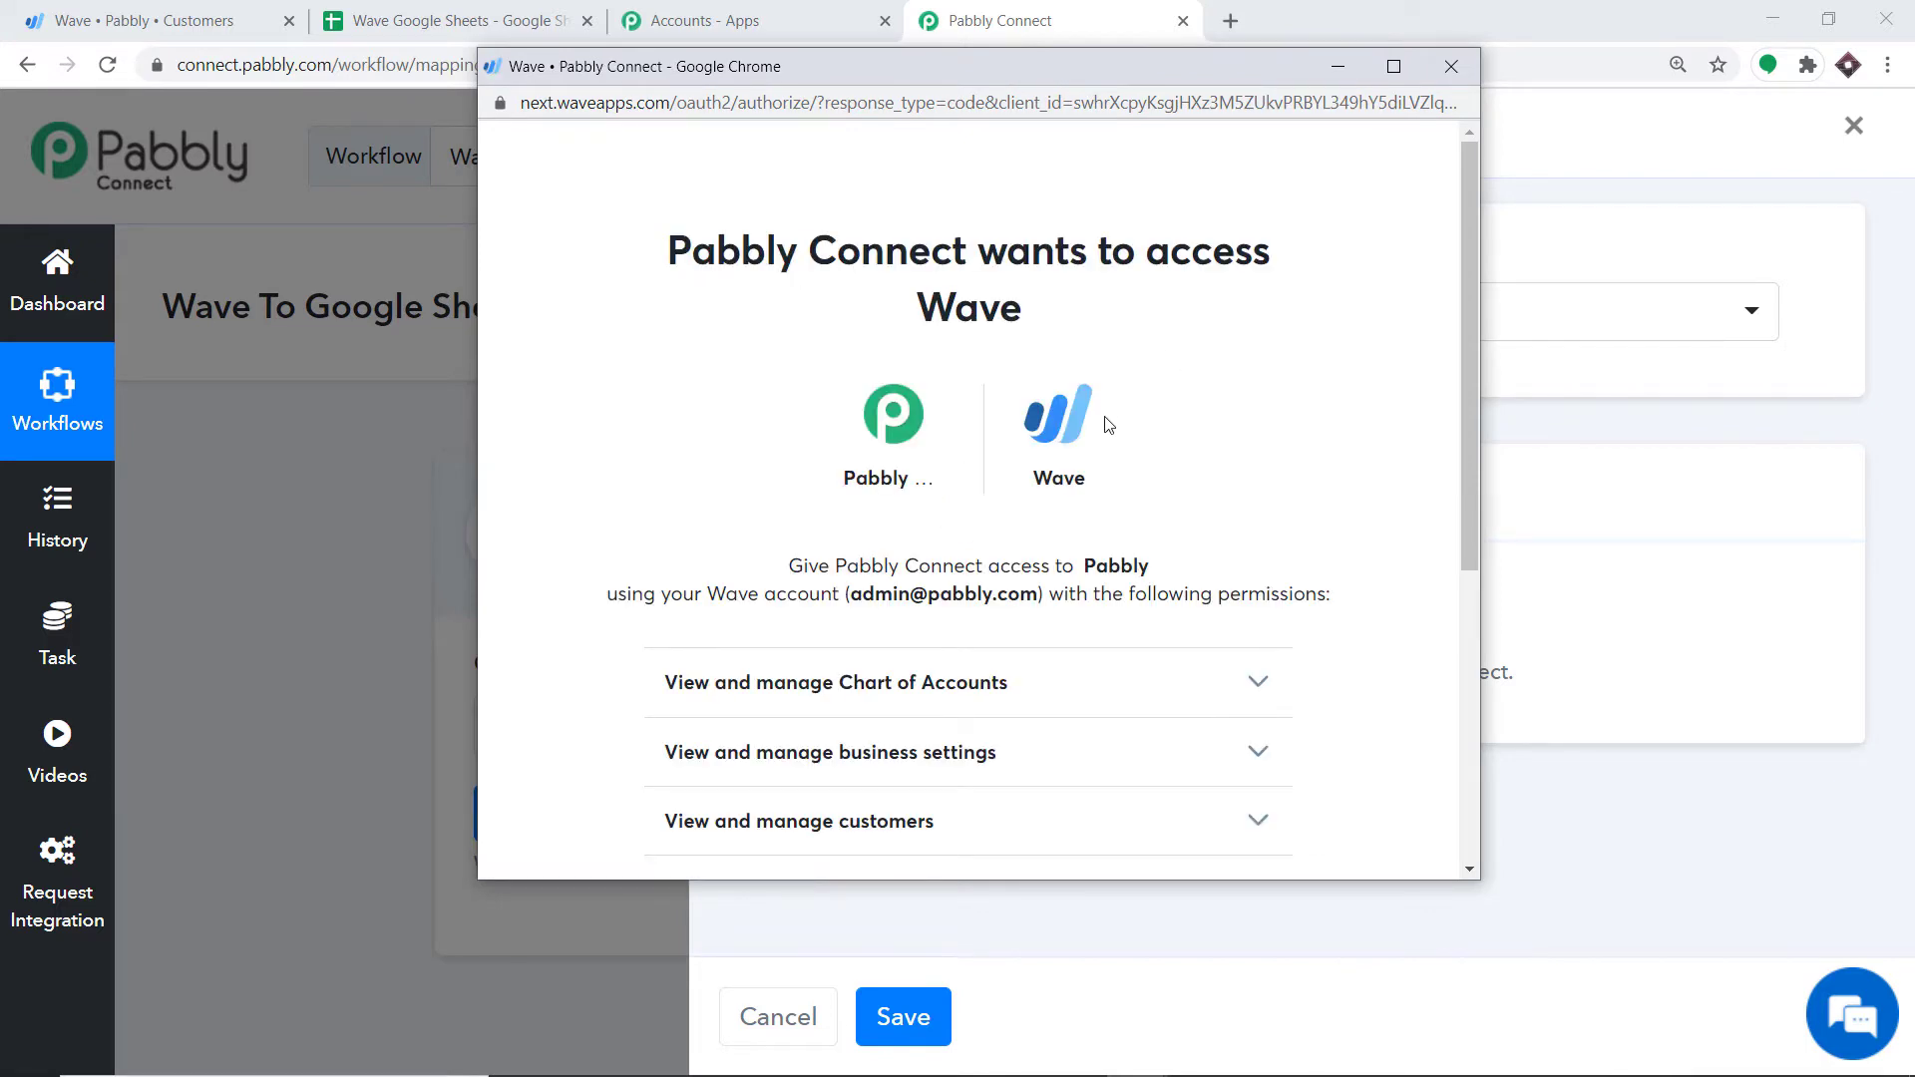
pyautogui.scroll(-5, 1107, 424)
pyautogui.click(1087, 551)
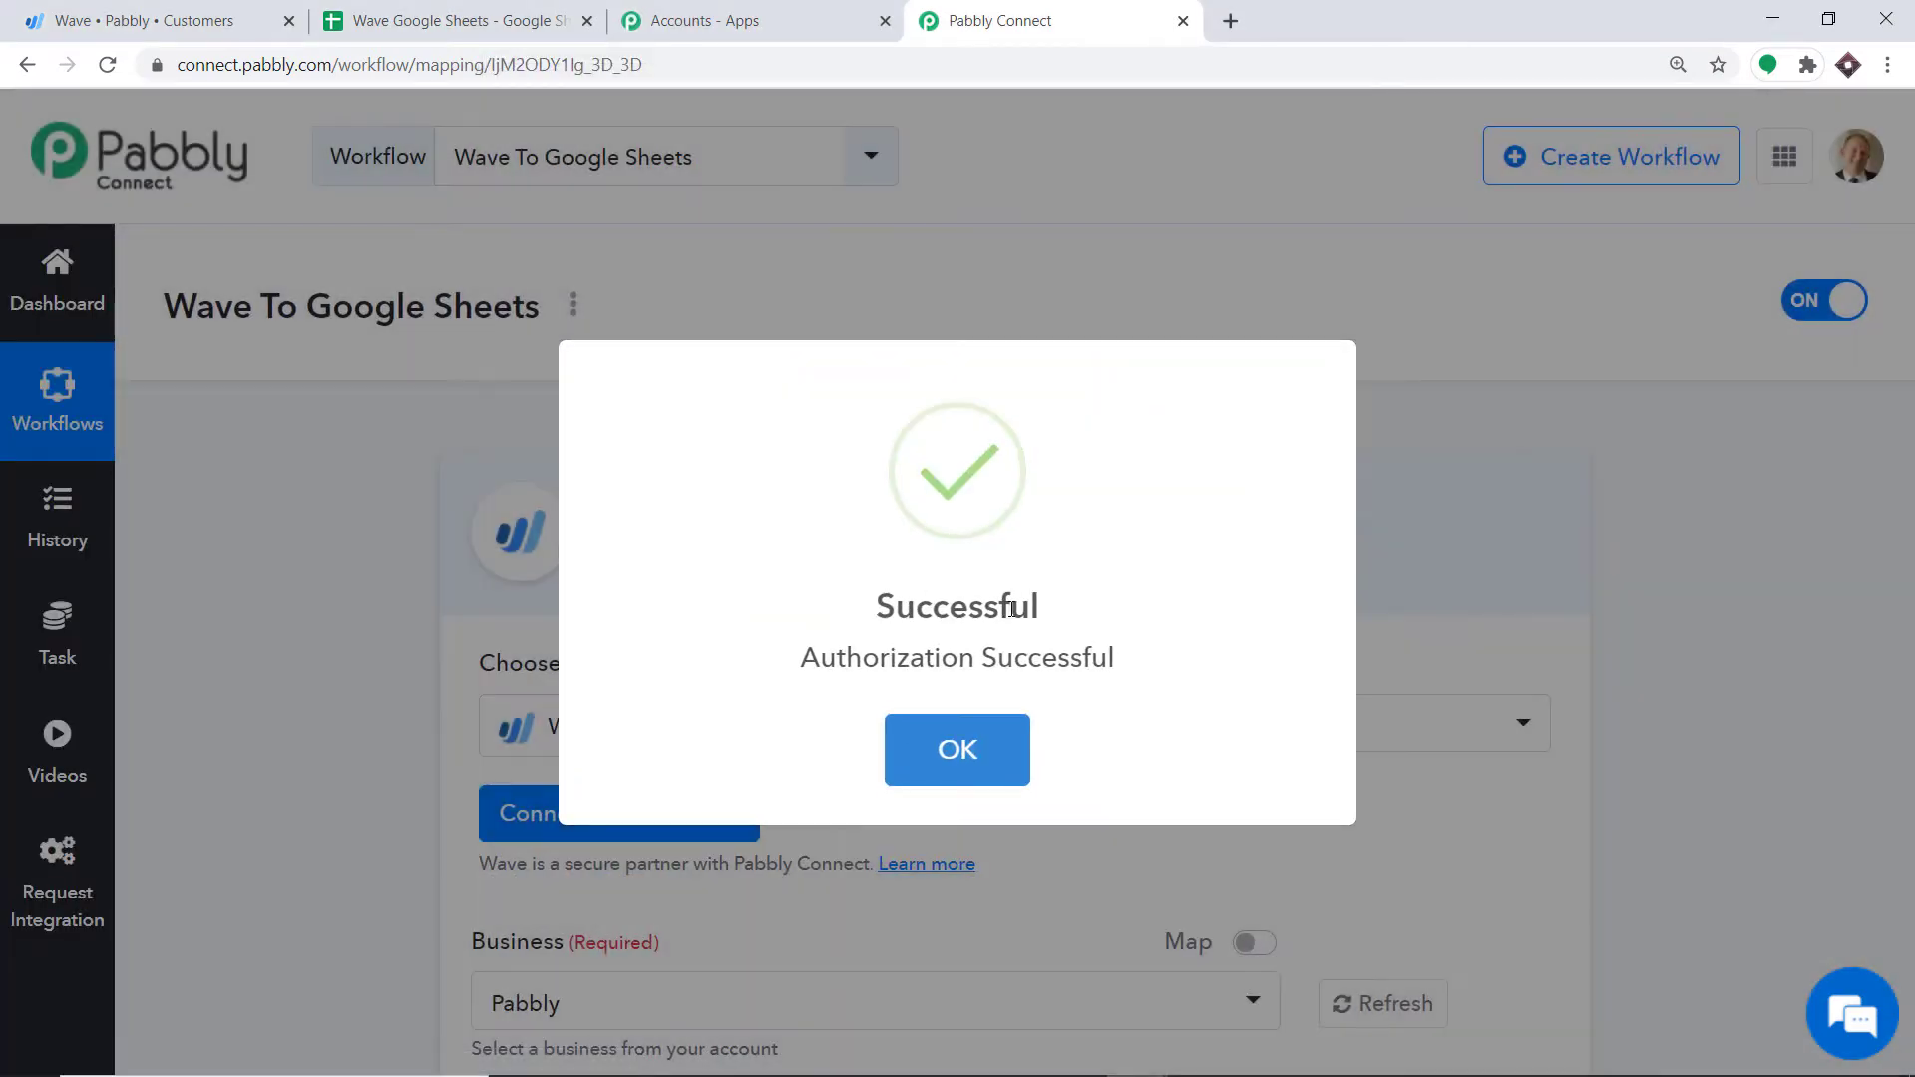
pyautogui.click(949, 752)
pyautogui.scroll(-5, 888, 543)
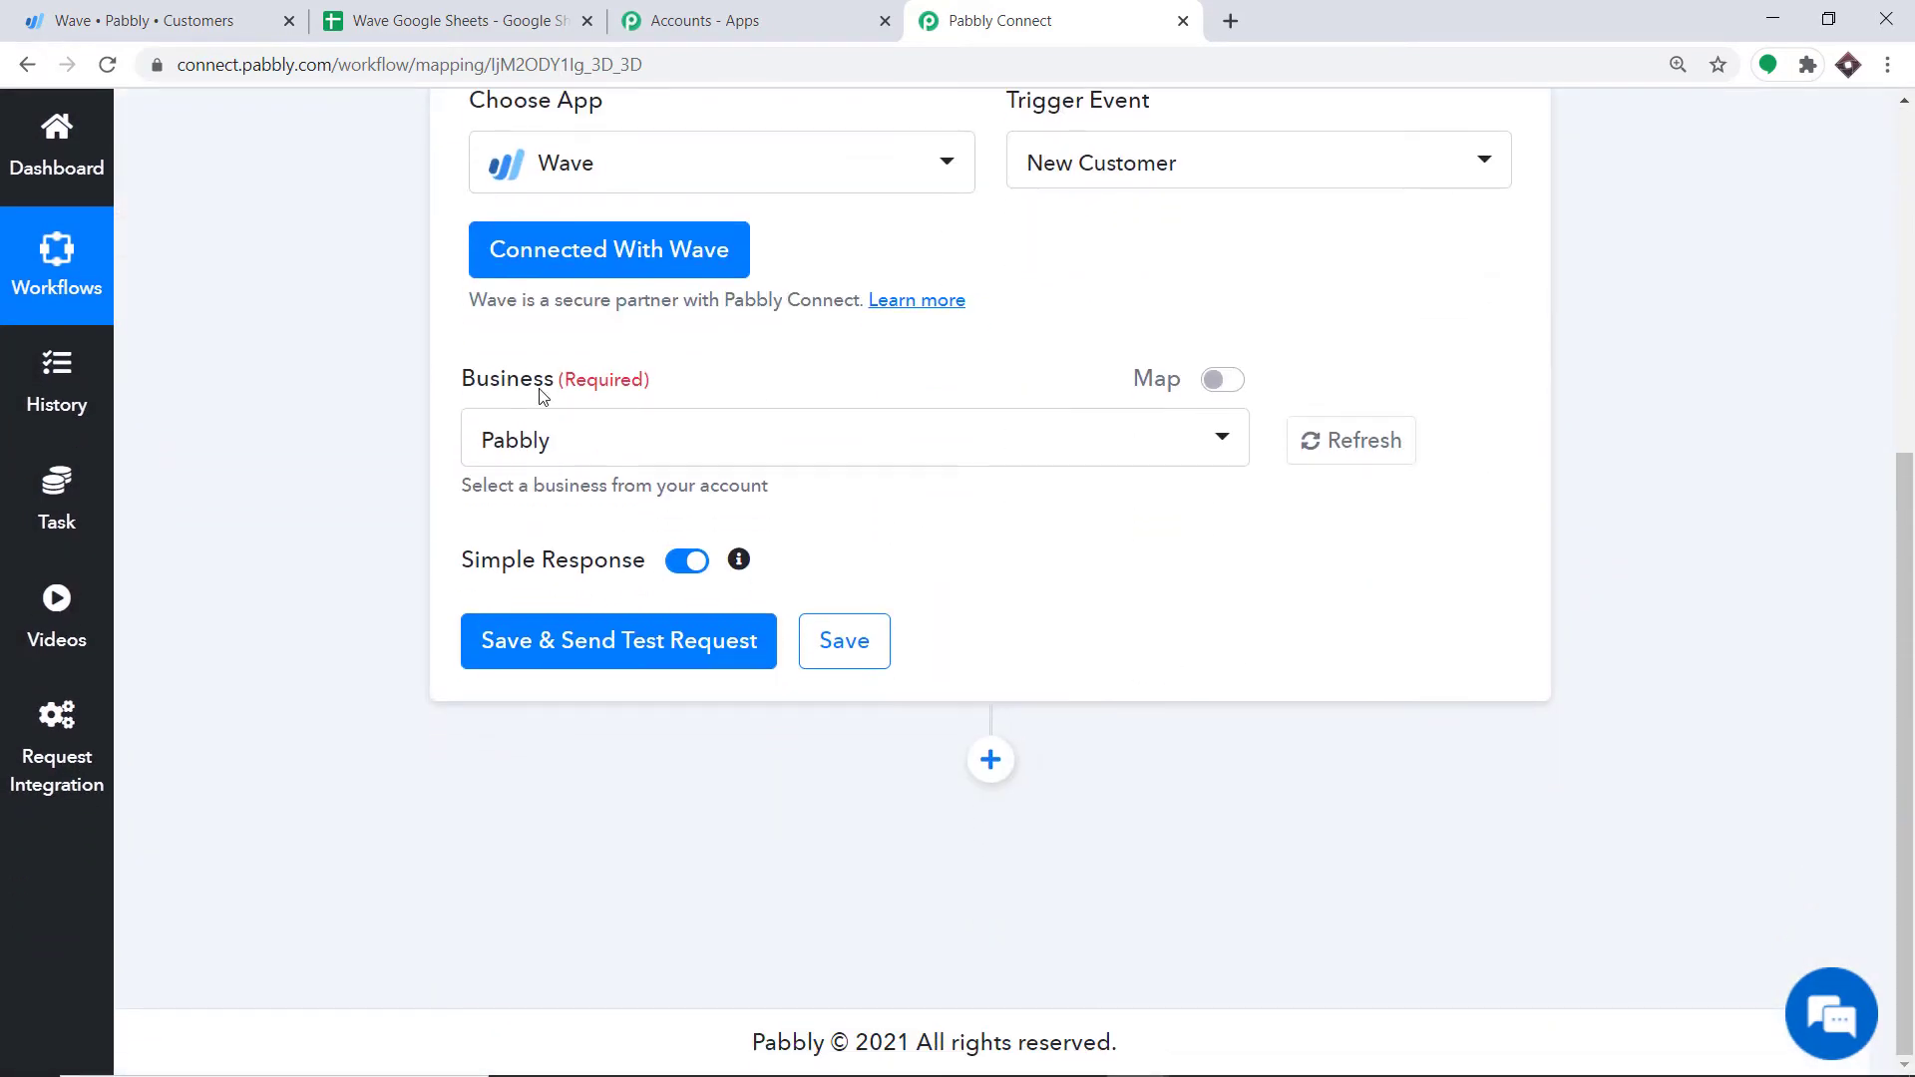
# Step: Keep Pabbly selected as the Wave business after checking the customer list in Wave
pyautogui.click(518, 440)
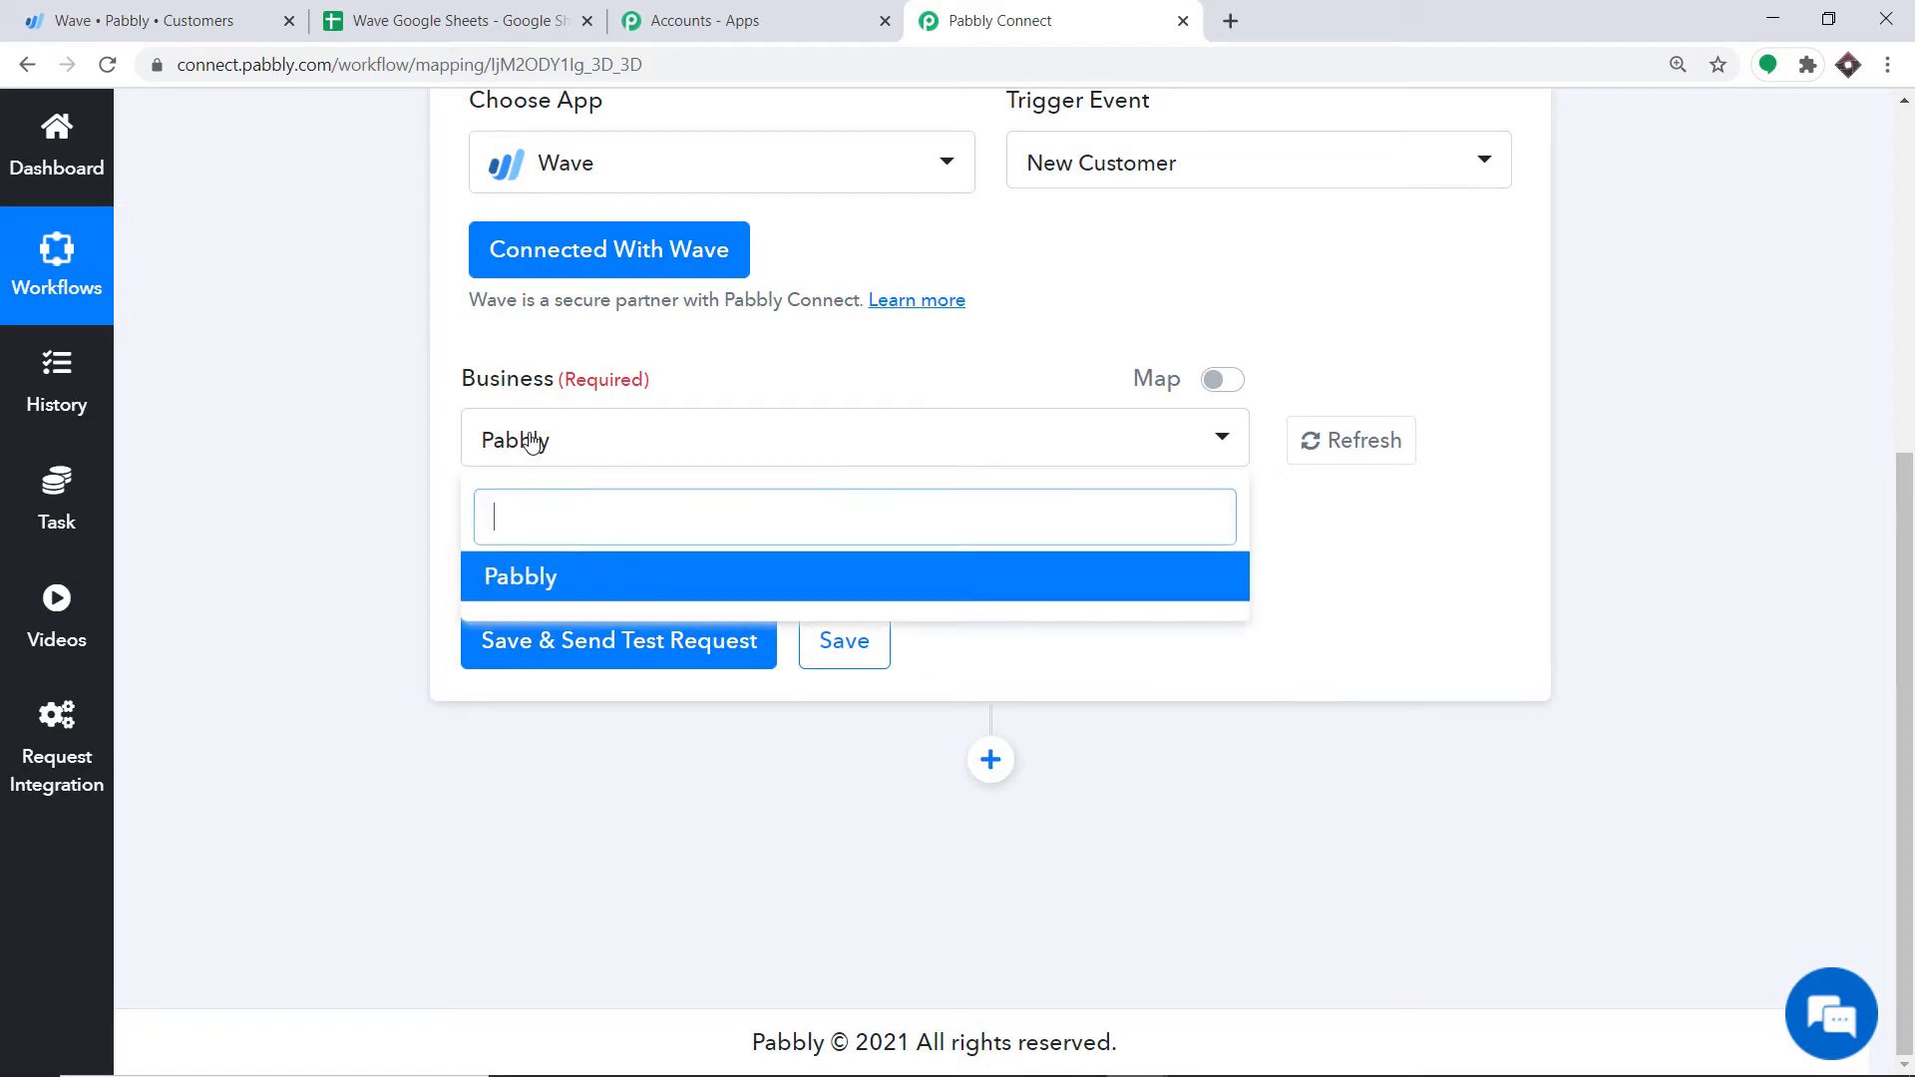
pyautogui.click(192, 10)
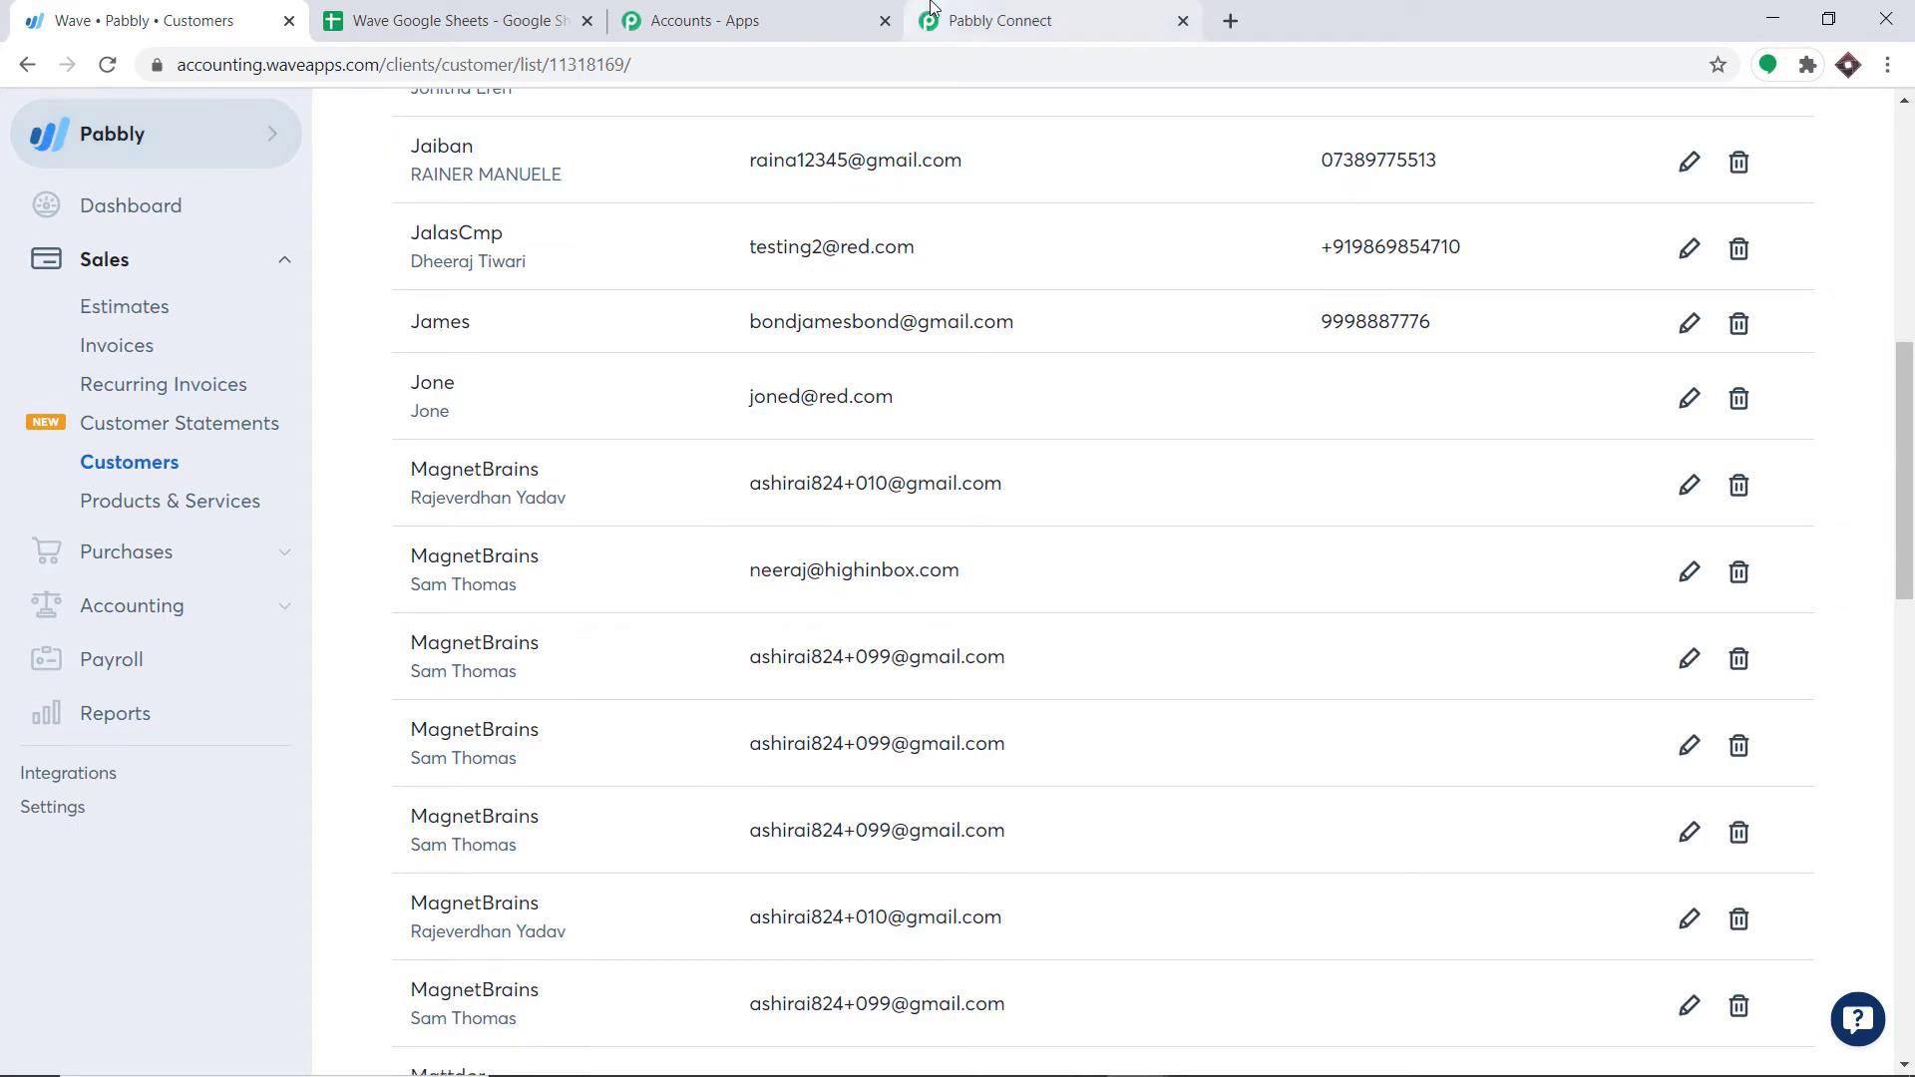
pyautogui.click(953, 20)
pyautogui.click(1058, 304)
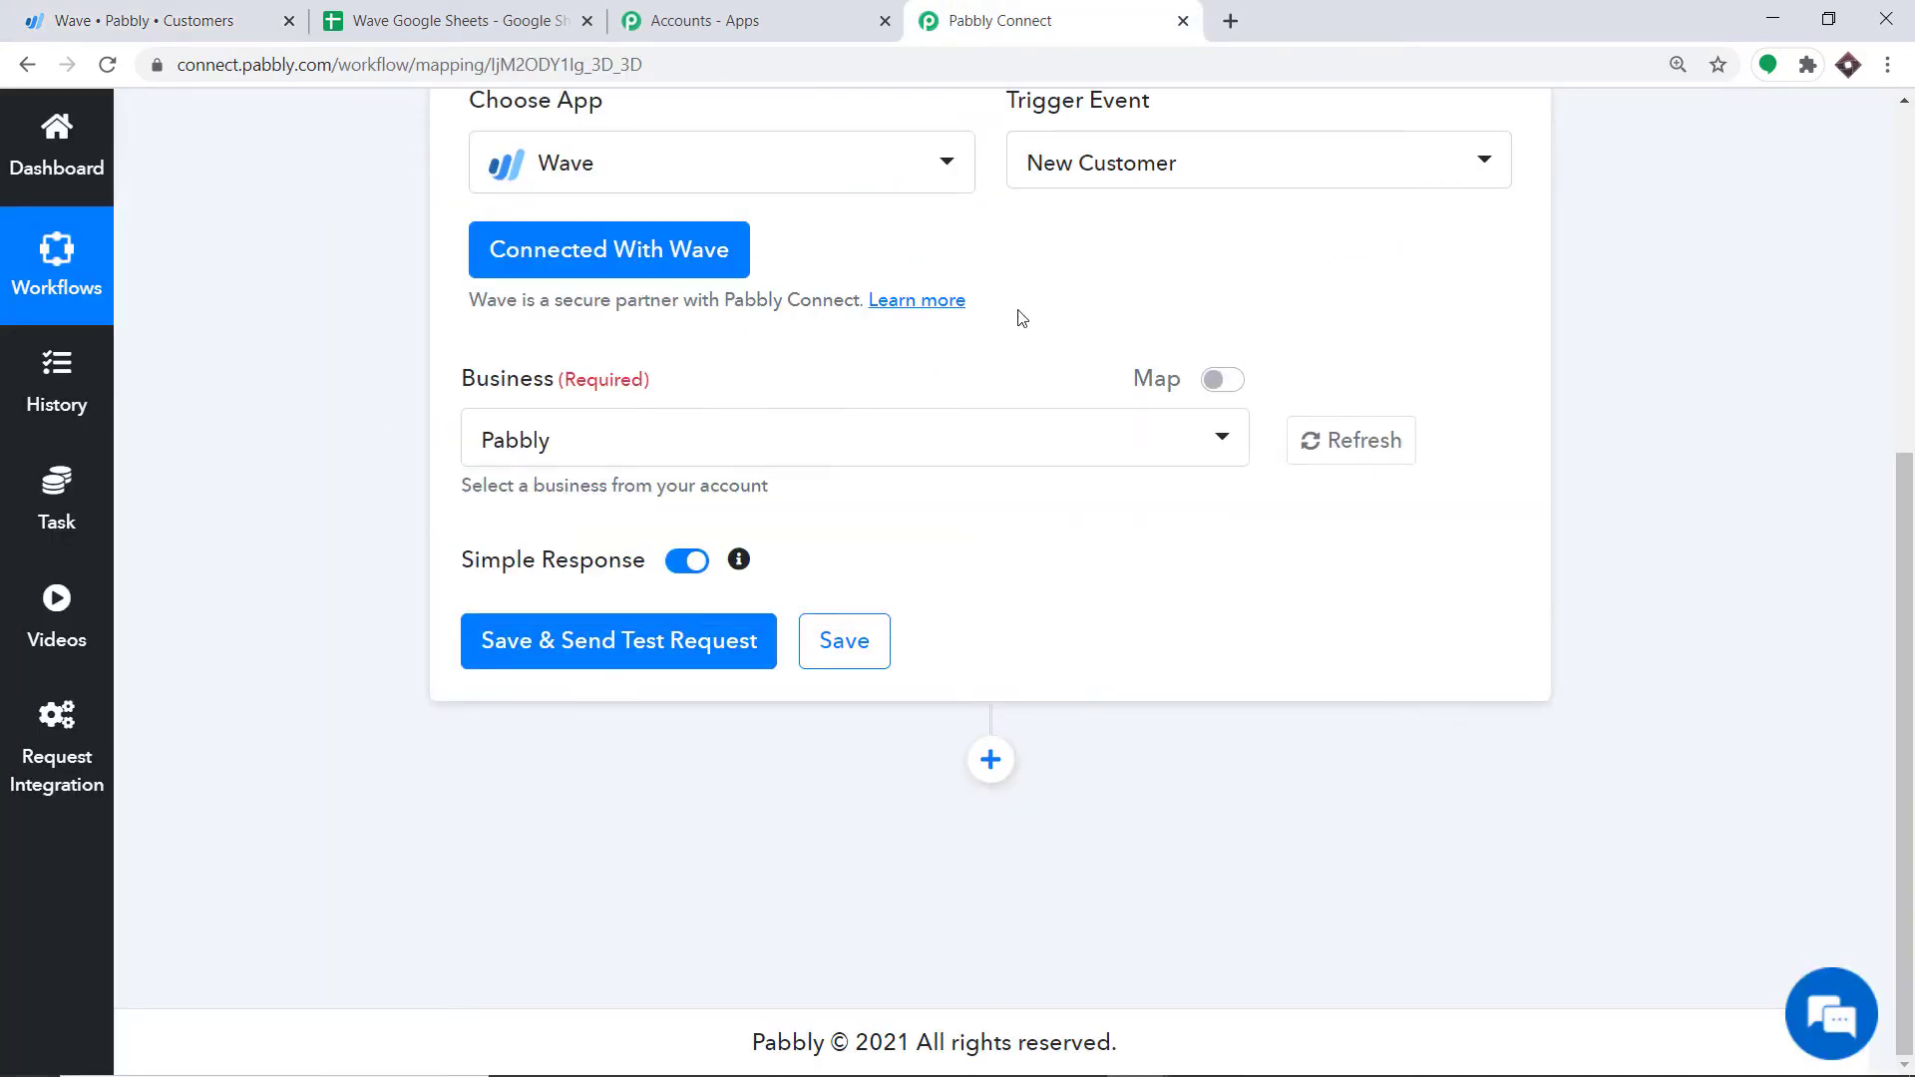
# Step: Save the trigger and send a test request returning a customer's id, name and email
pyautogui.click(640, 665)
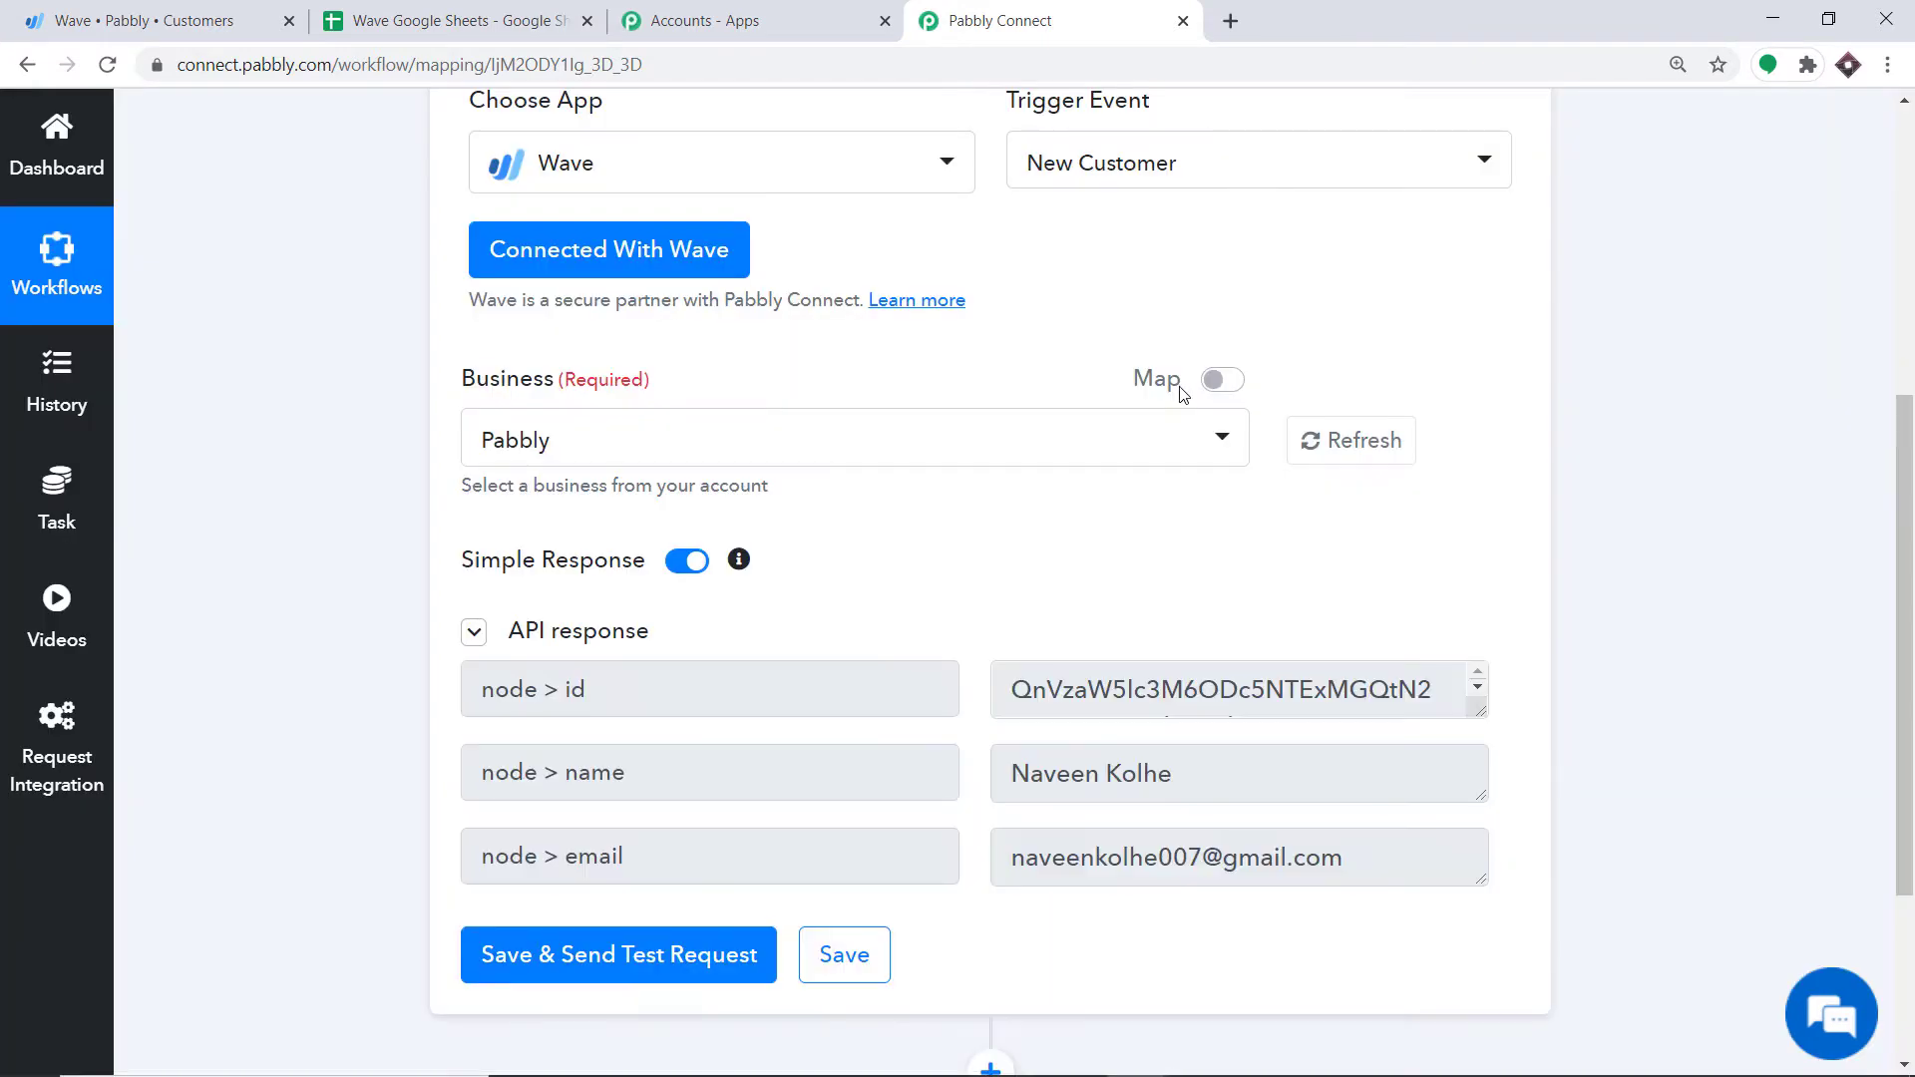
pyautogui.scroll(-3, 1154, 462)
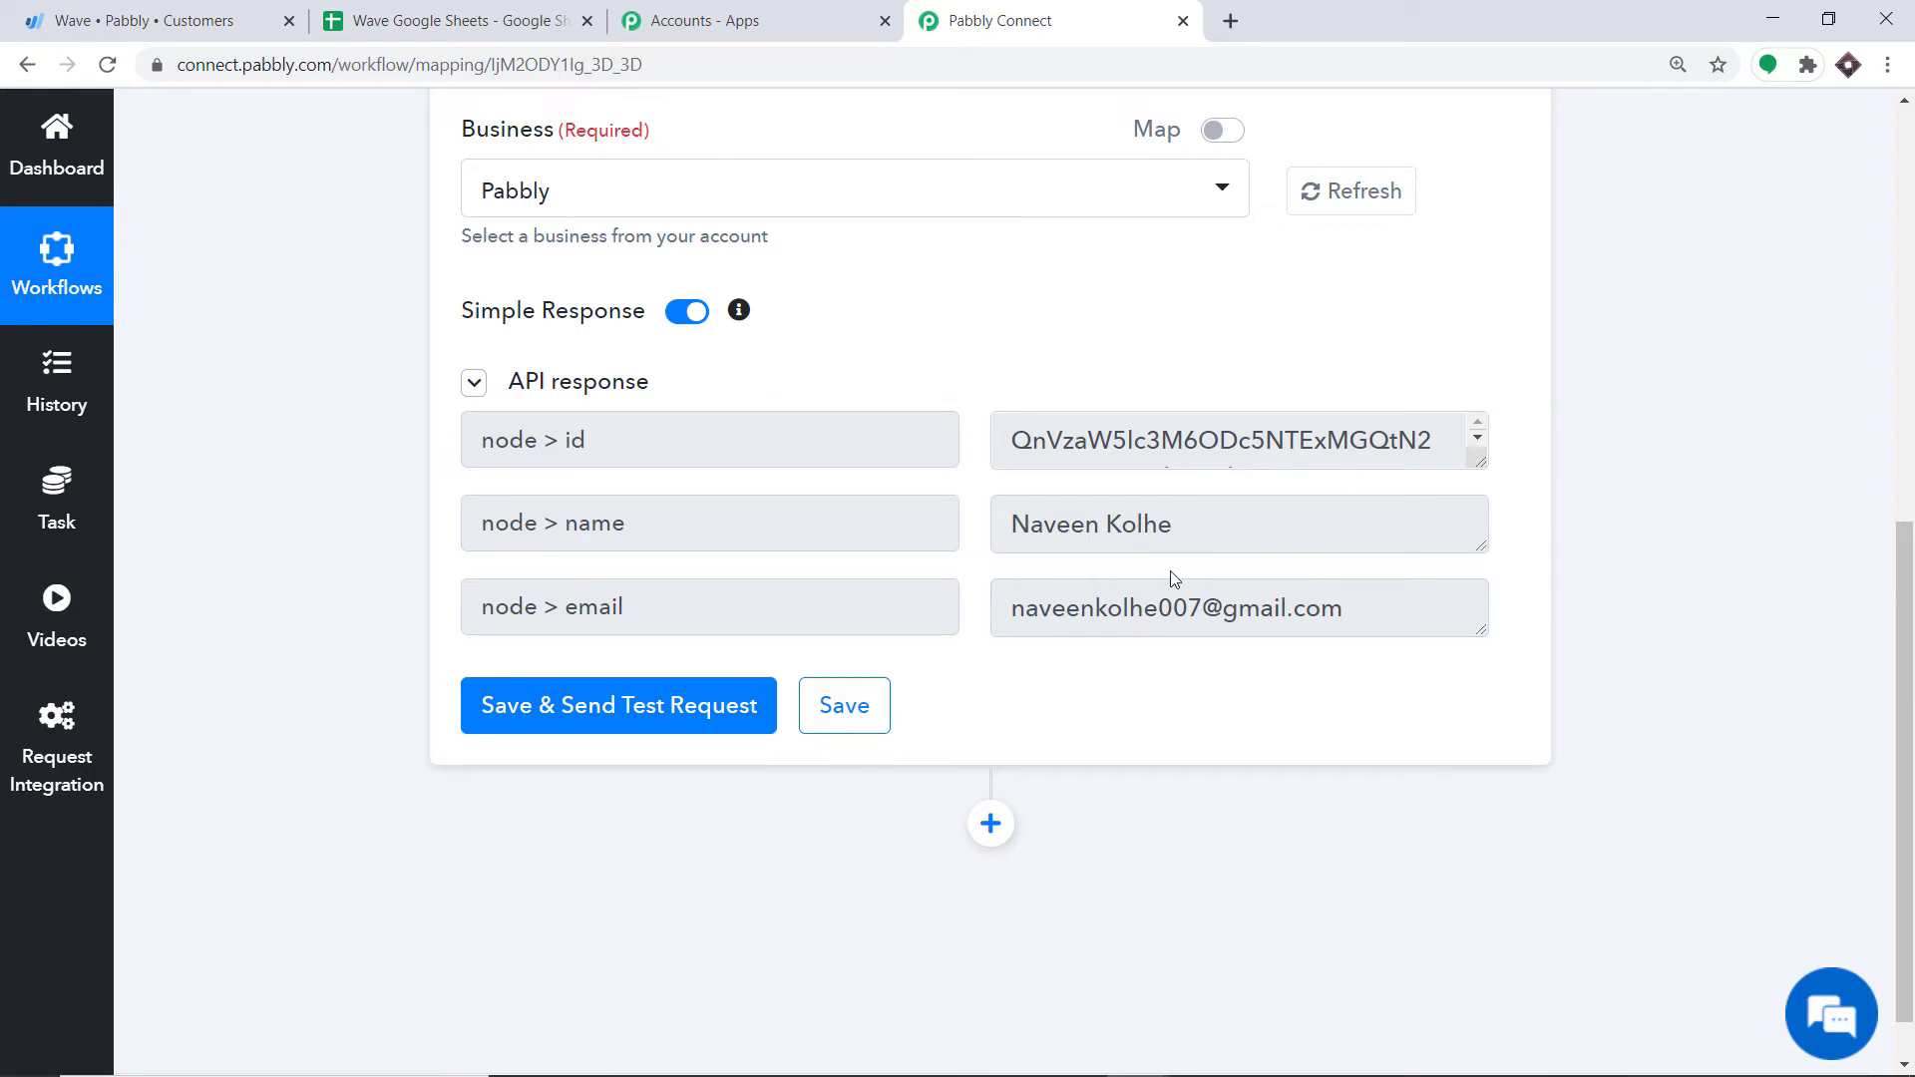
pyautogui.scroll(-1, 1174, 586)
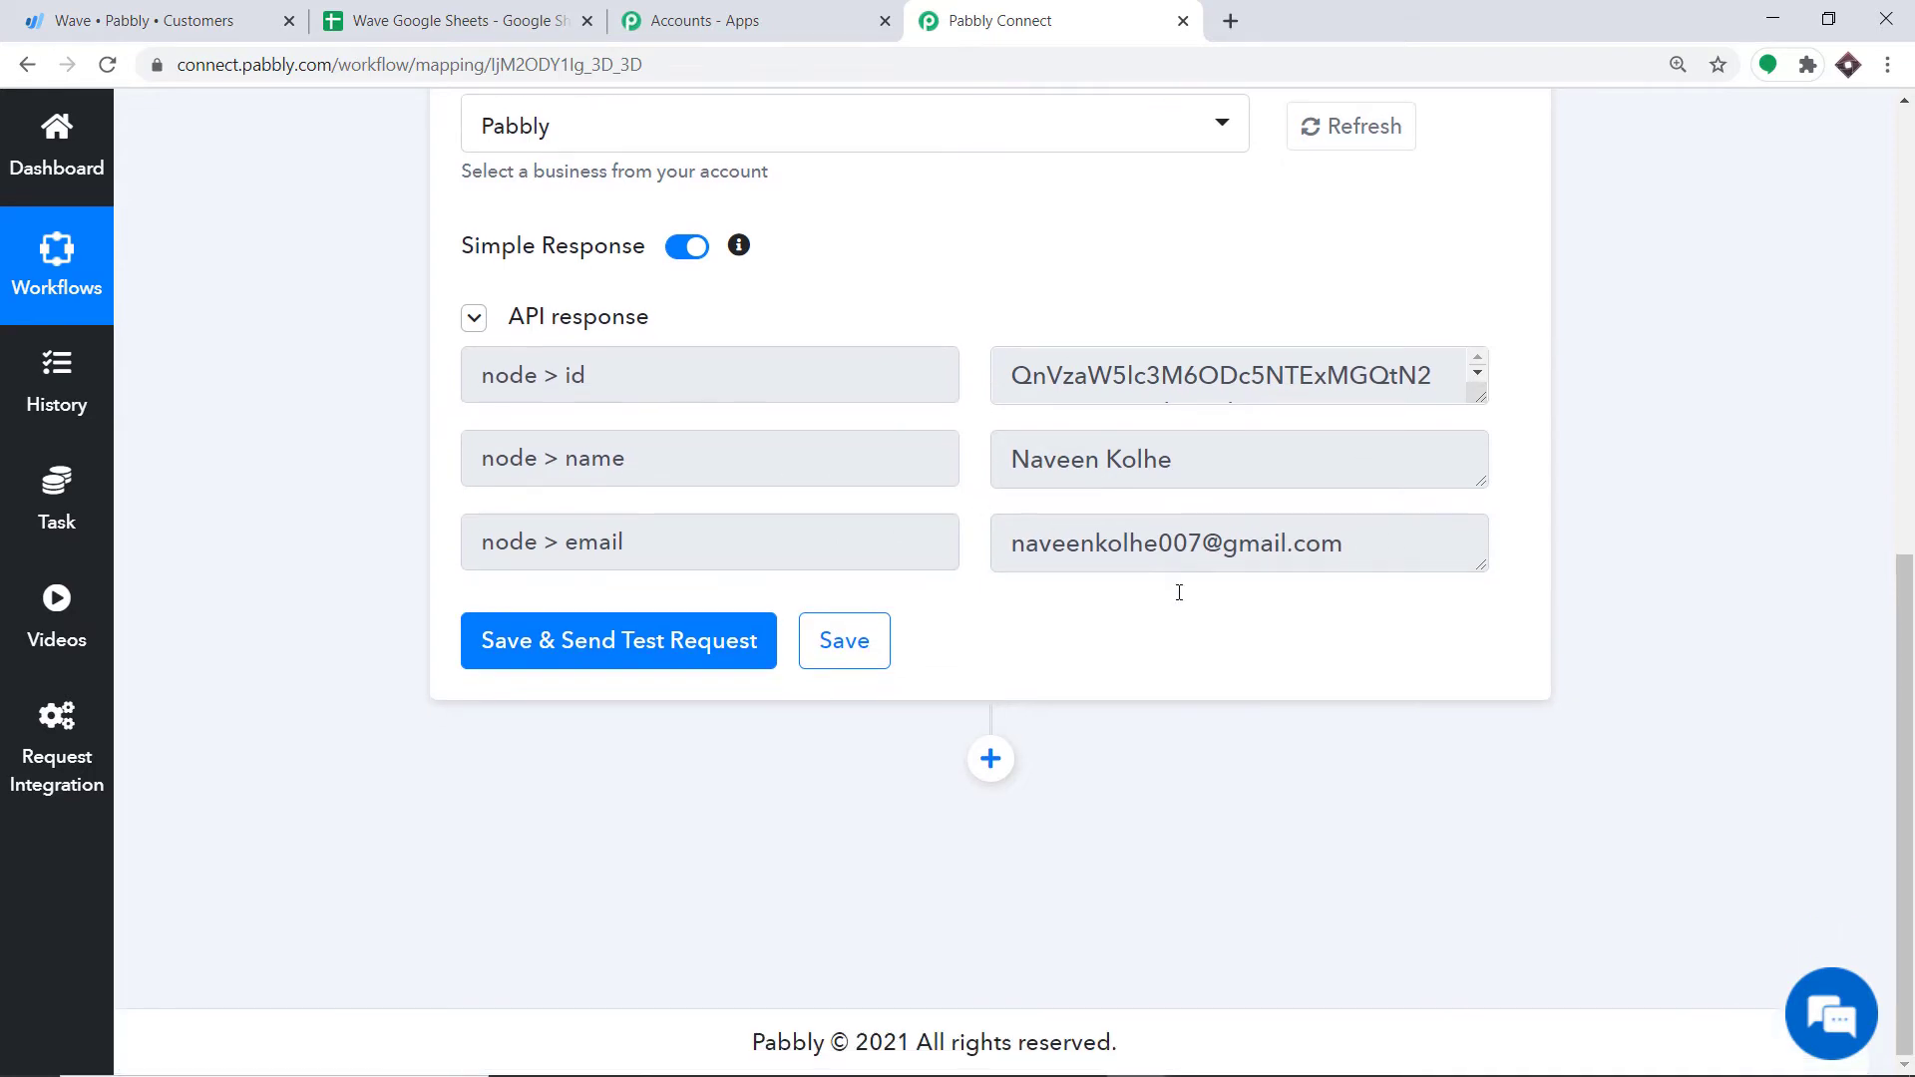
# Step: Add an action step and choose Google Sheets as its app
pyautogui.click(990, 759)
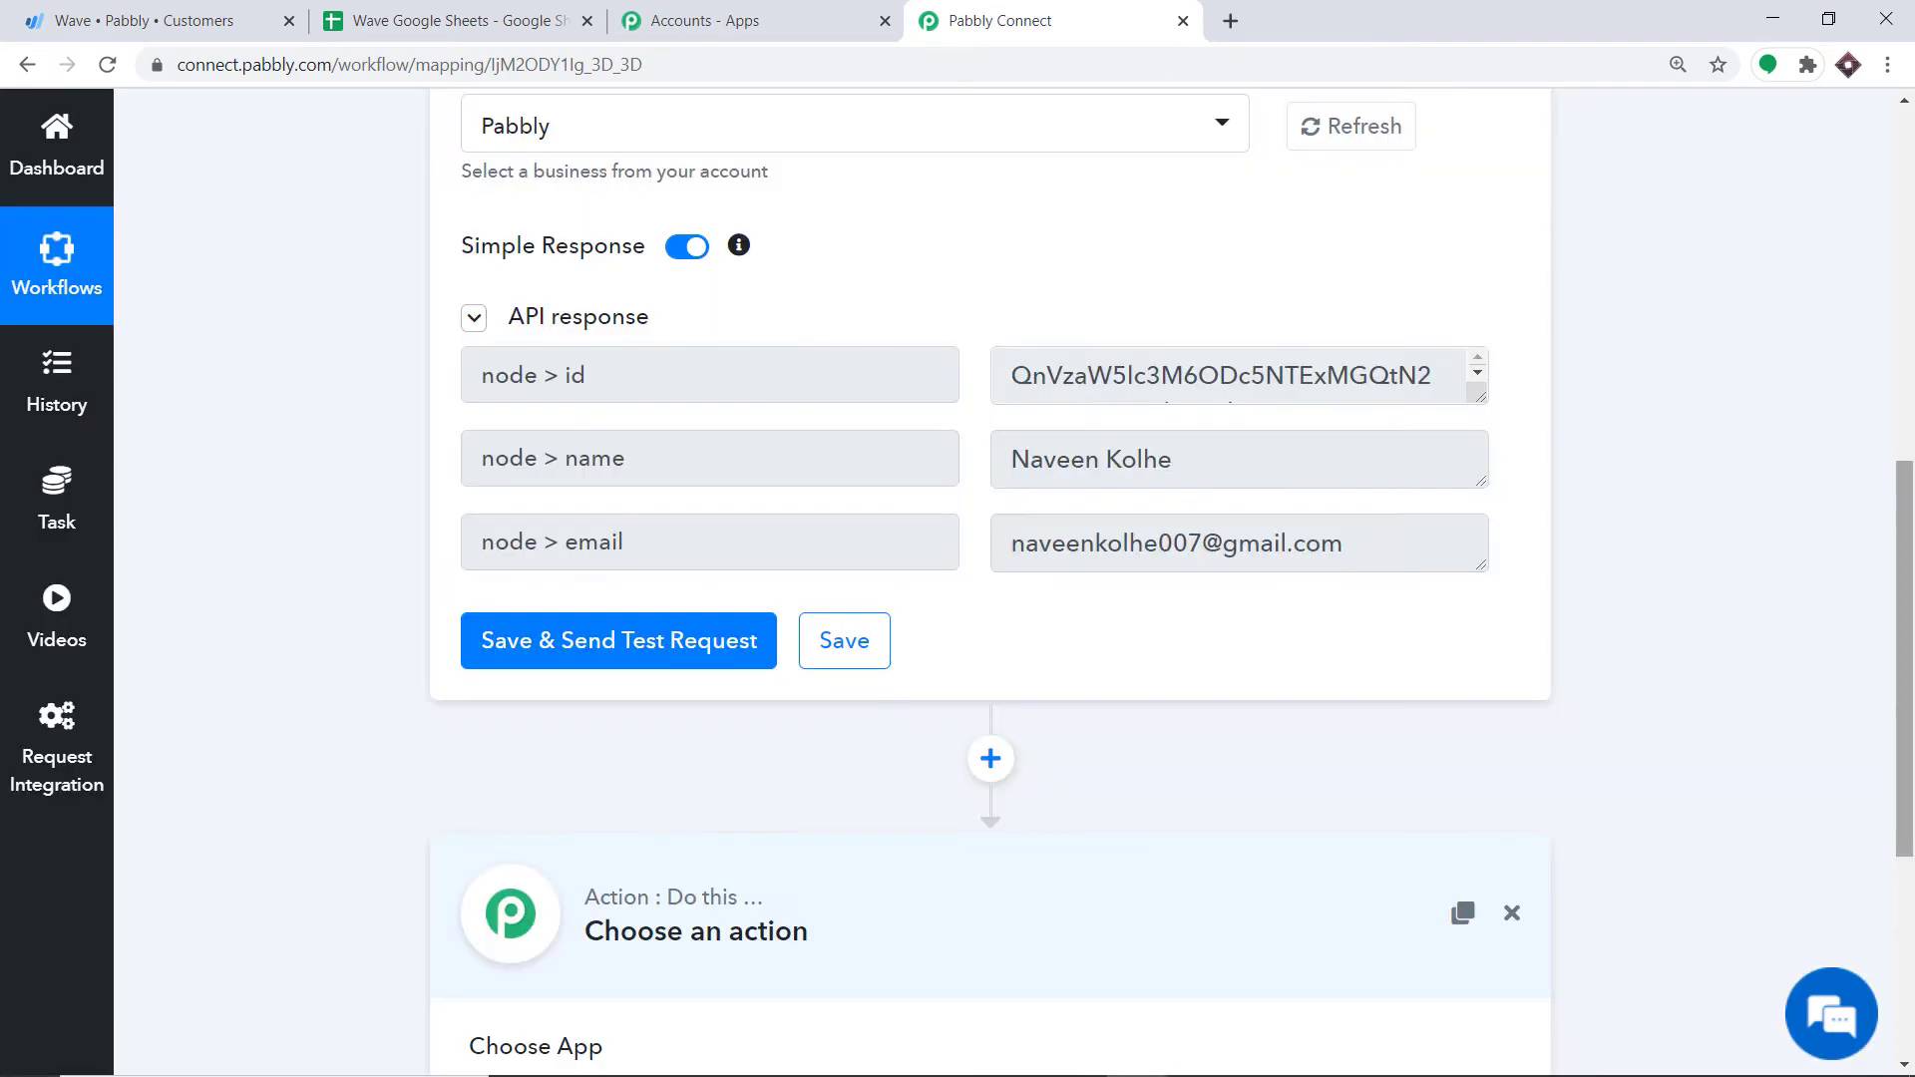
pyautogui.moveTo(1898, 564); pyautogui.dragTo(1898, 764)
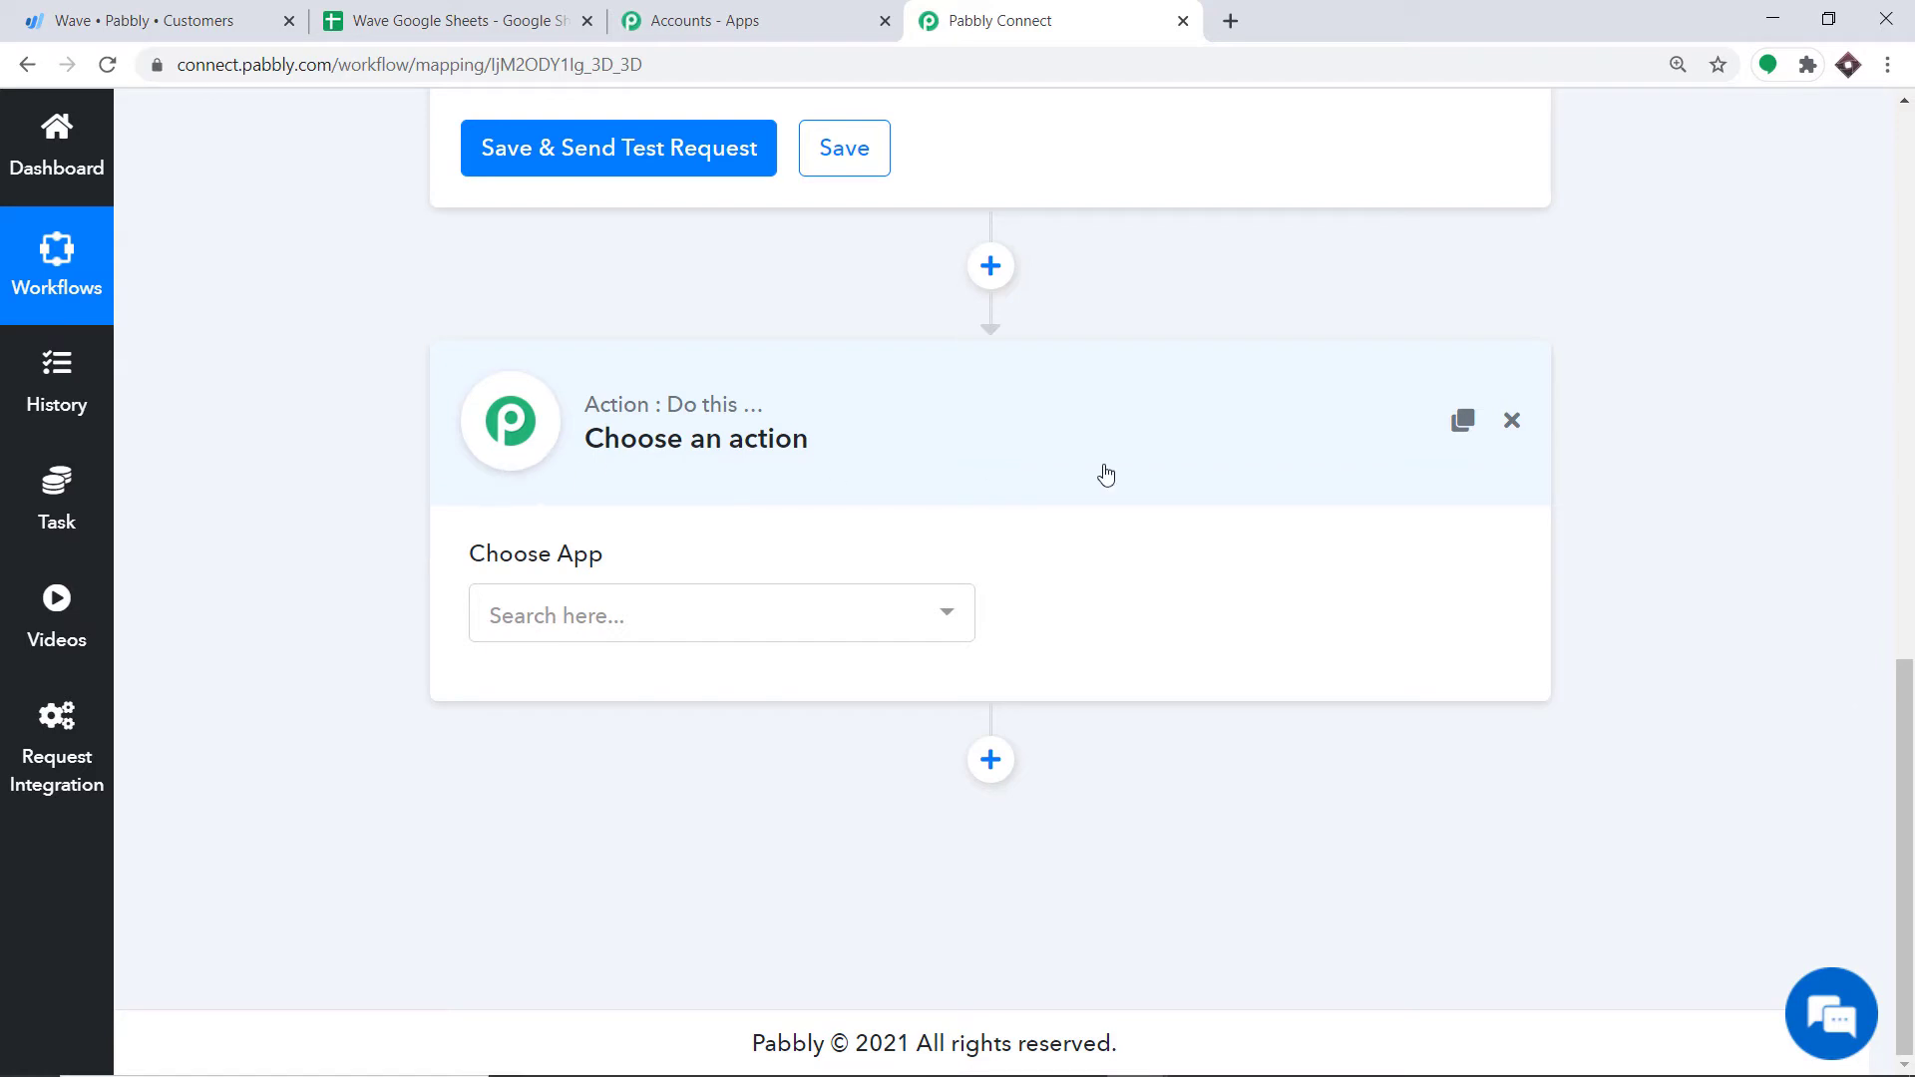
pyautogui.click(710, 619)
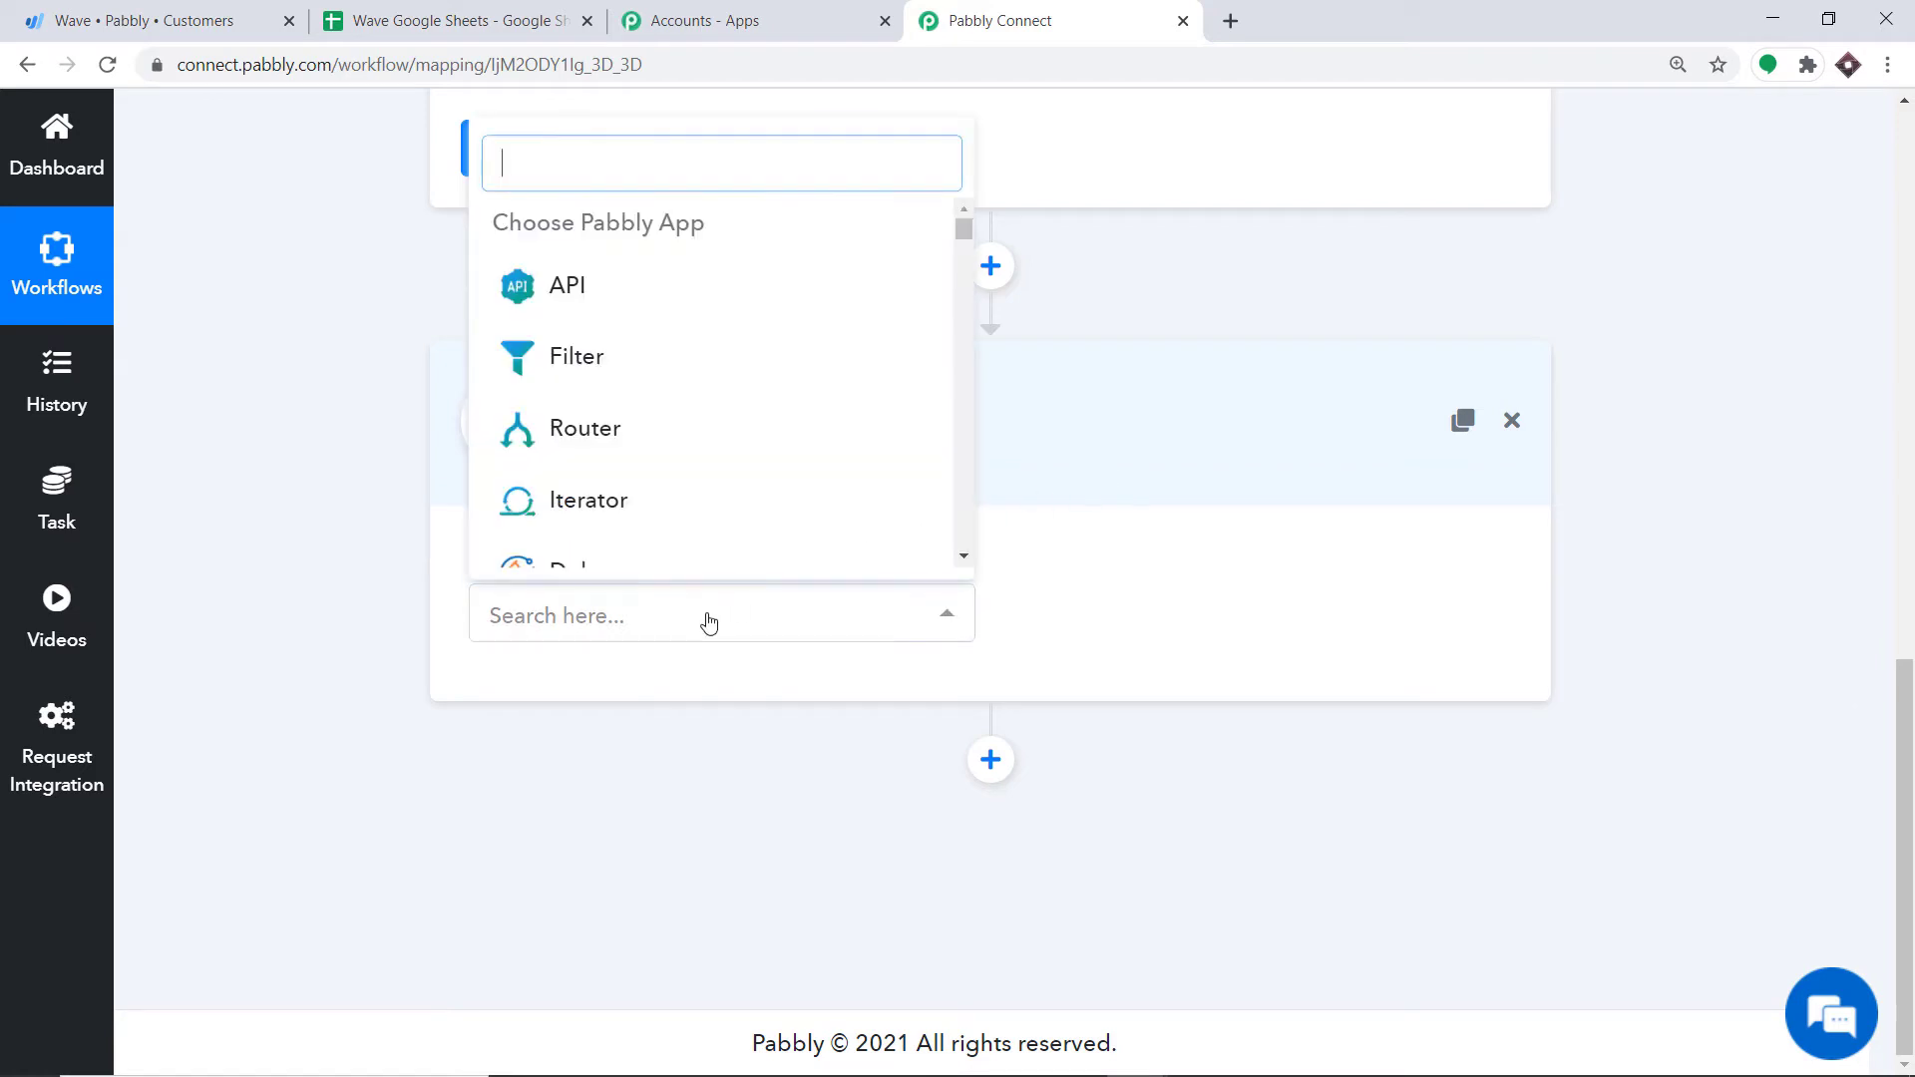
pyautogui.write('wa')
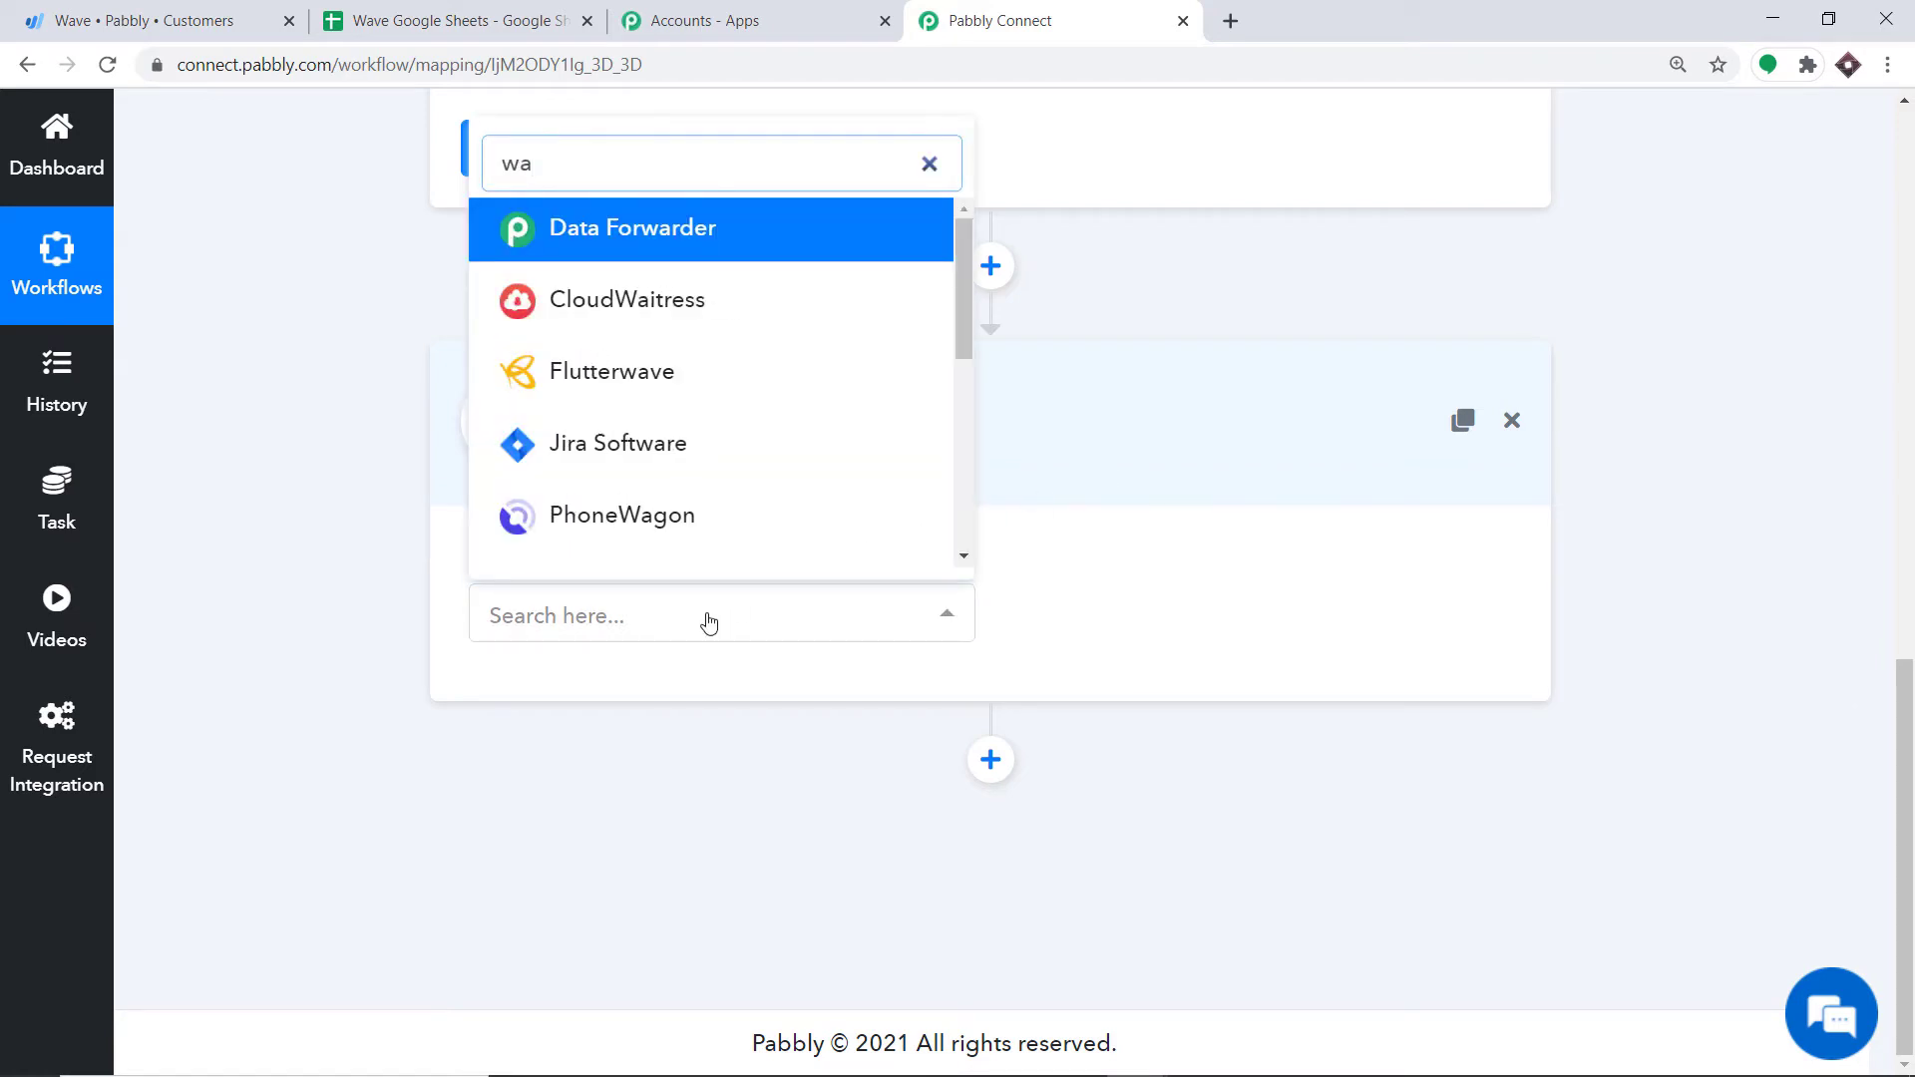
pyautogui.press('BackSpace')
pyautogui.press('BackSpace')
pyautogui.write('g')
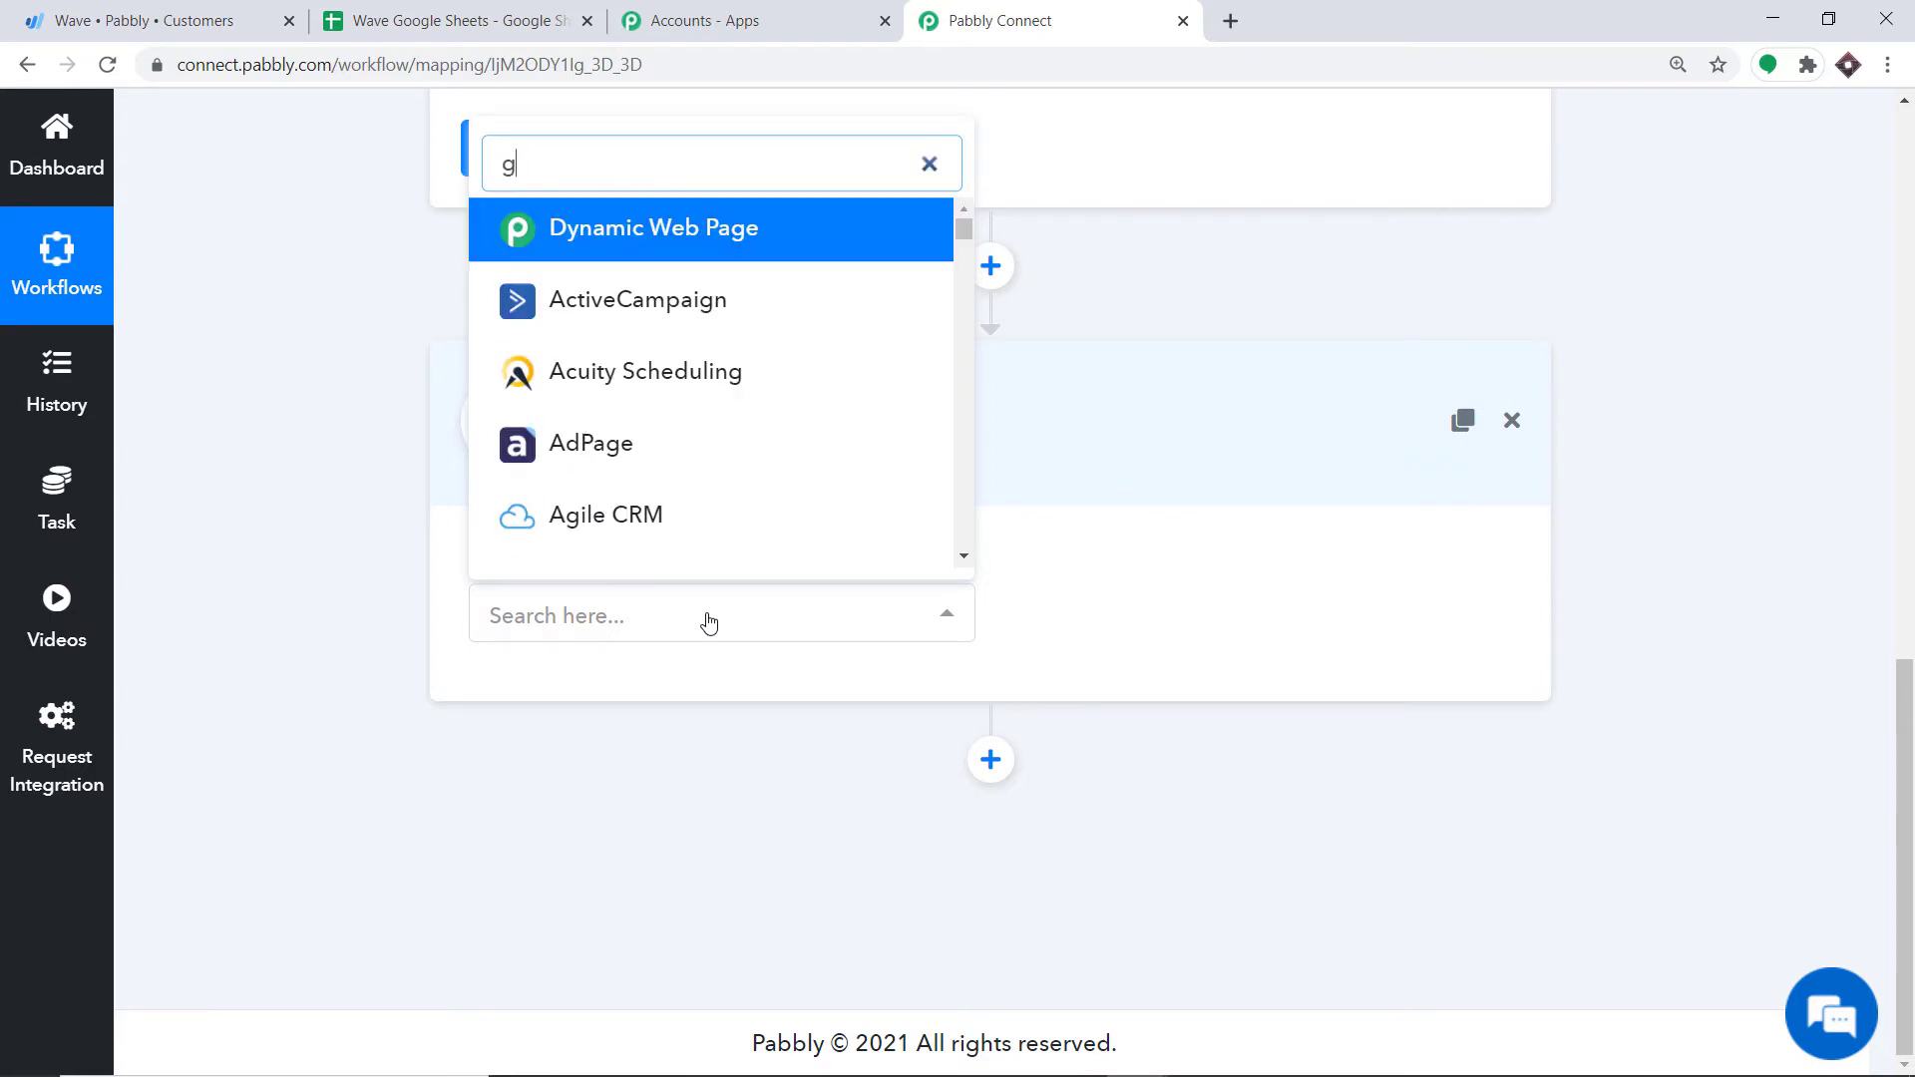
pyautogui.write('oog')
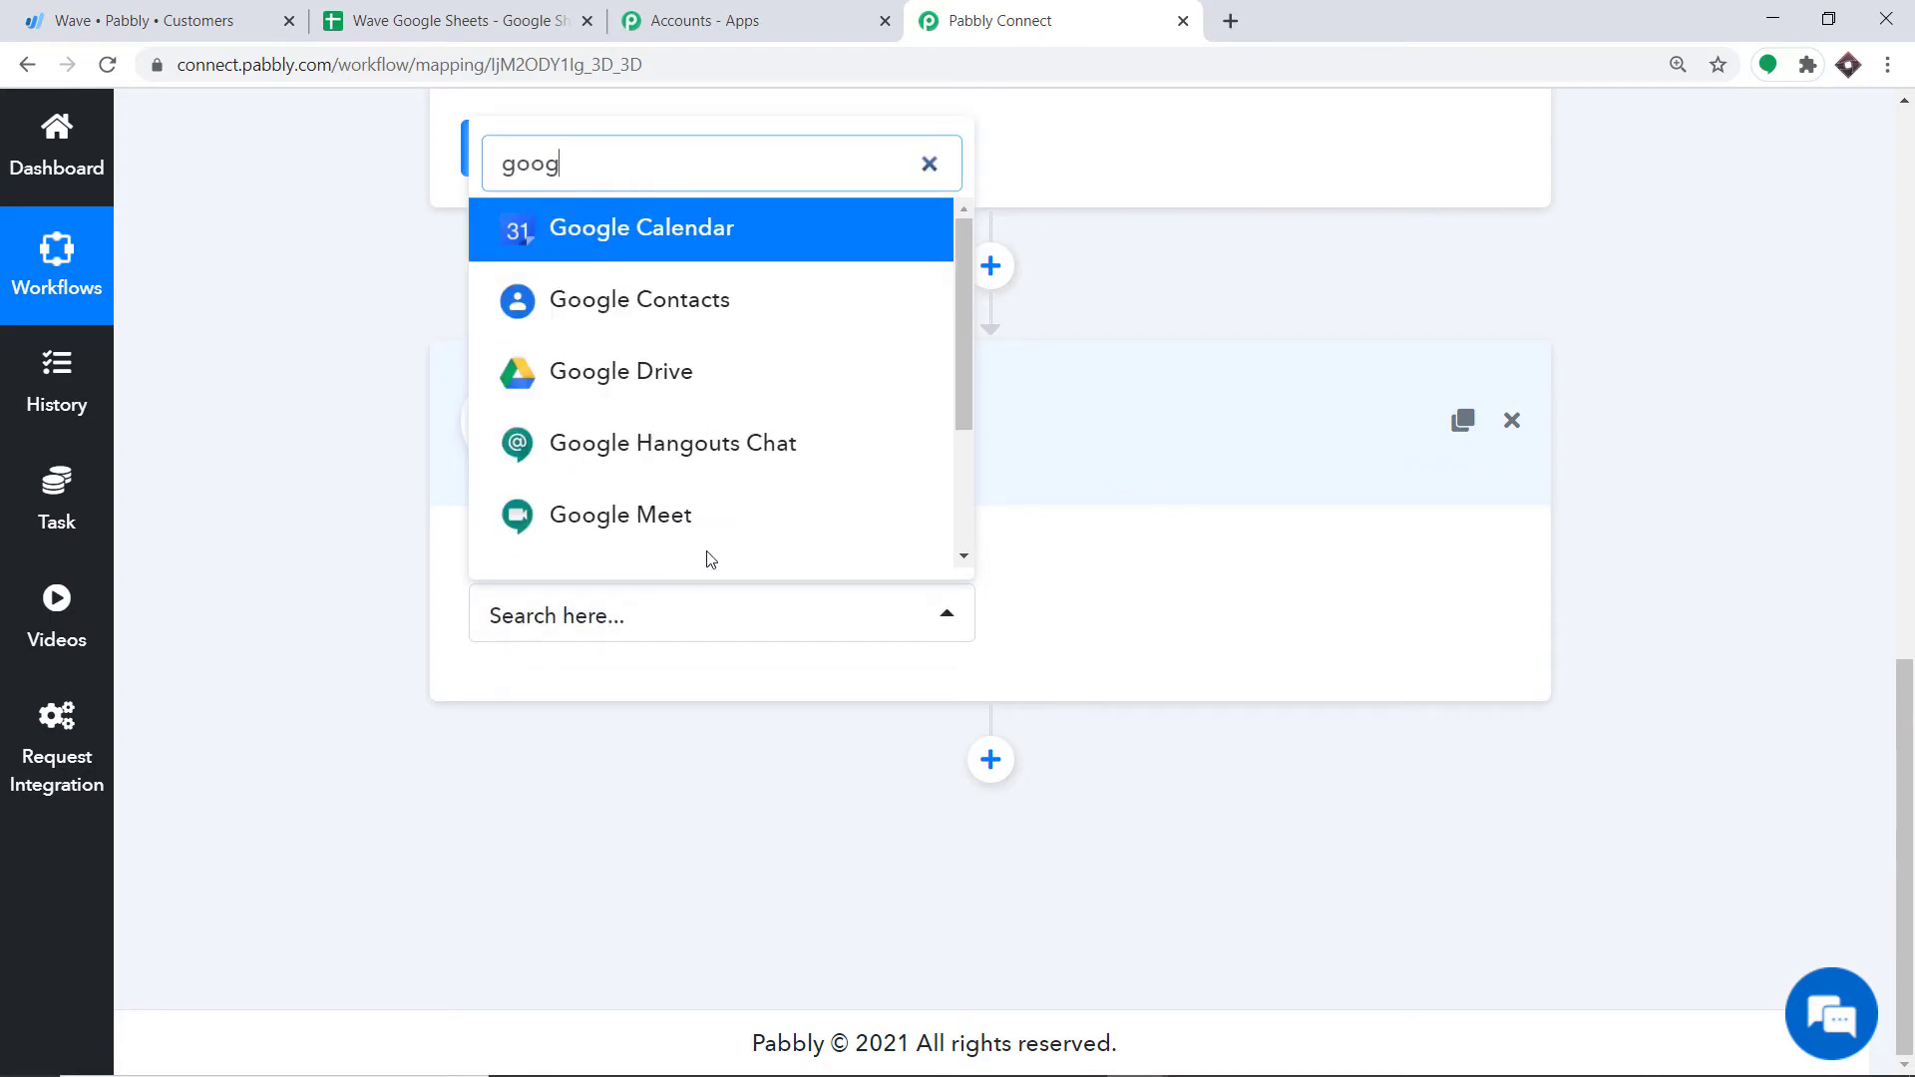
pyautogui.write('le s')
pyautogui.click(701, 548)
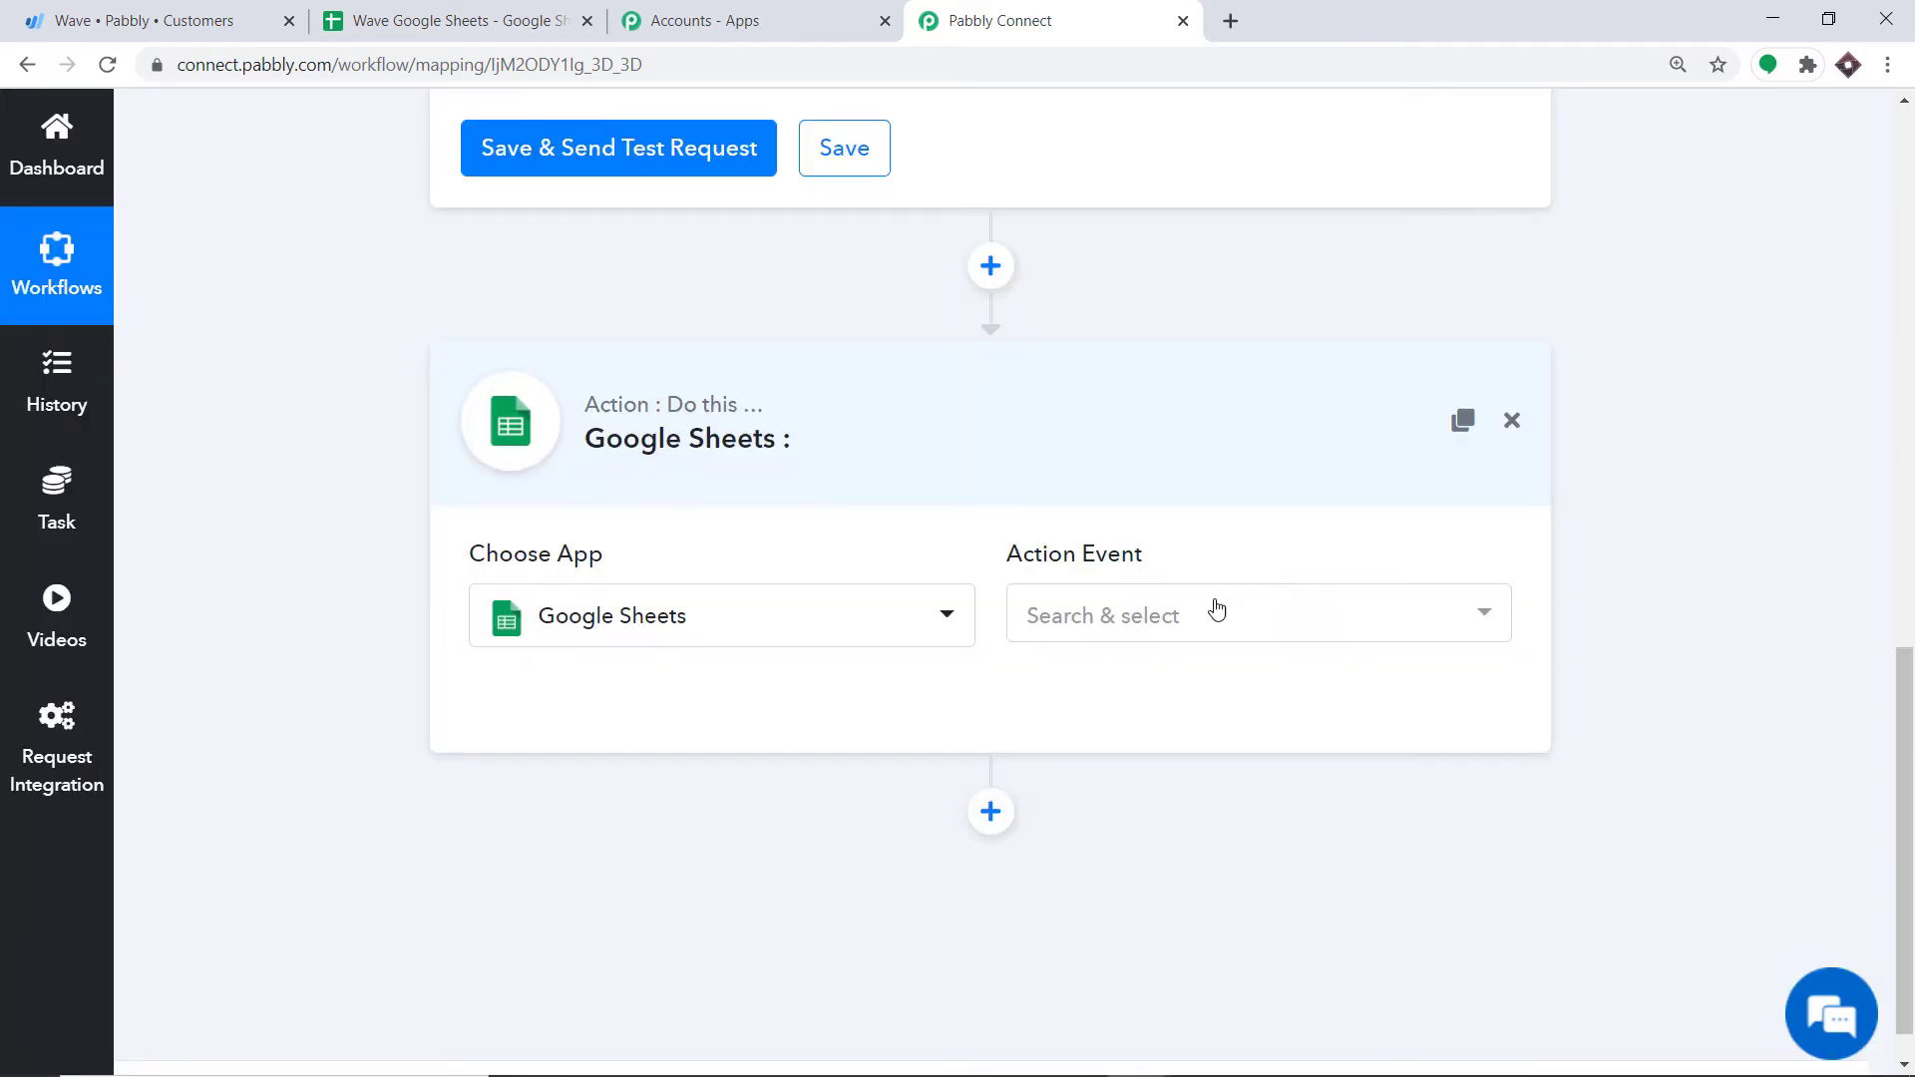
# Step: Set the Google Sheets action event to Add New Row
pyautogui.click(1216, 610)
pyautogui.scroll(-5, 1187, 389)
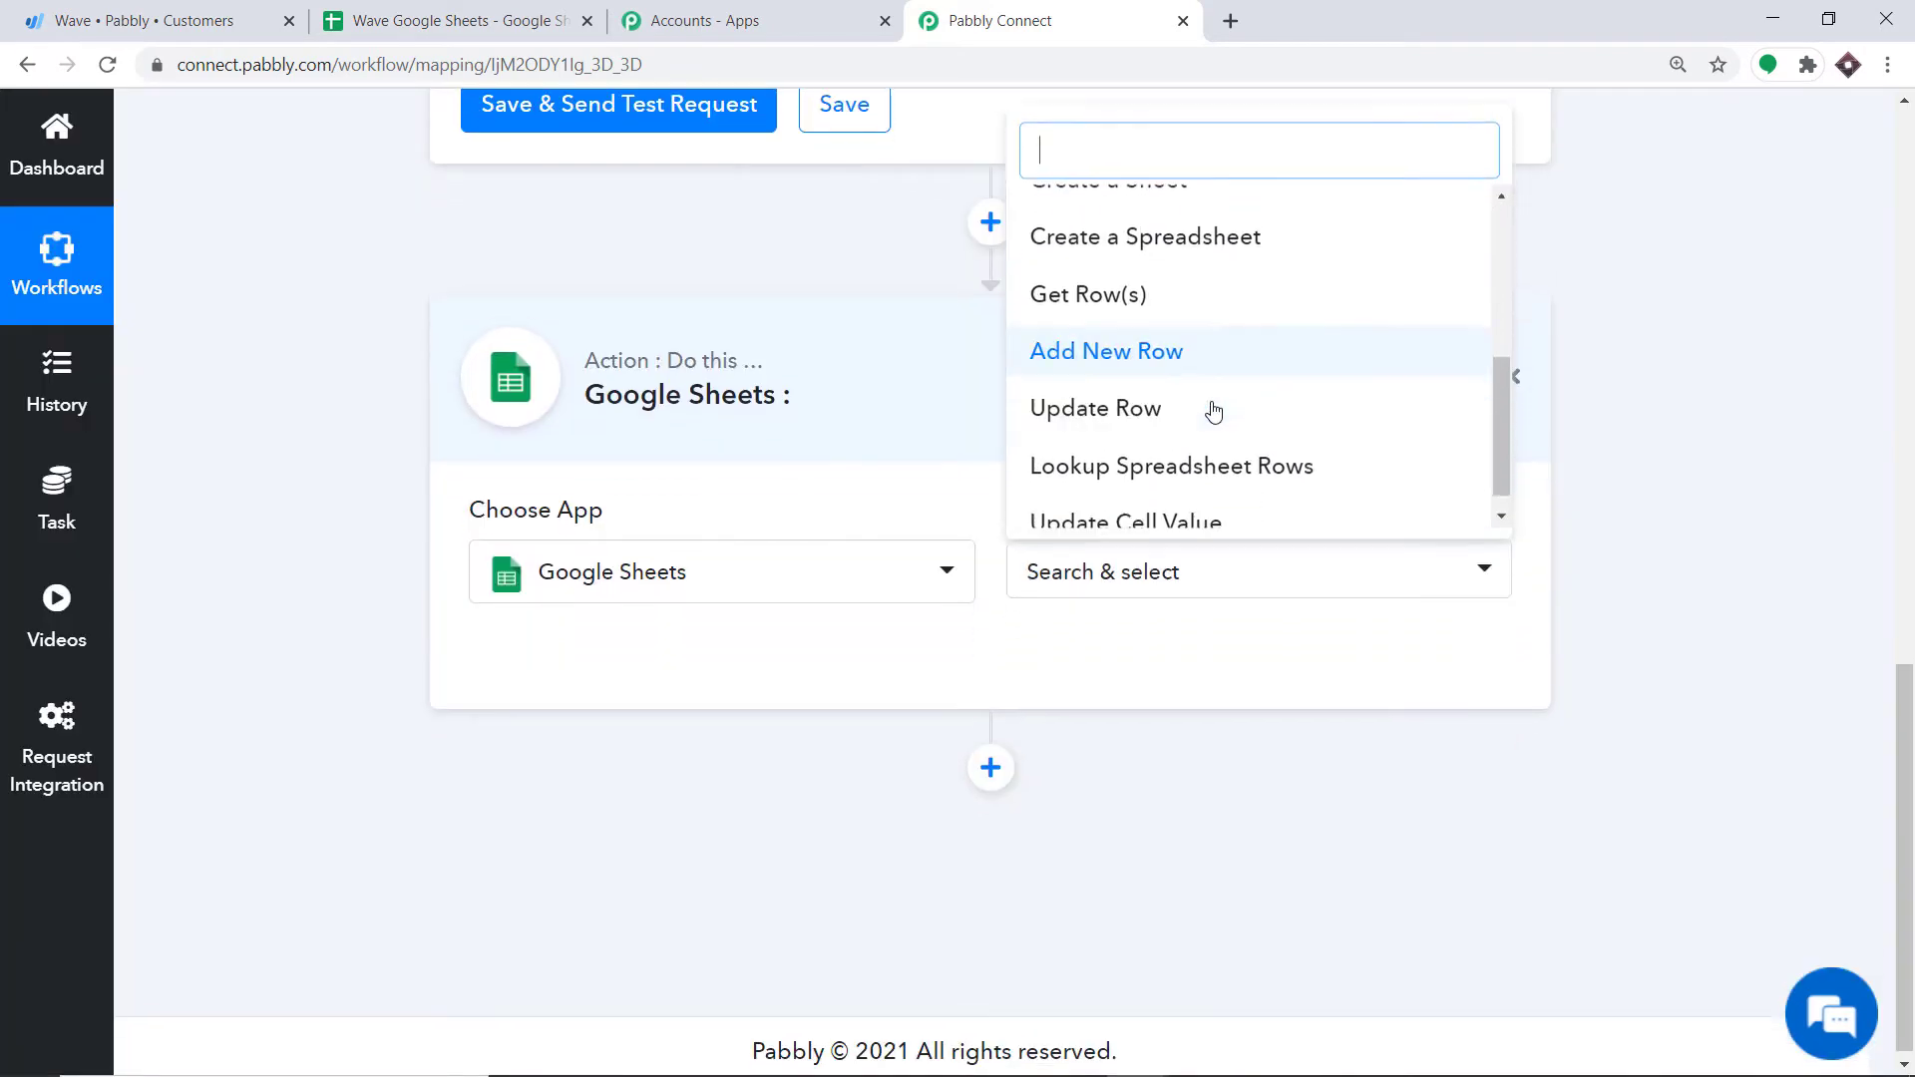
pyautogui.click(1137, 836)
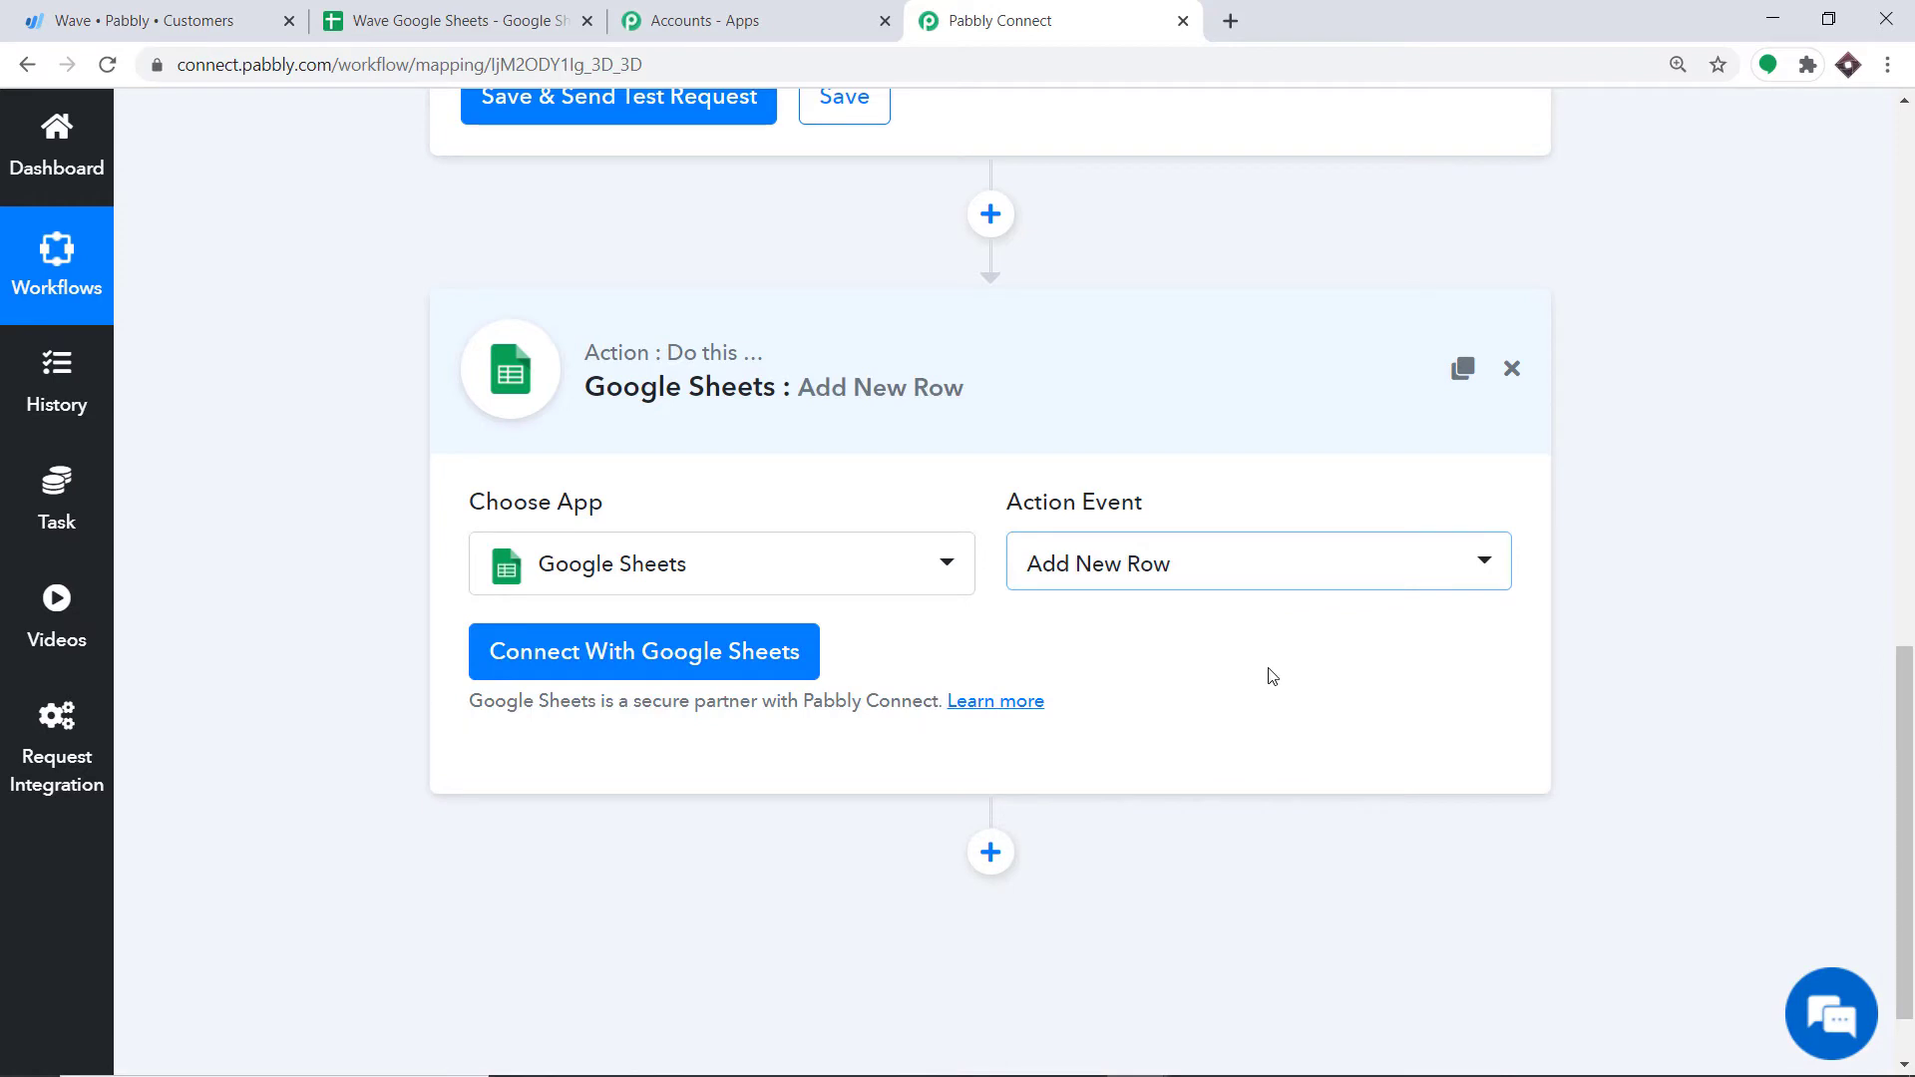
pyautogui.click(1177, 564)
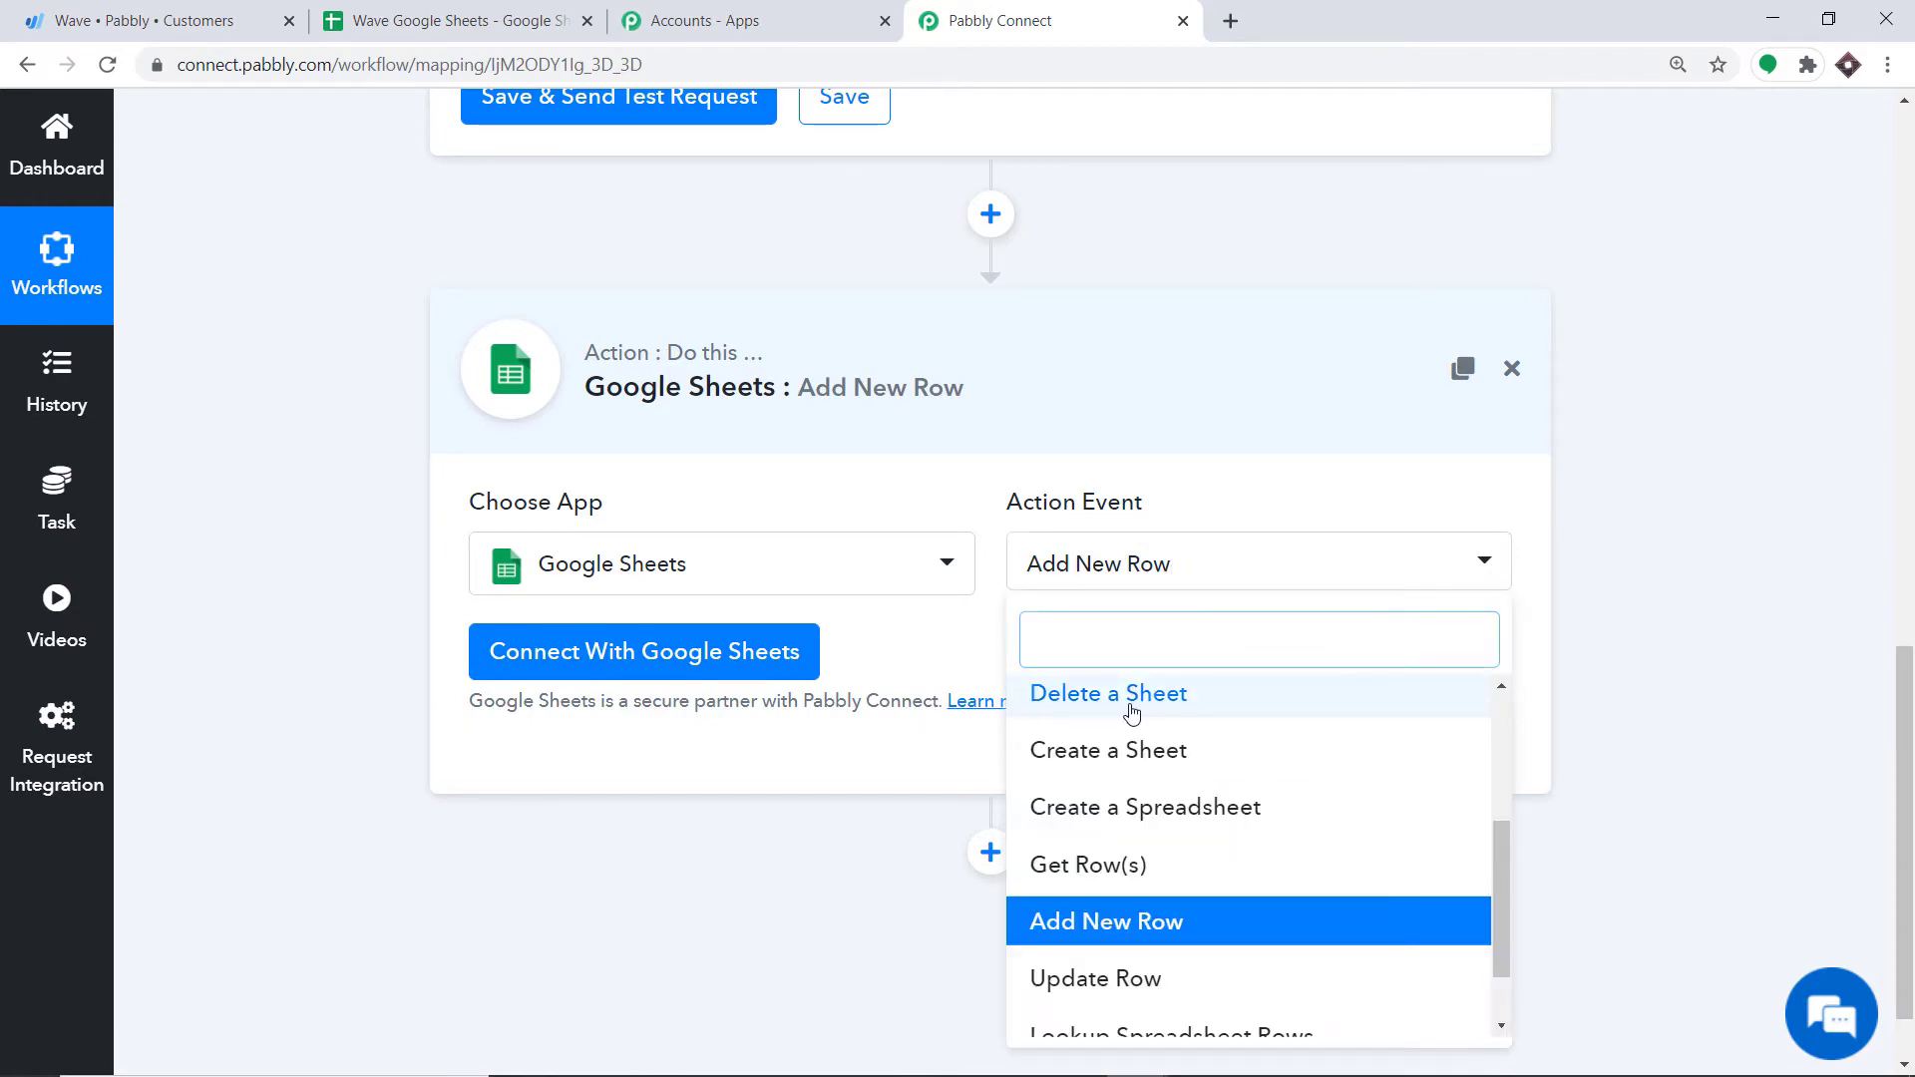
pyautogui.scroll(-1, 1235, 758)
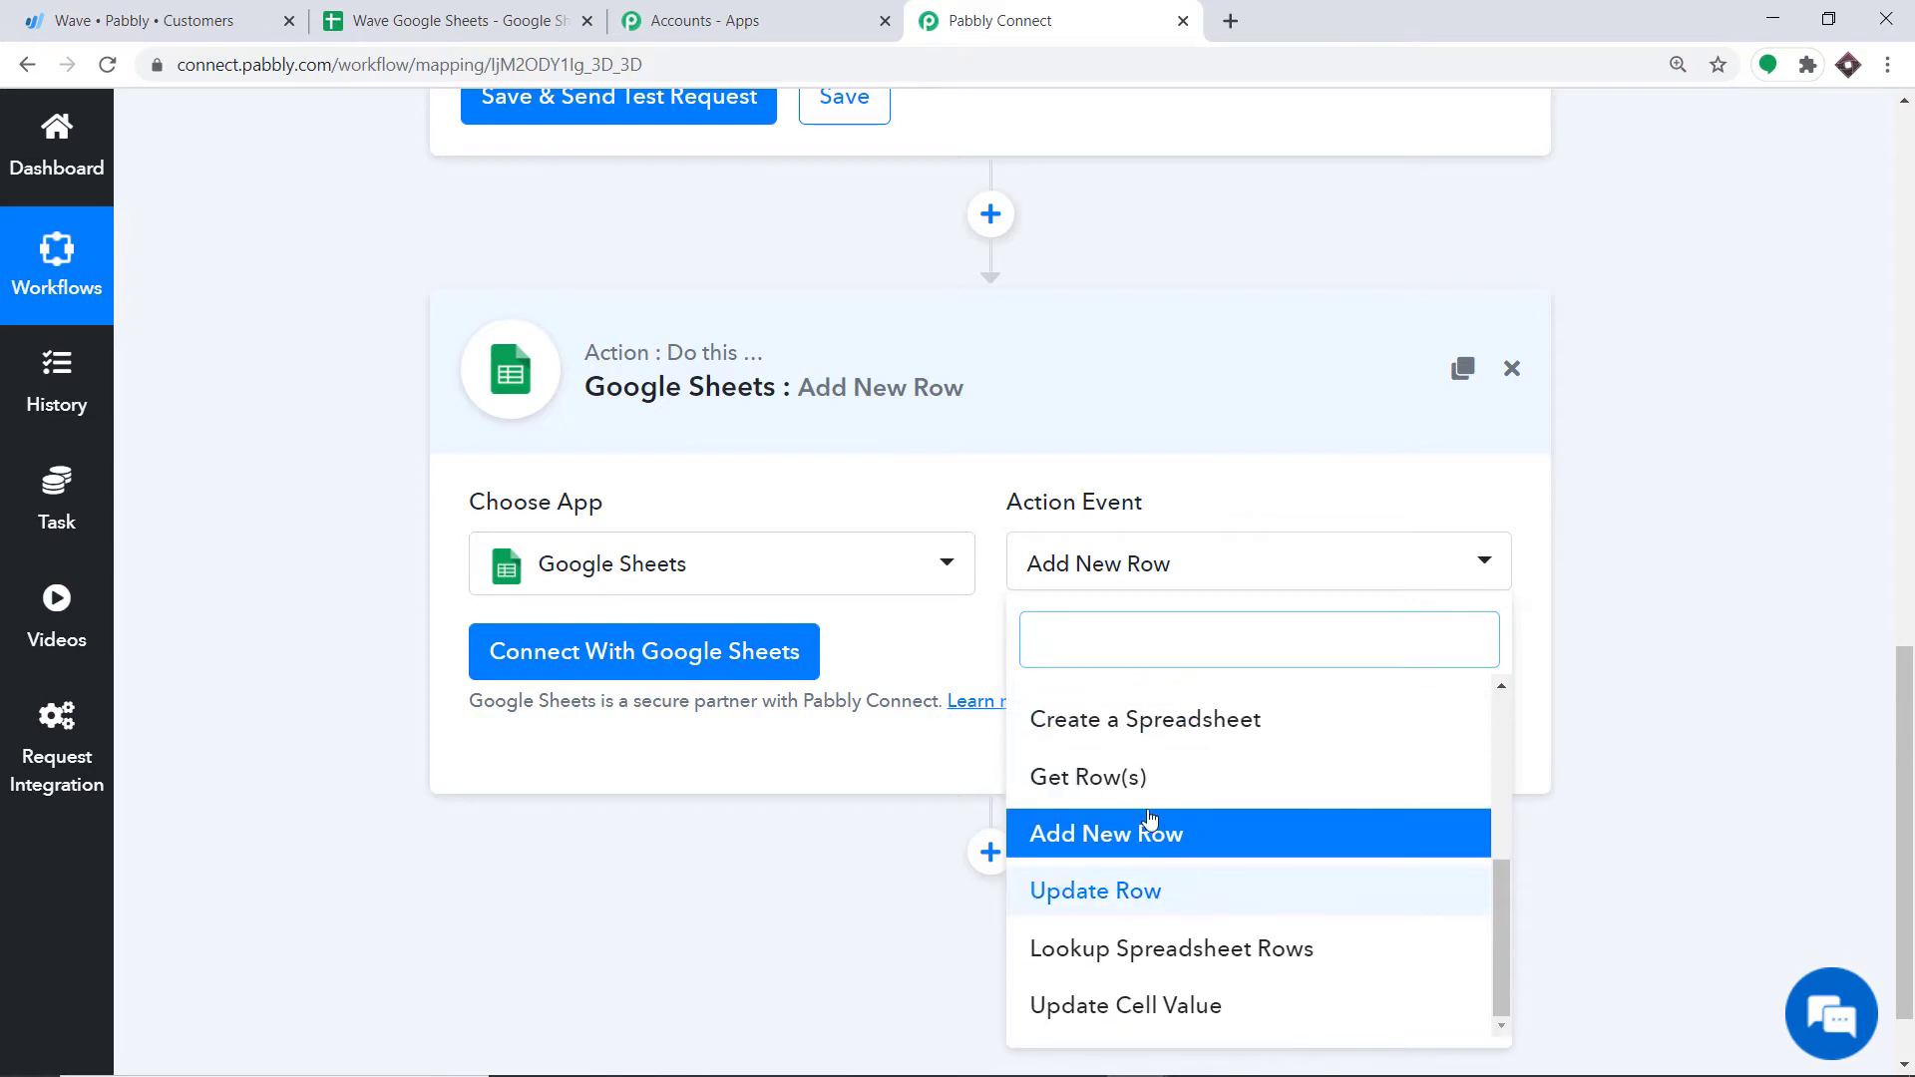
pyautogui.click(961, 632)
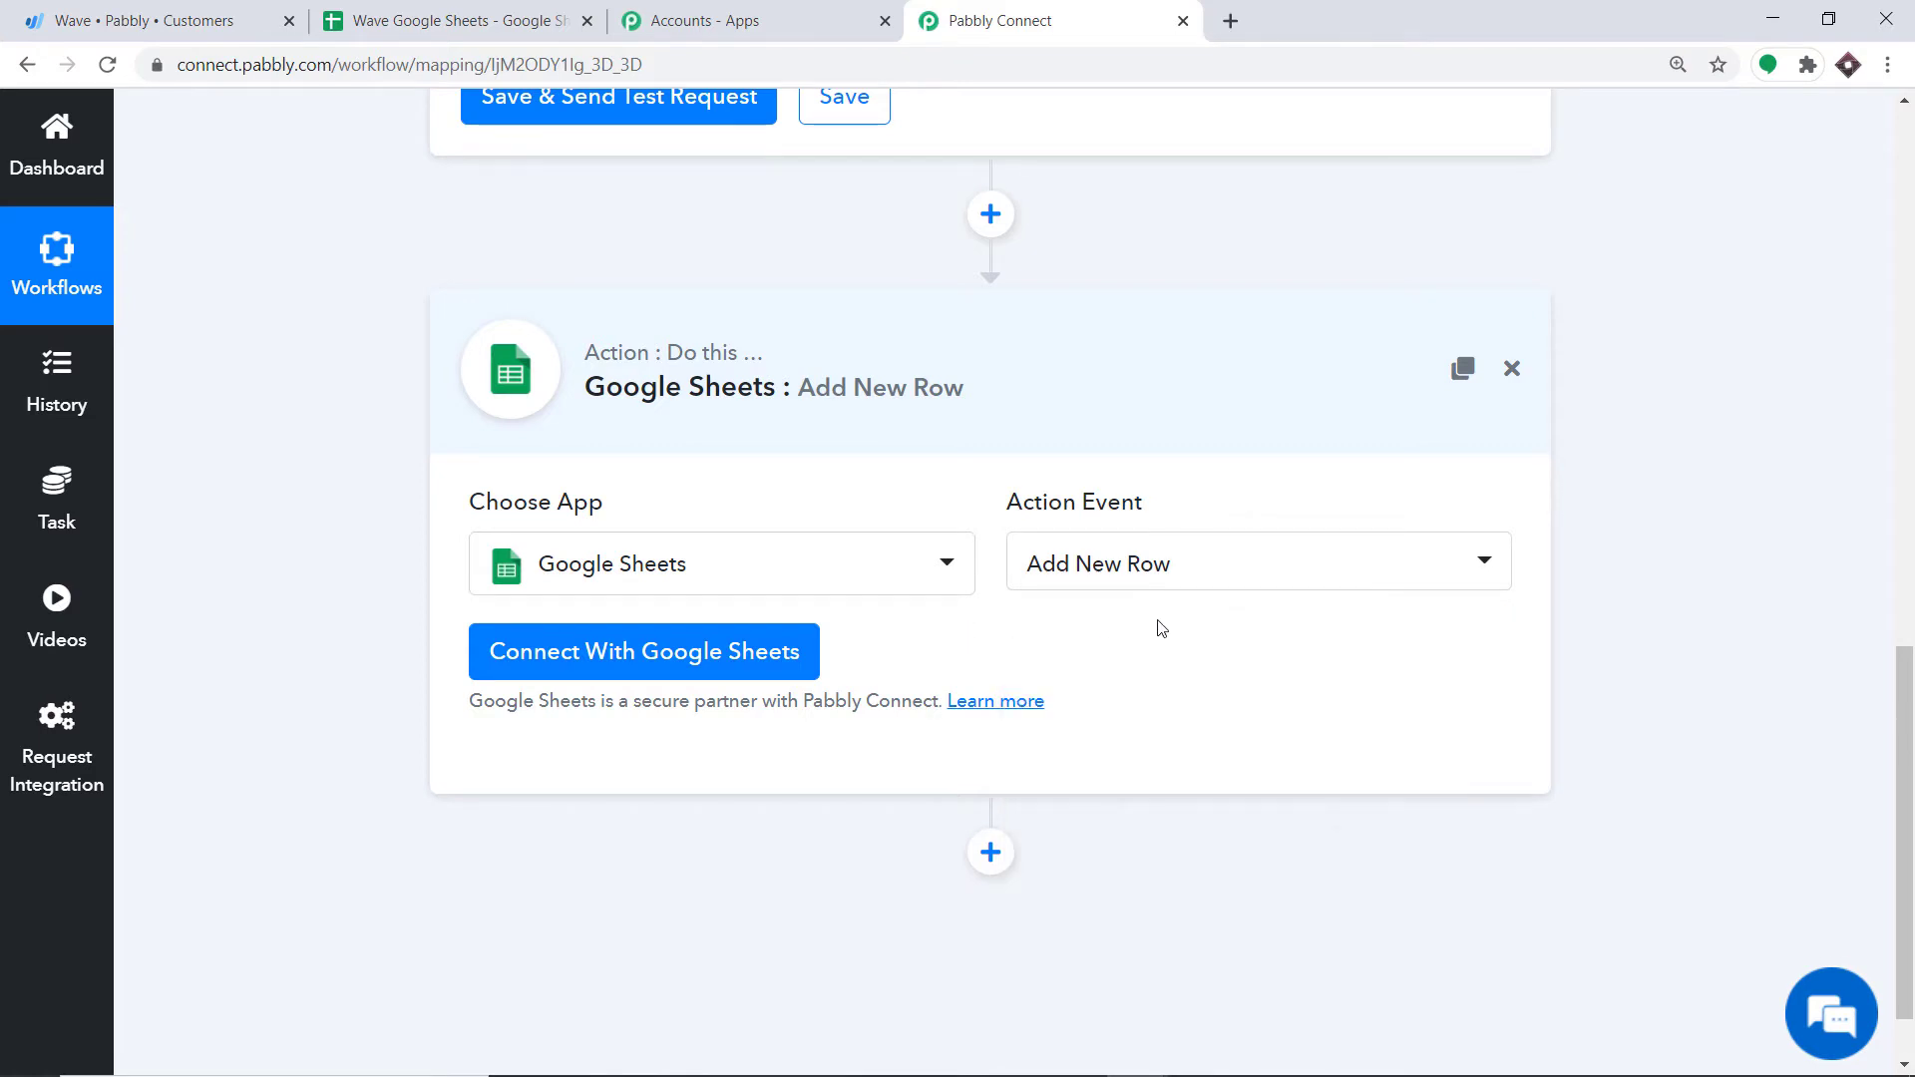
pyautogui.click(1176, 569)
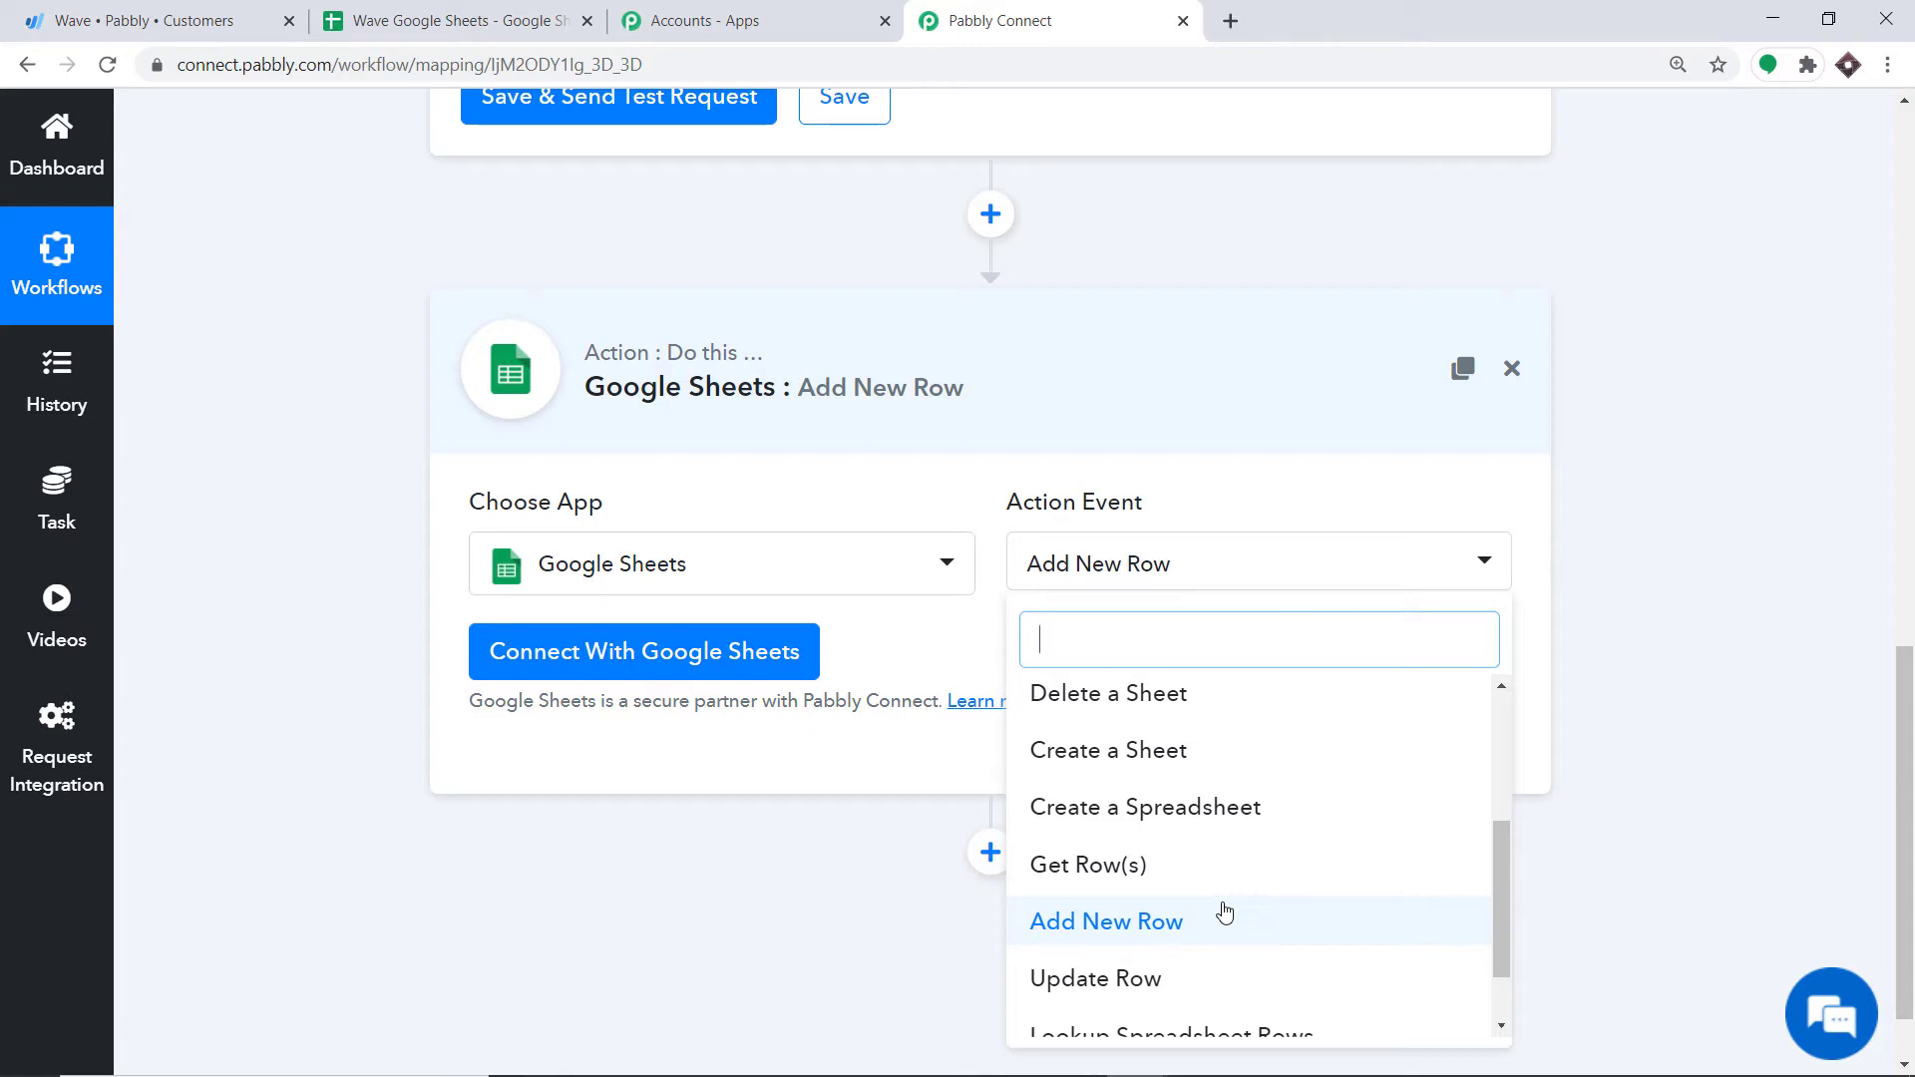
pyautogui.click(904, 628)
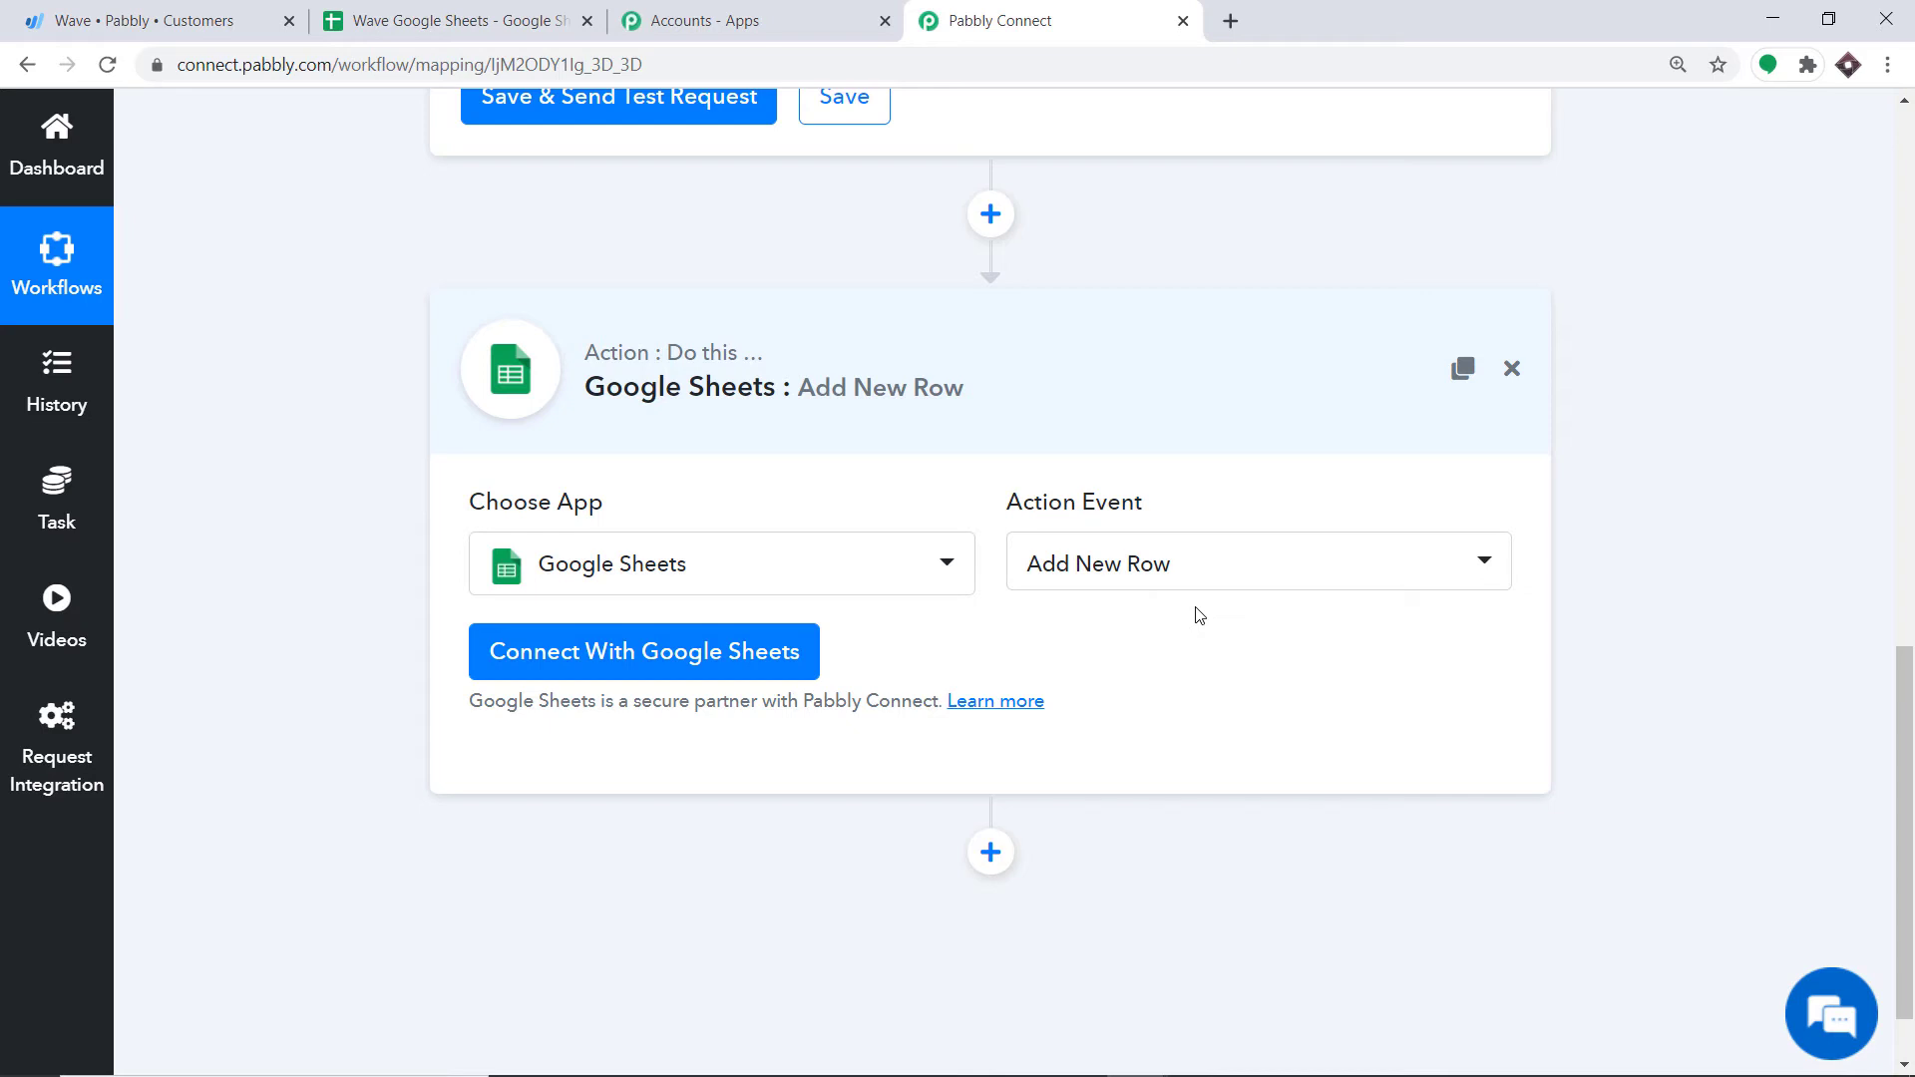
# Step: Check Sheet1 of the Wave Google Sheets spreadsheet for its Name and Email headers
pyautogui.click(509, 14)
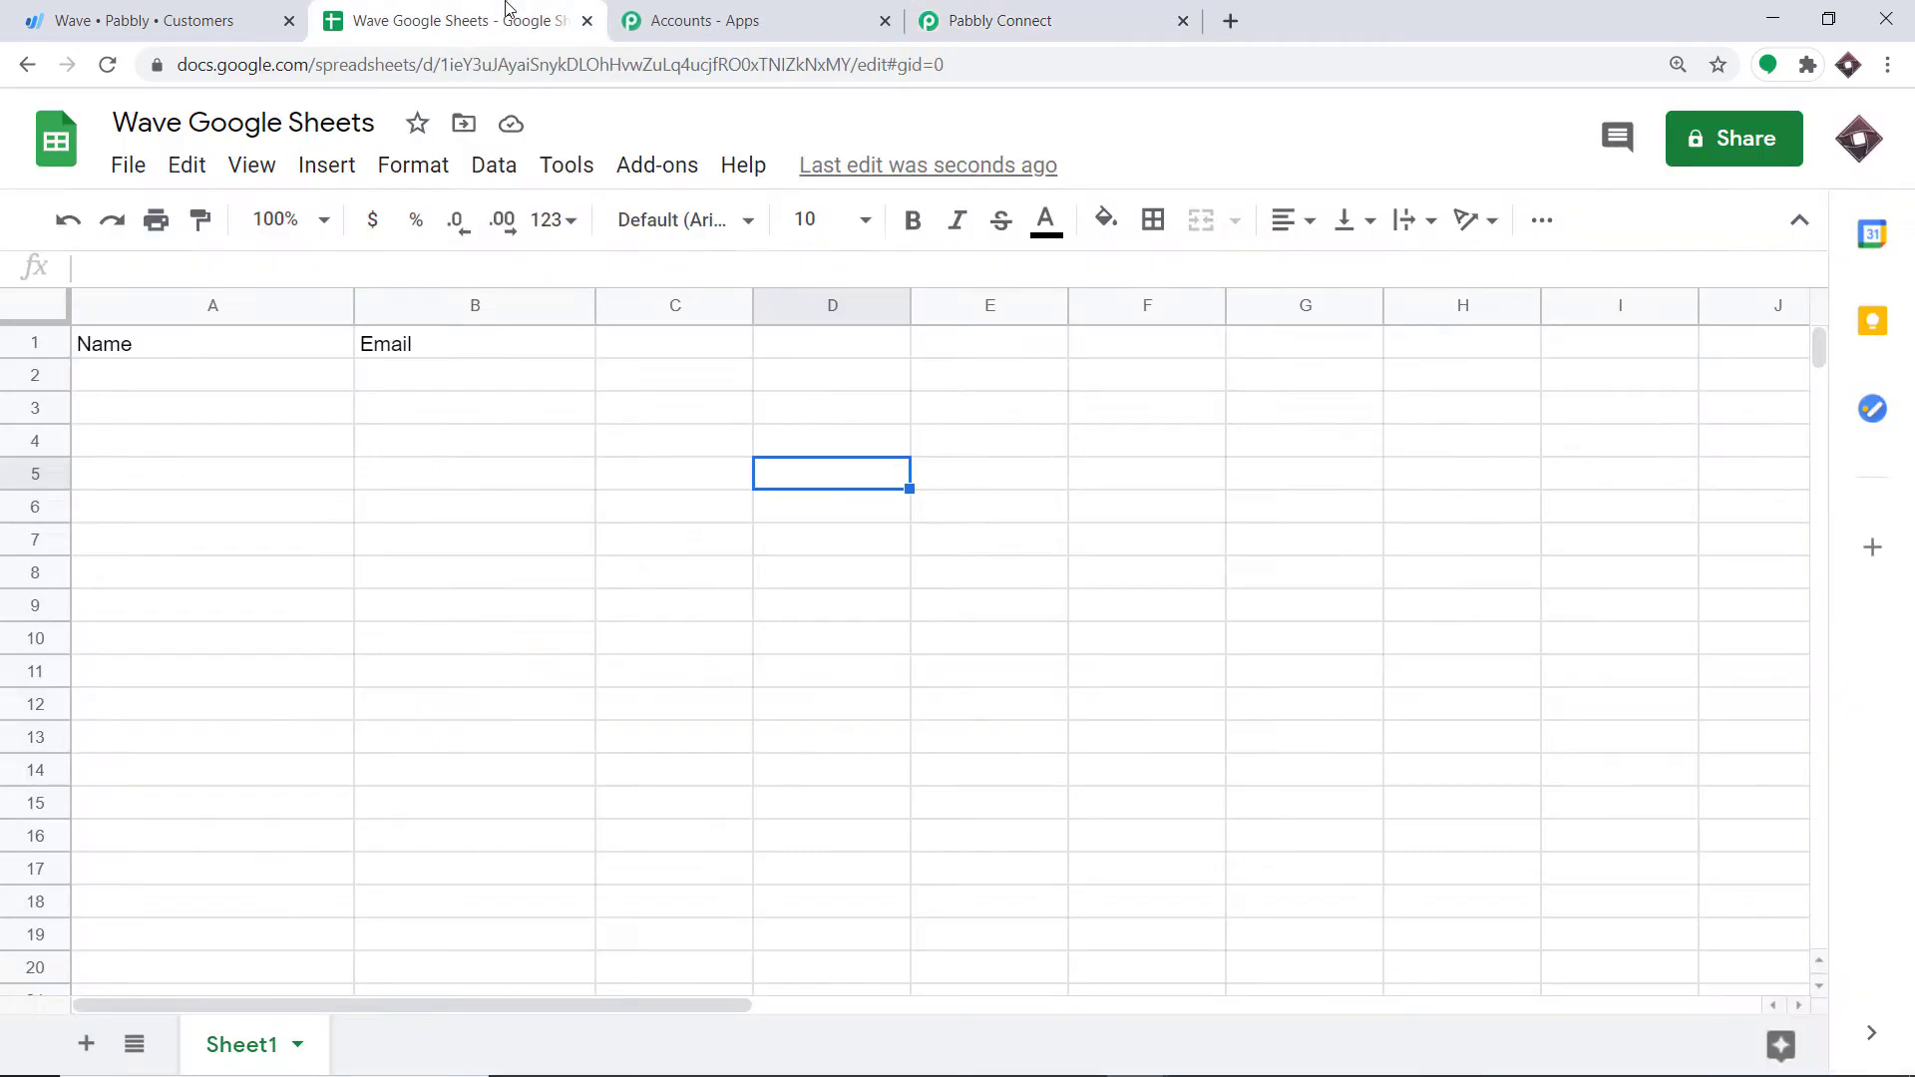
pyautogui.click(516, 494)
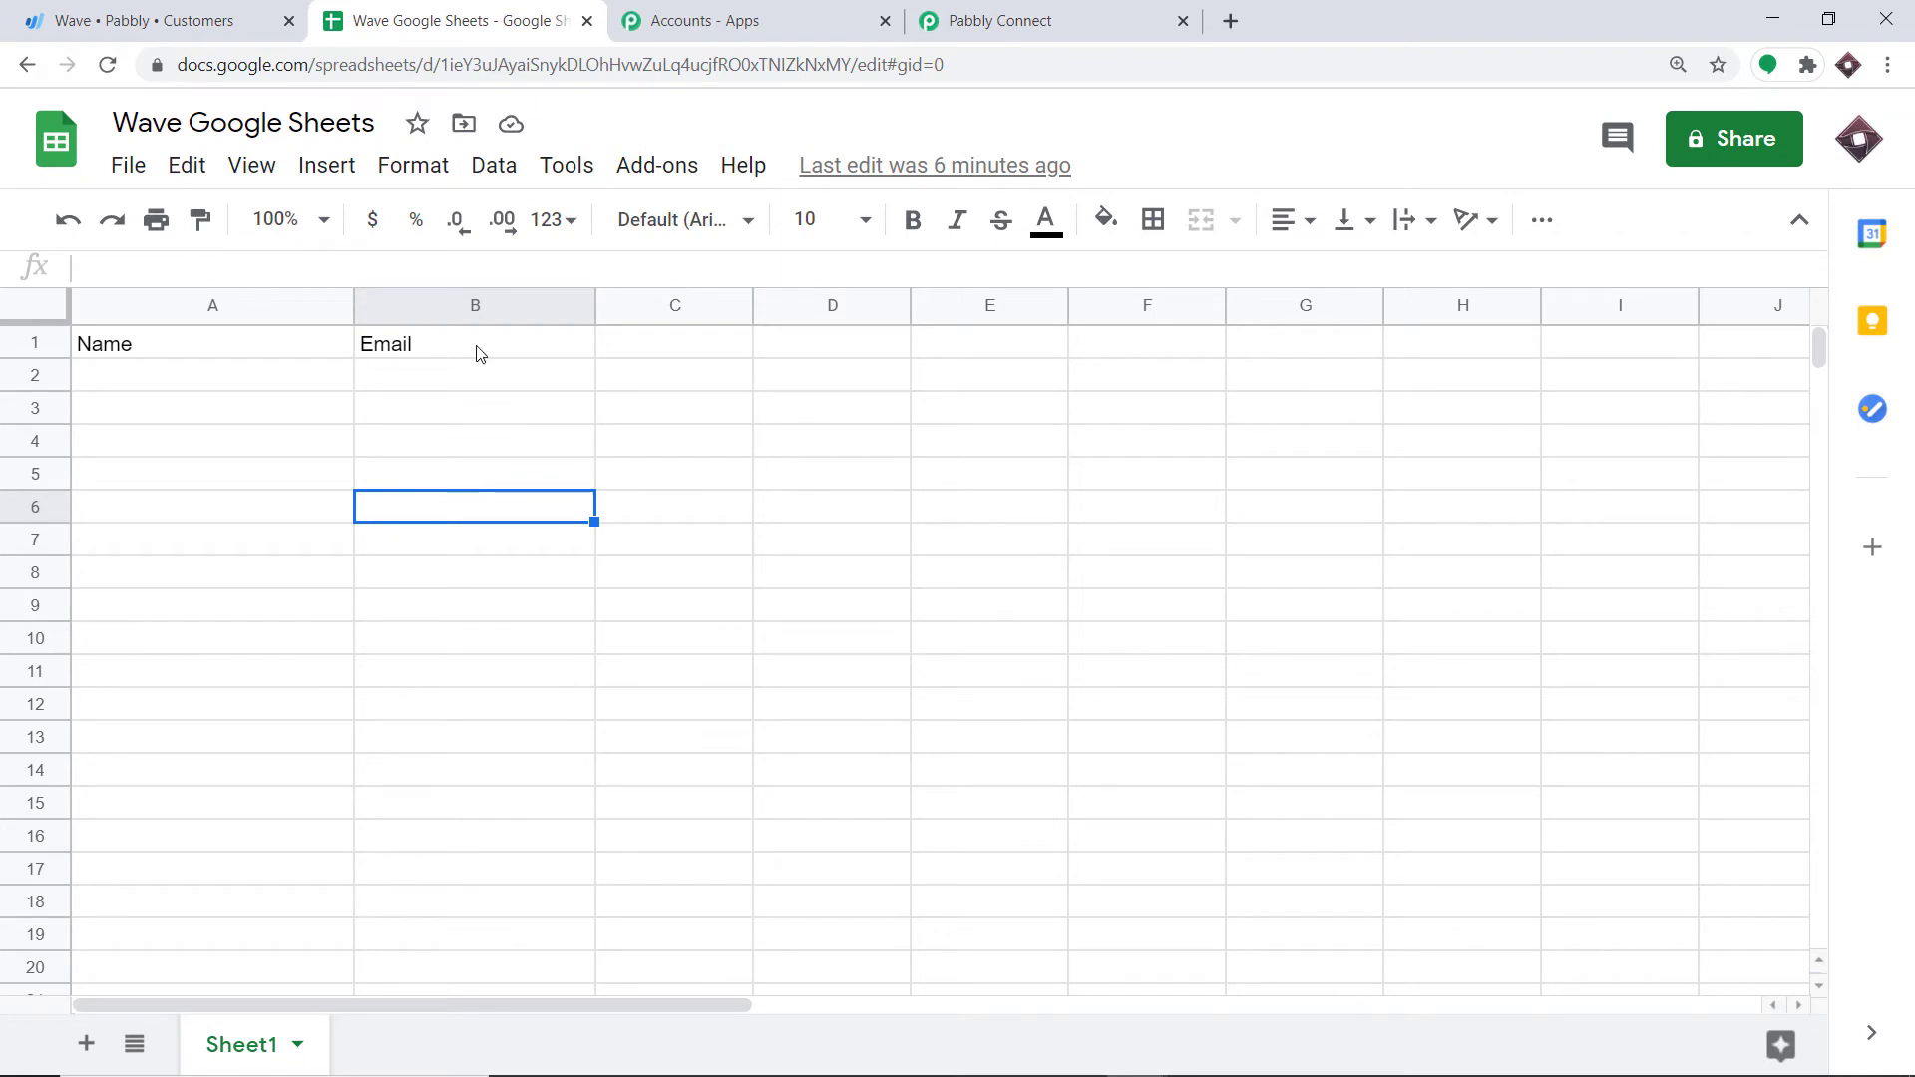
pyautogui.click(998, 20)
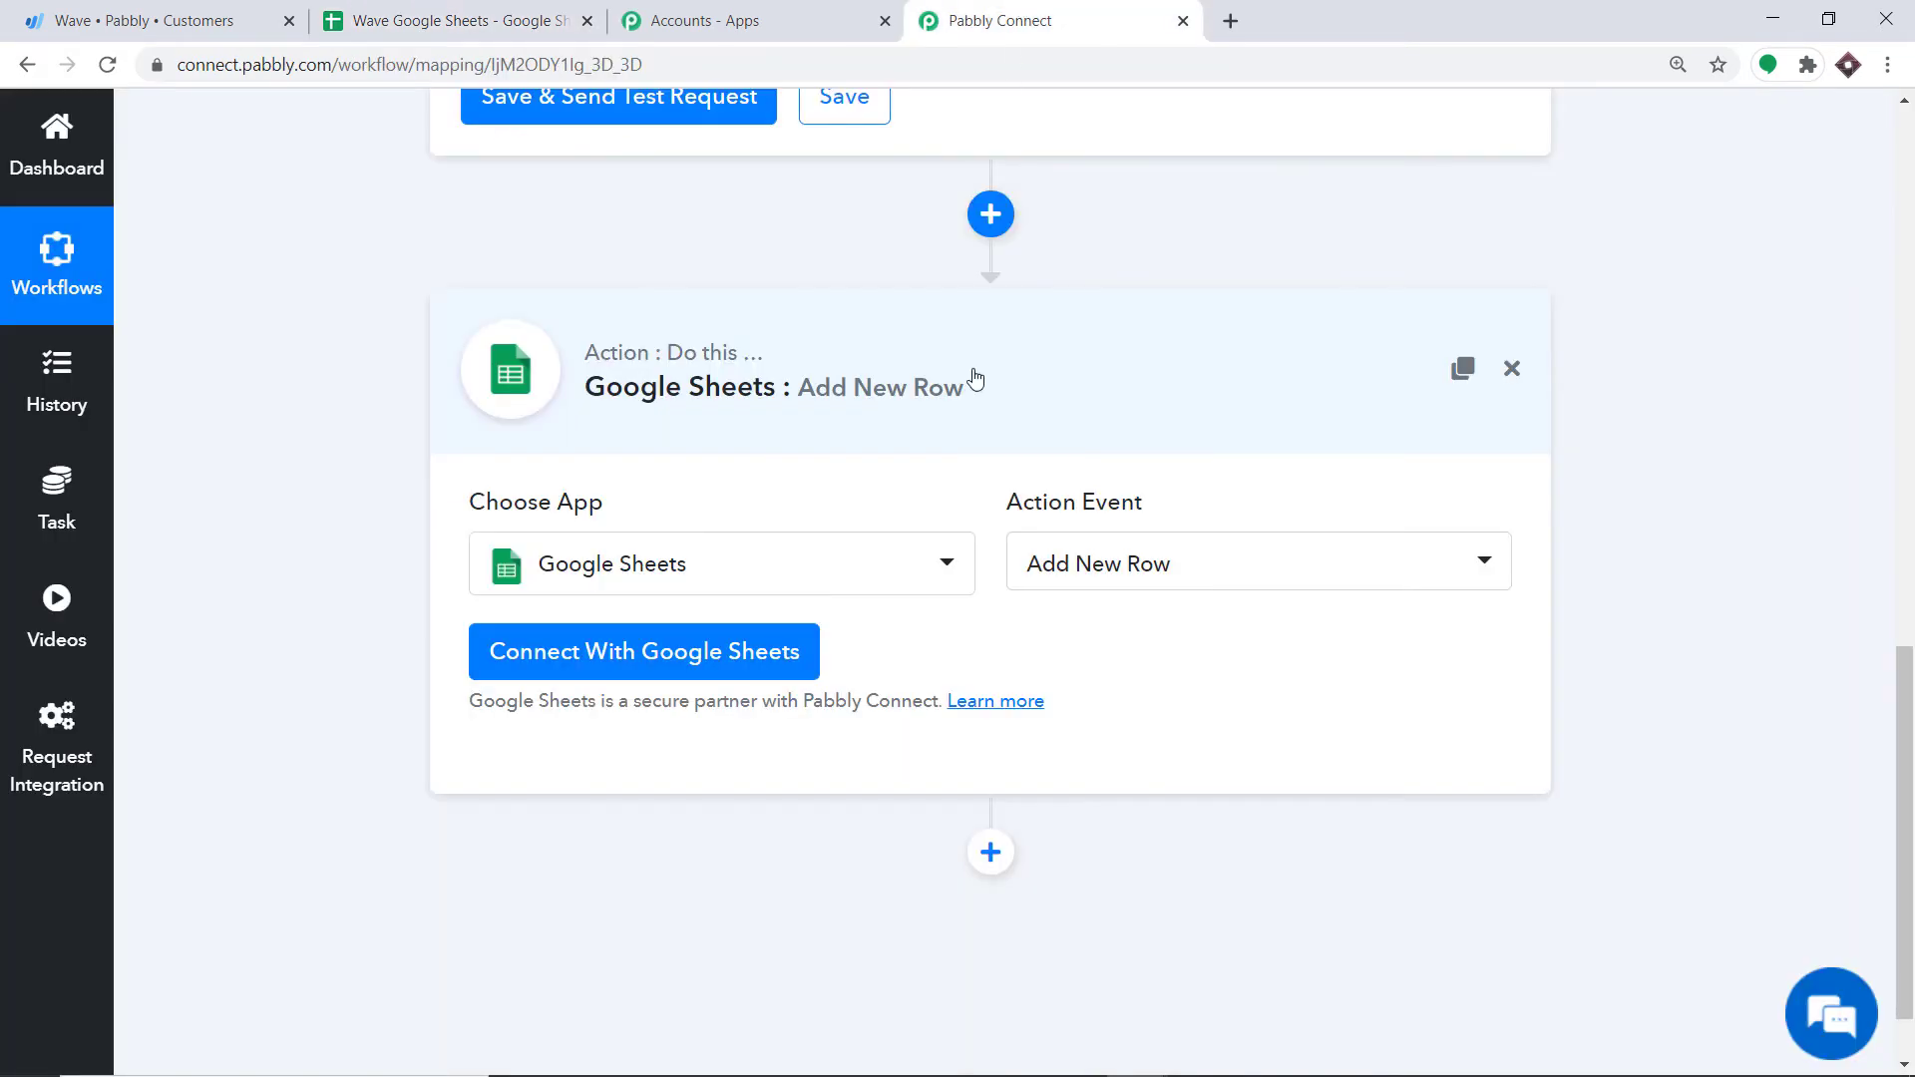
pyautogui.click(487, 18)
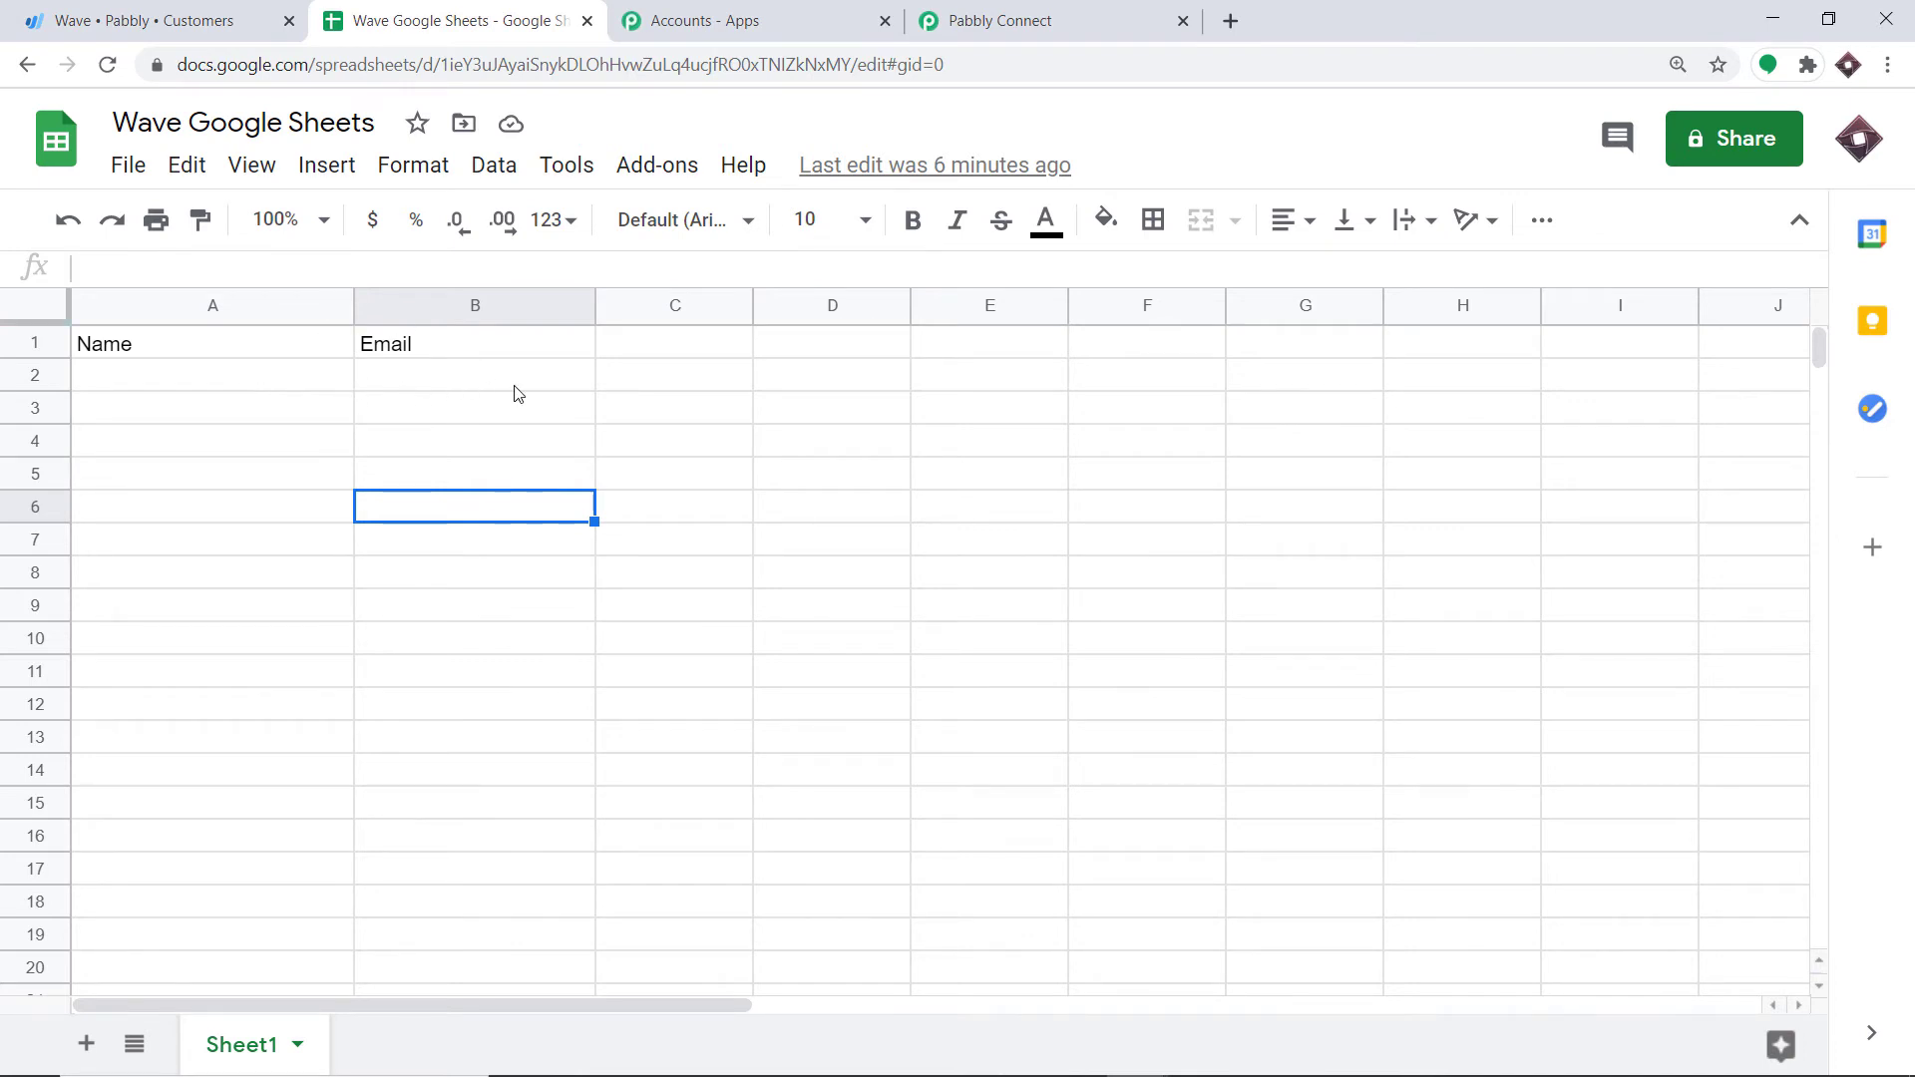
# Step: Sign in with a Google account and allow Pabbly Connect access to Google Sheets
pyautogui.click(1059, 18)
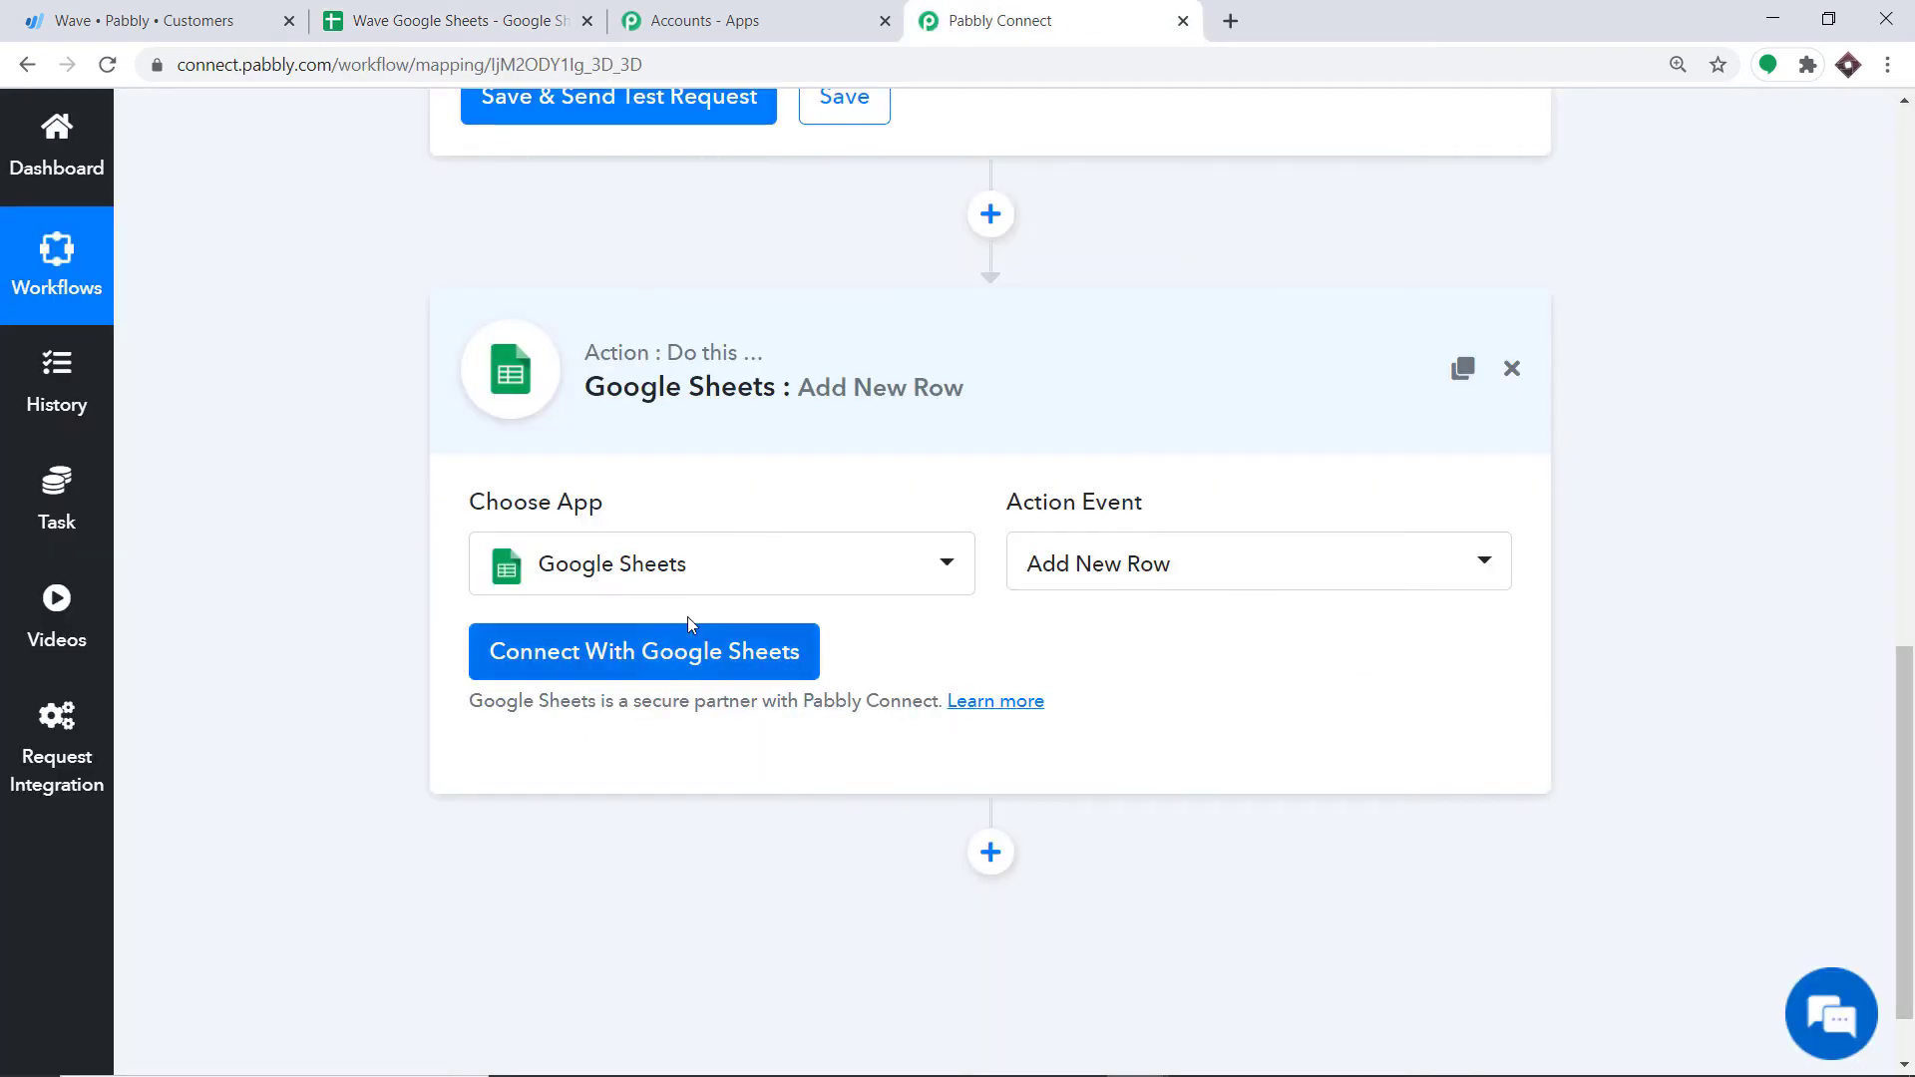
pyautogui.click(656, 653)
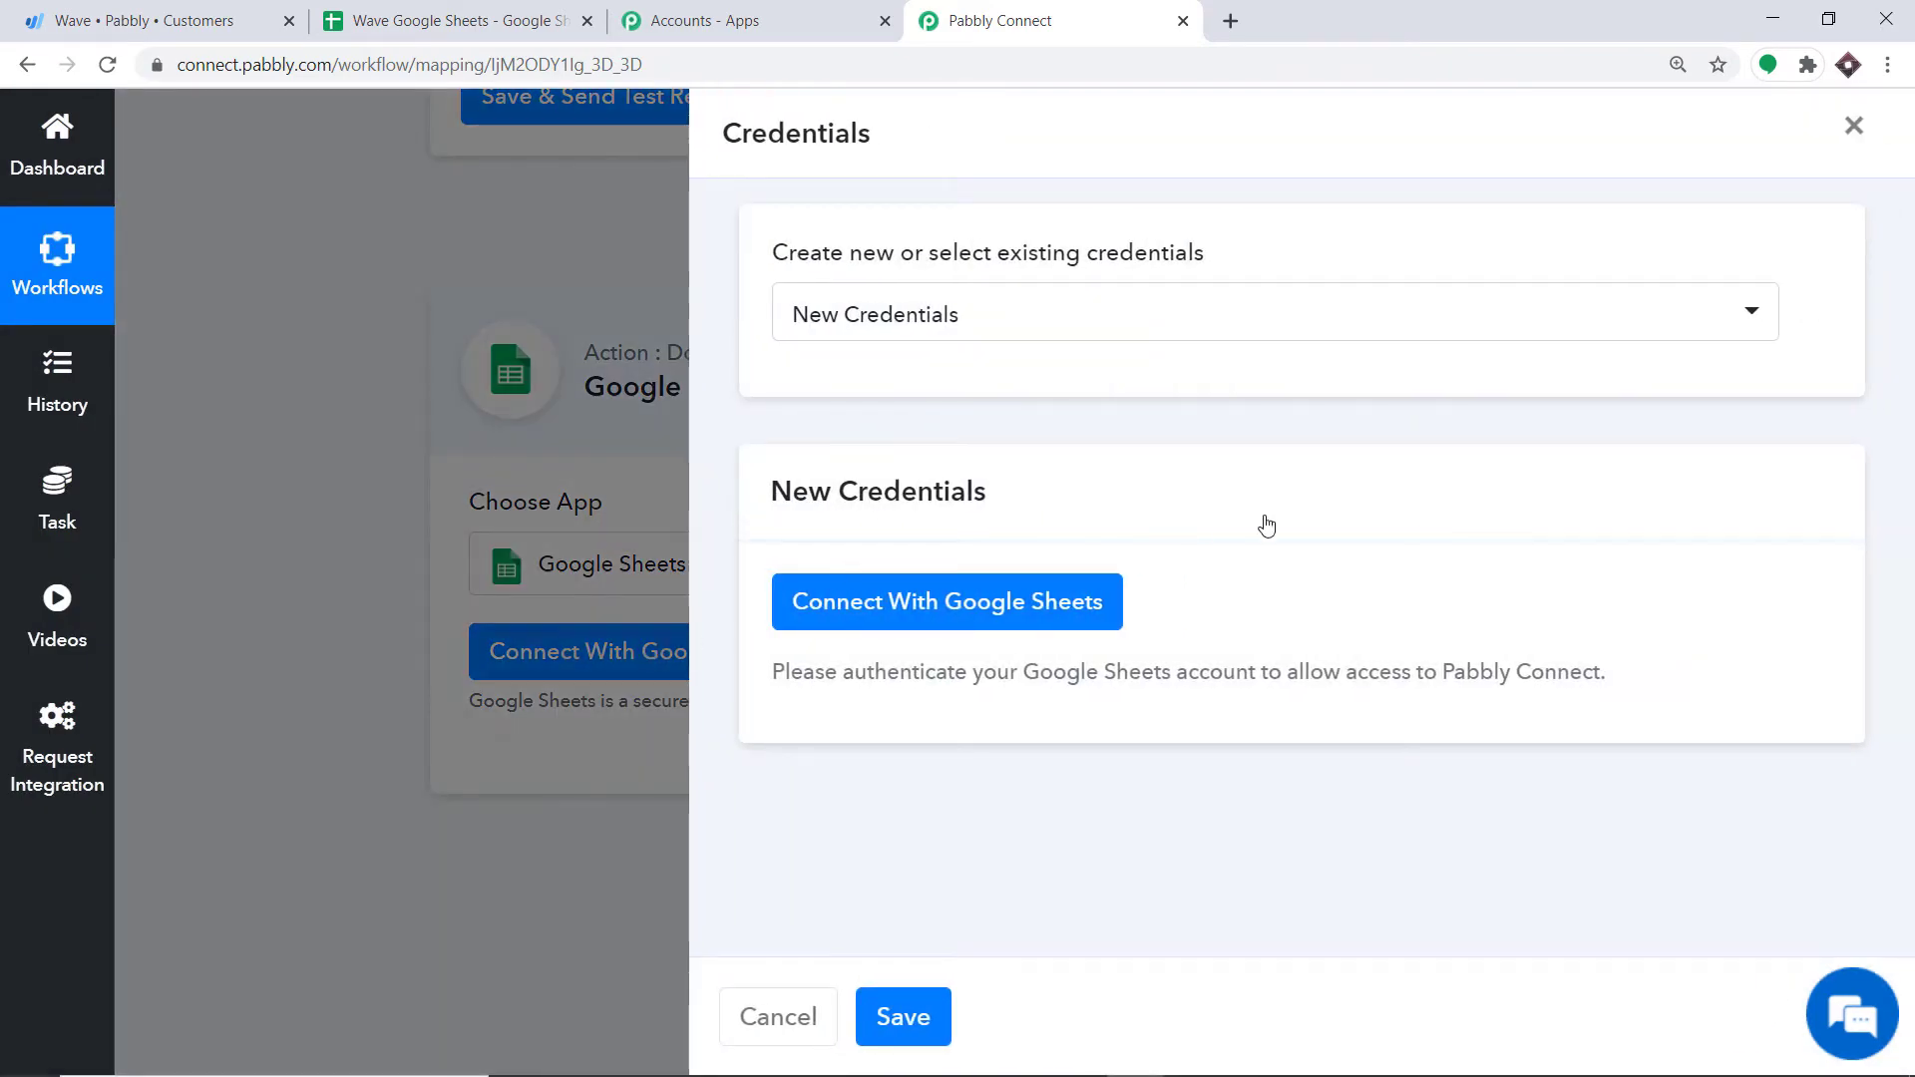
pyautogui.click(904, 622)
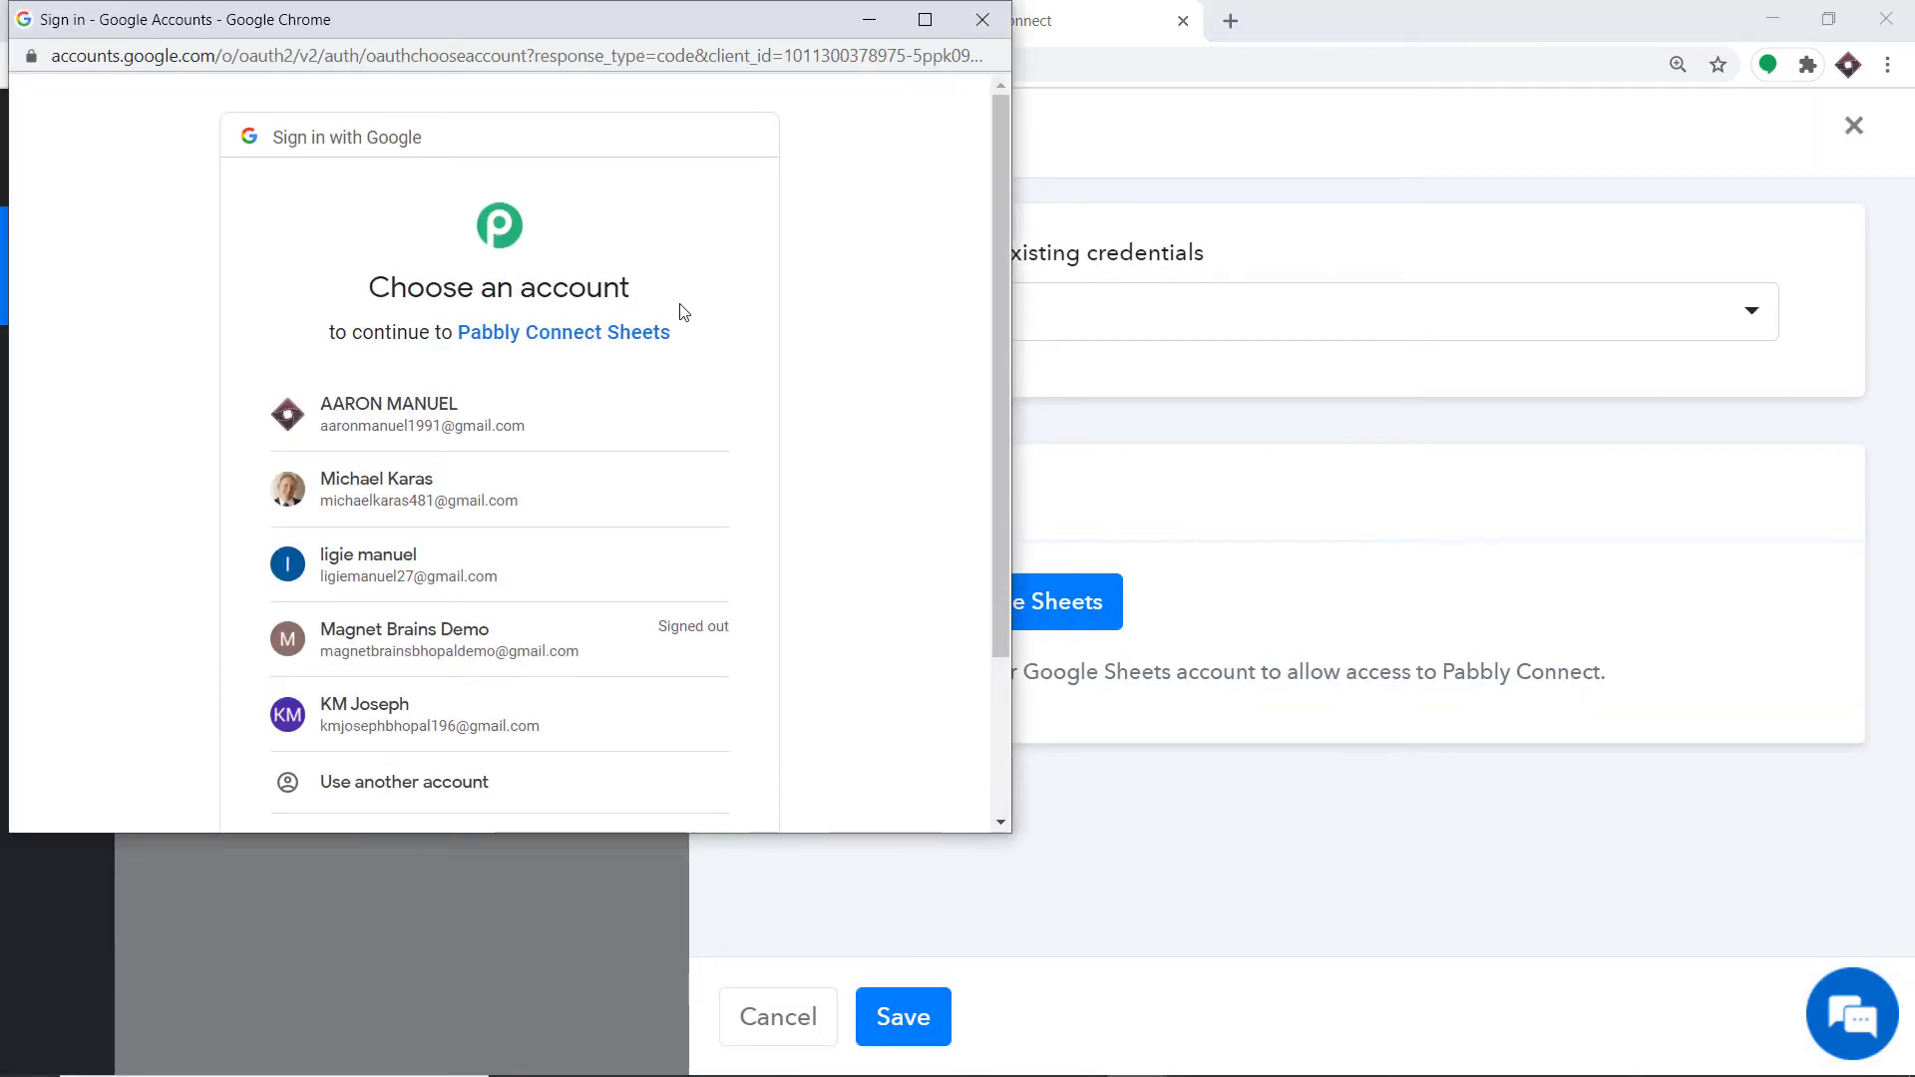
pyautogui.moveTo(520, 30); pyautogui.dragTo(1423, 179)
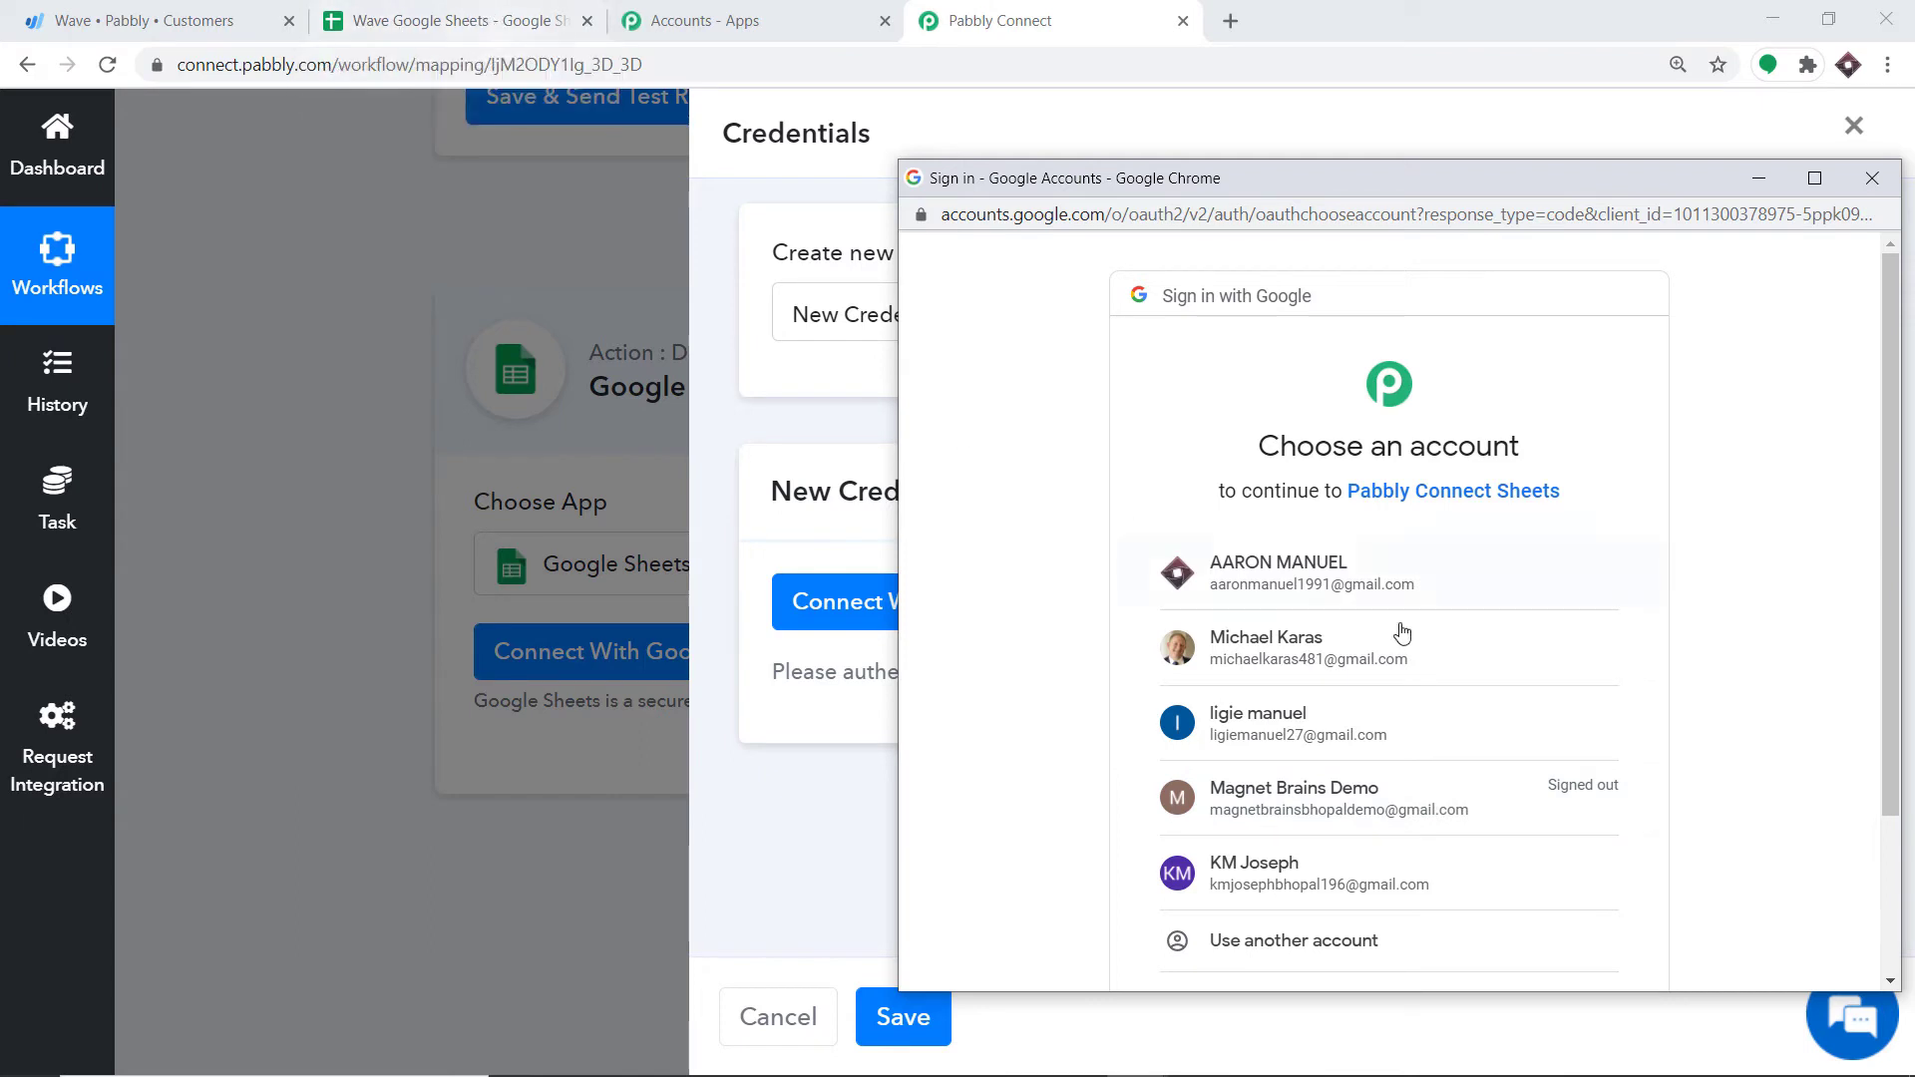
pyautogui.click(1232, 571)
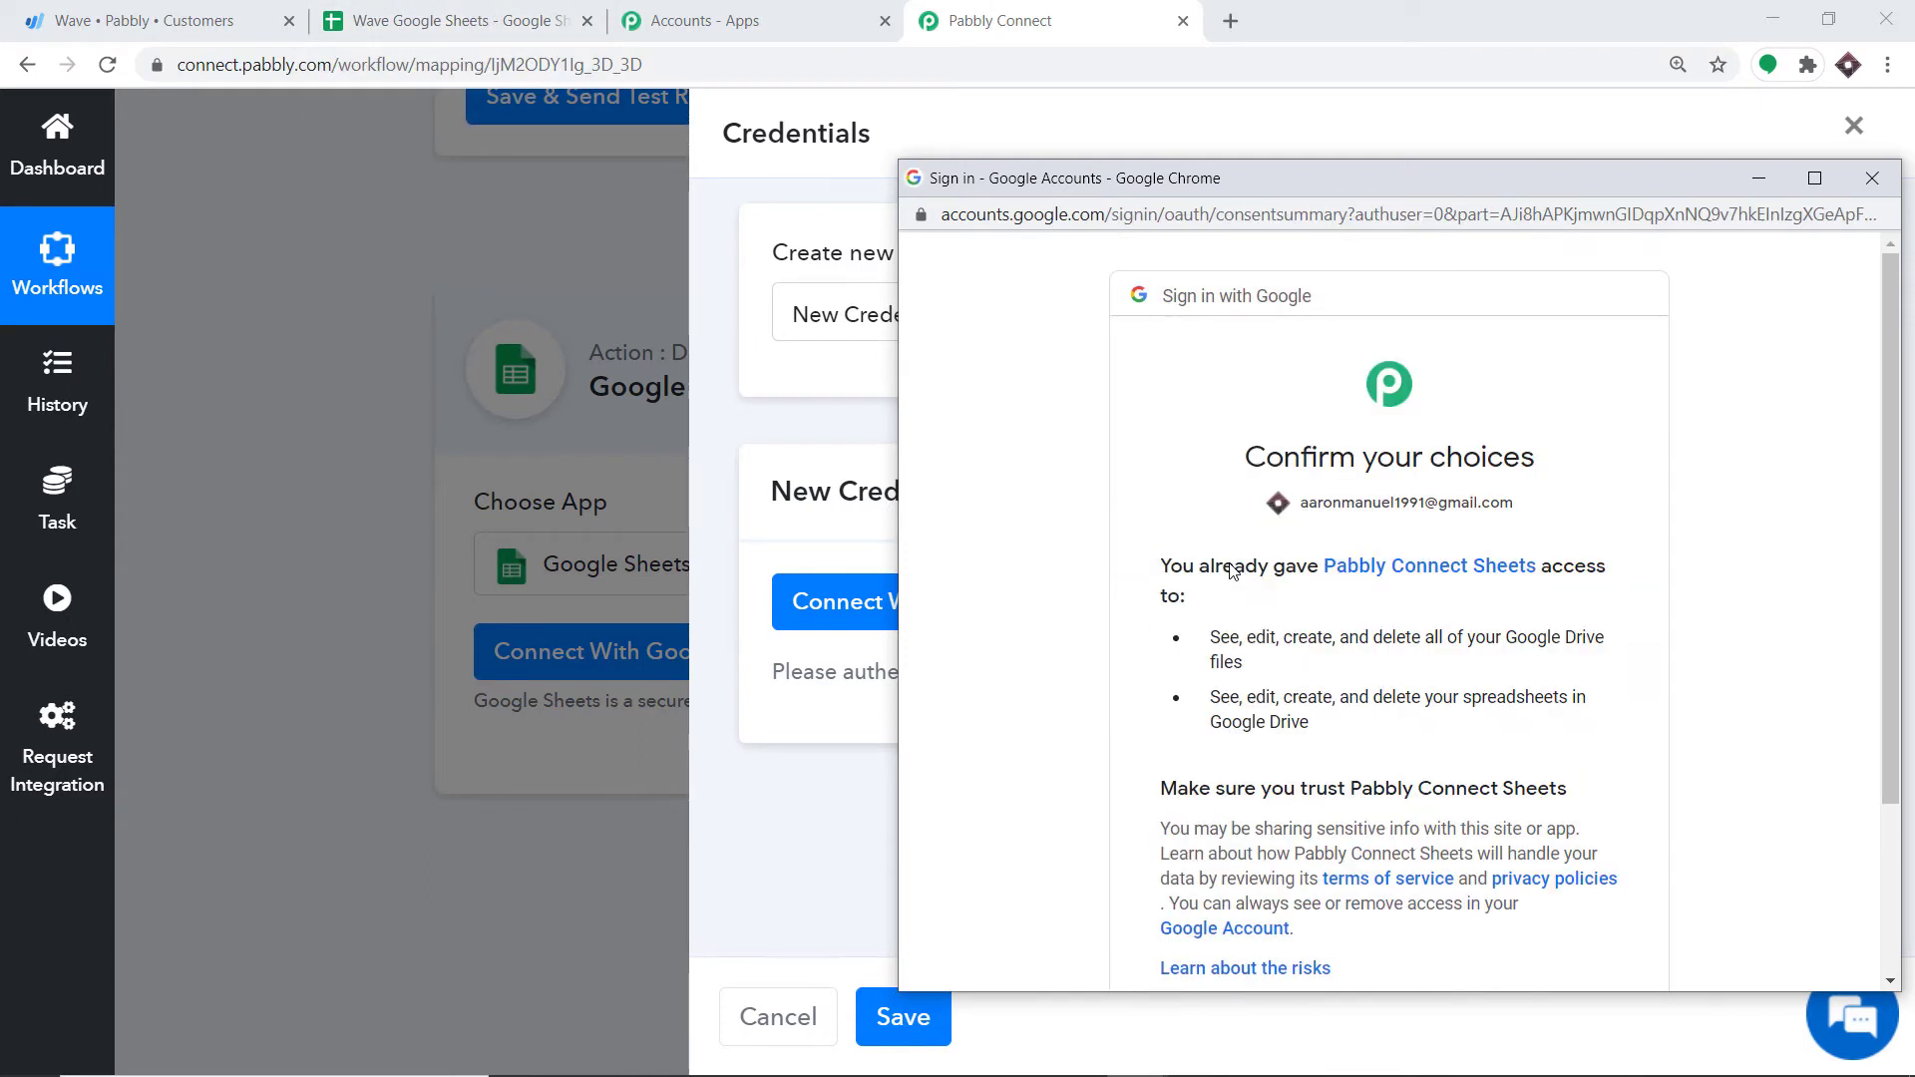
pyautogui.scroll(-1, 1357, 493)
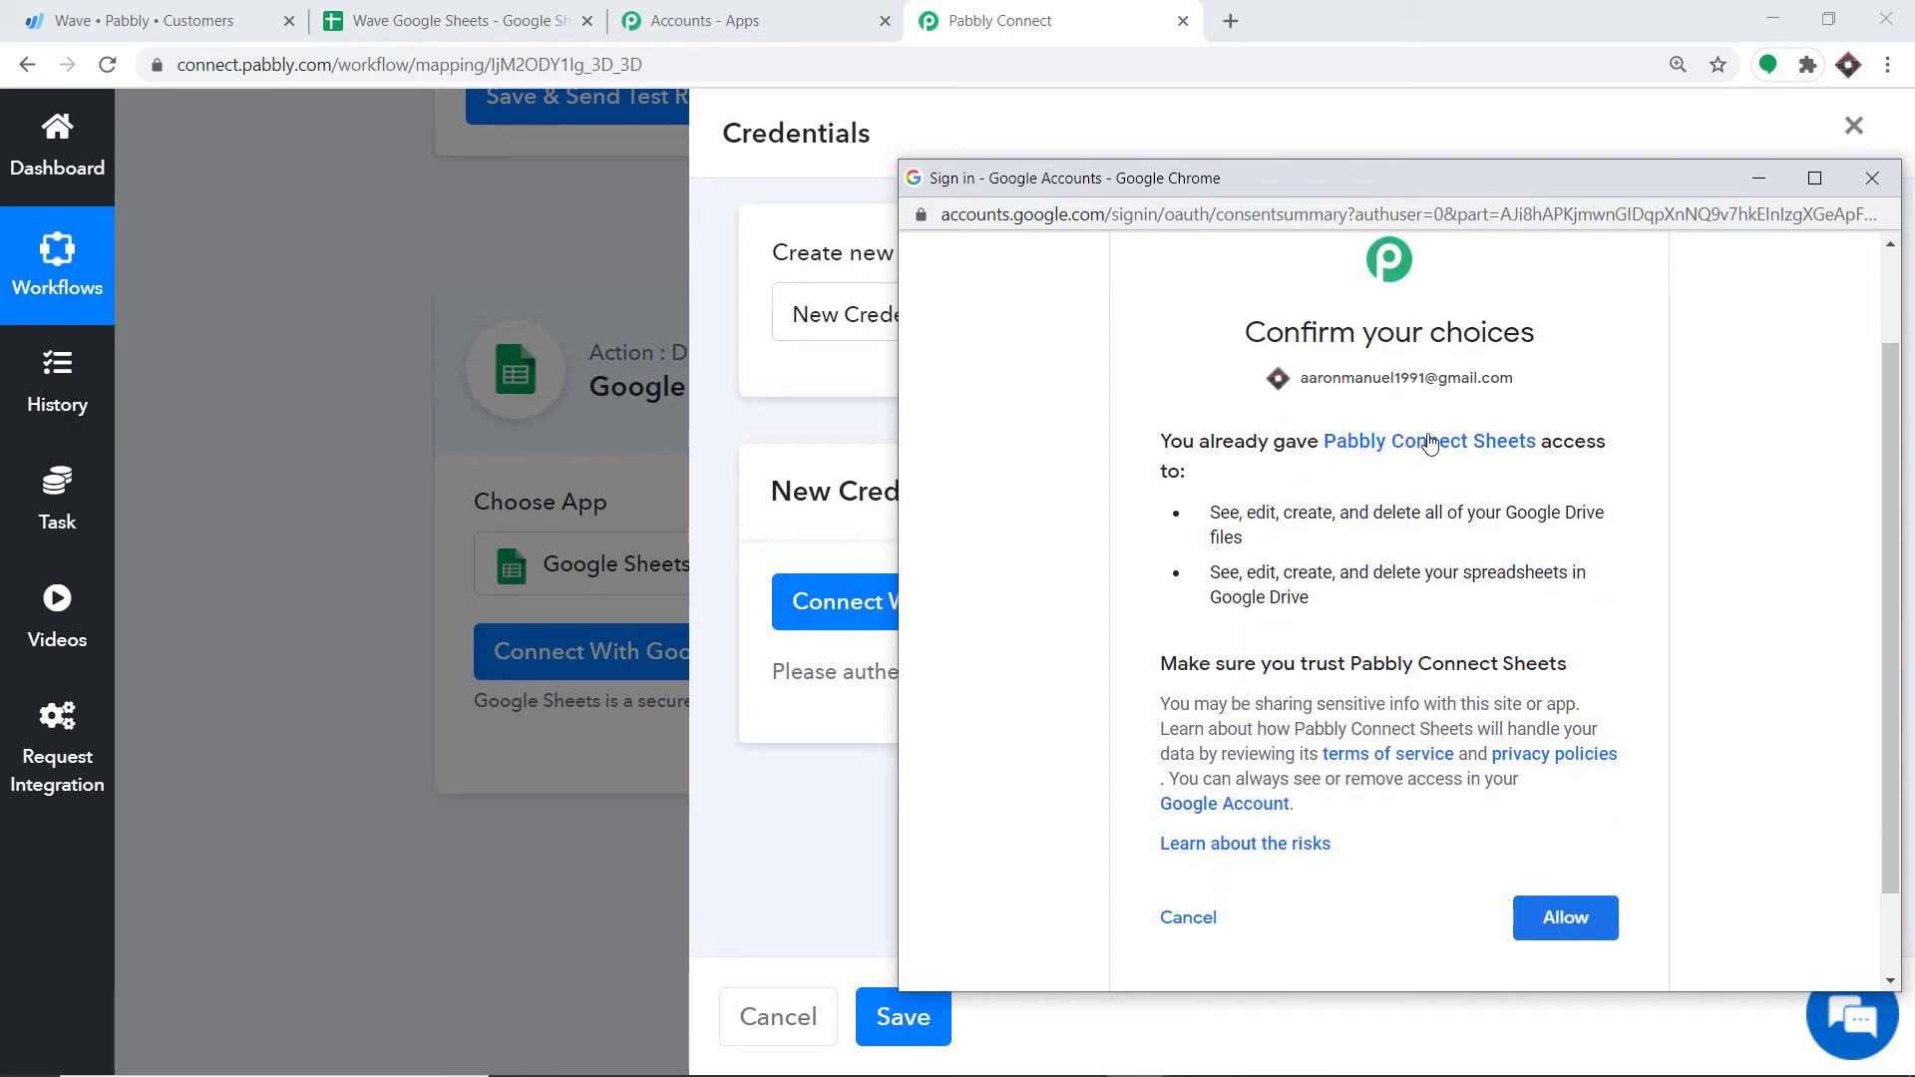
pyautogui.click(1573, 920)
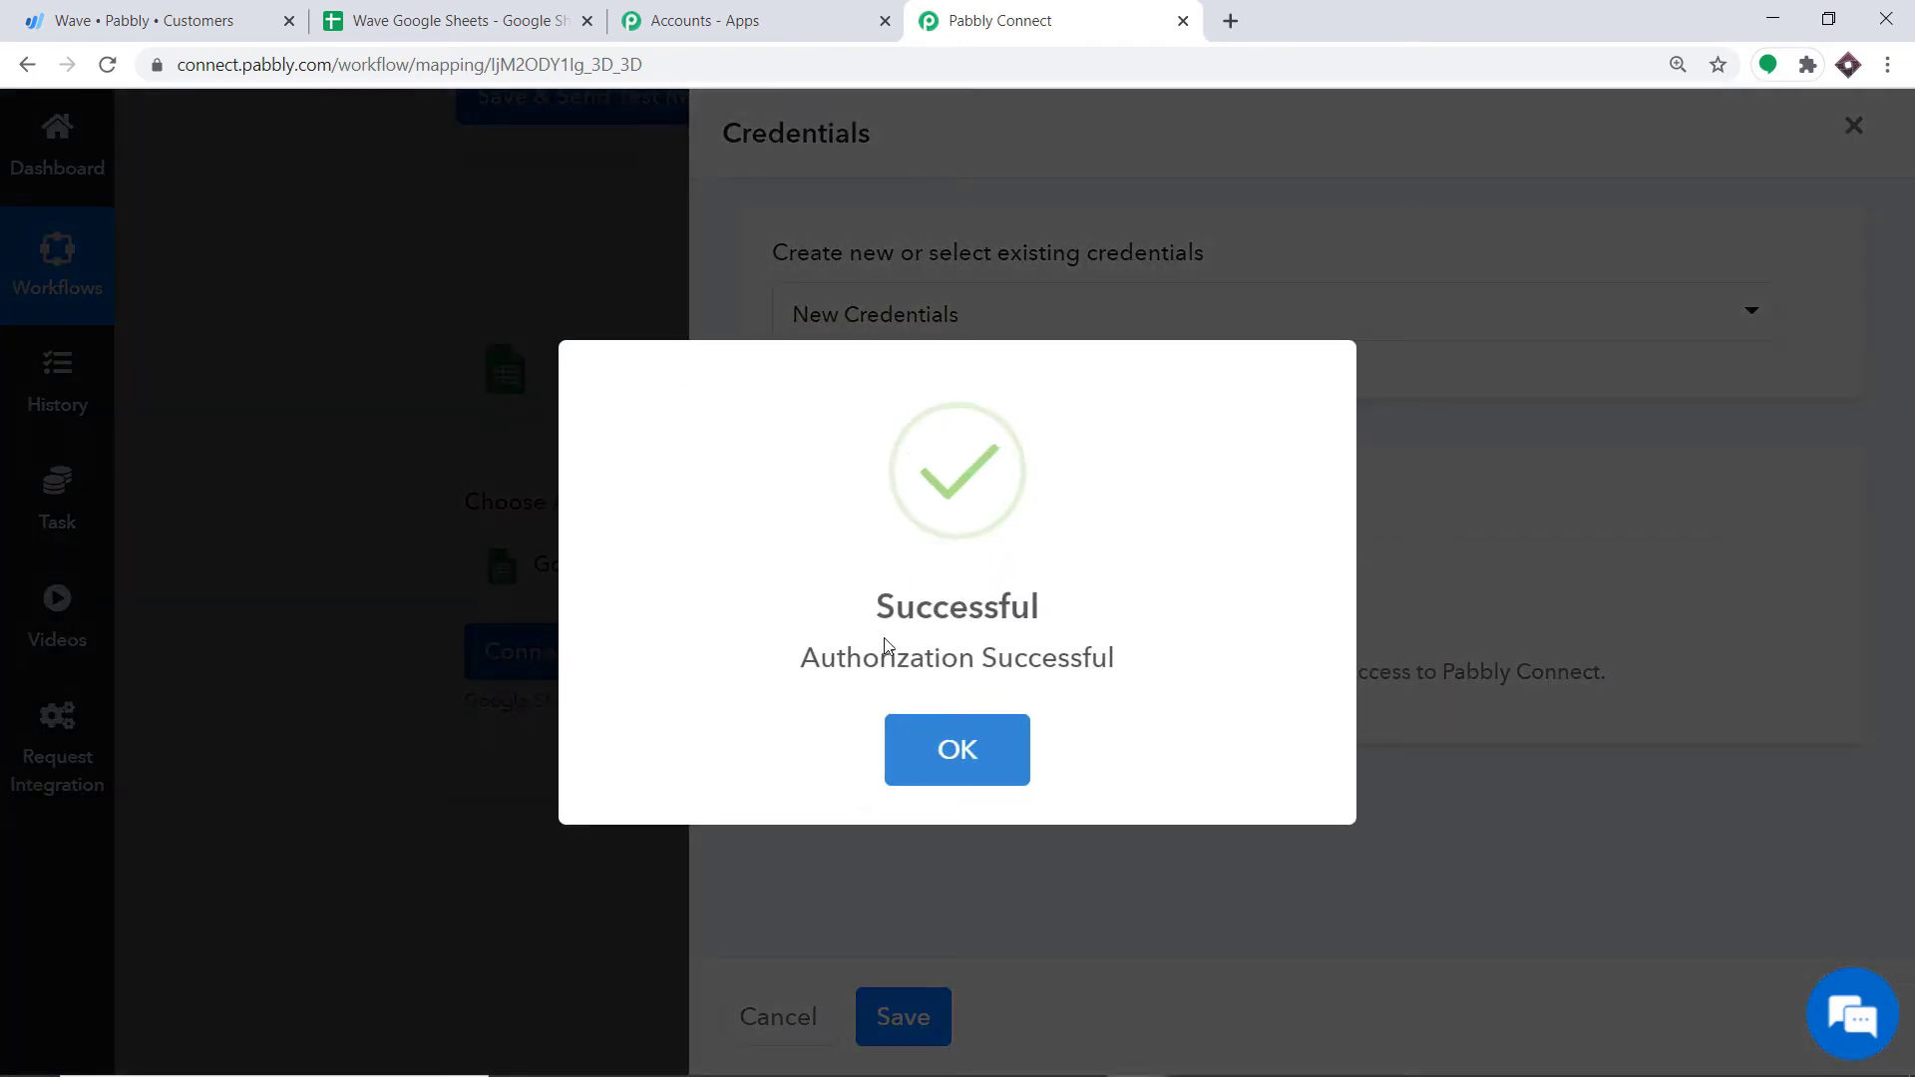
# Step: Select the Wave Google Sheets spreadsheet so Sheet1 loads with Name and Email fields
pyautogui.click(974, 754)
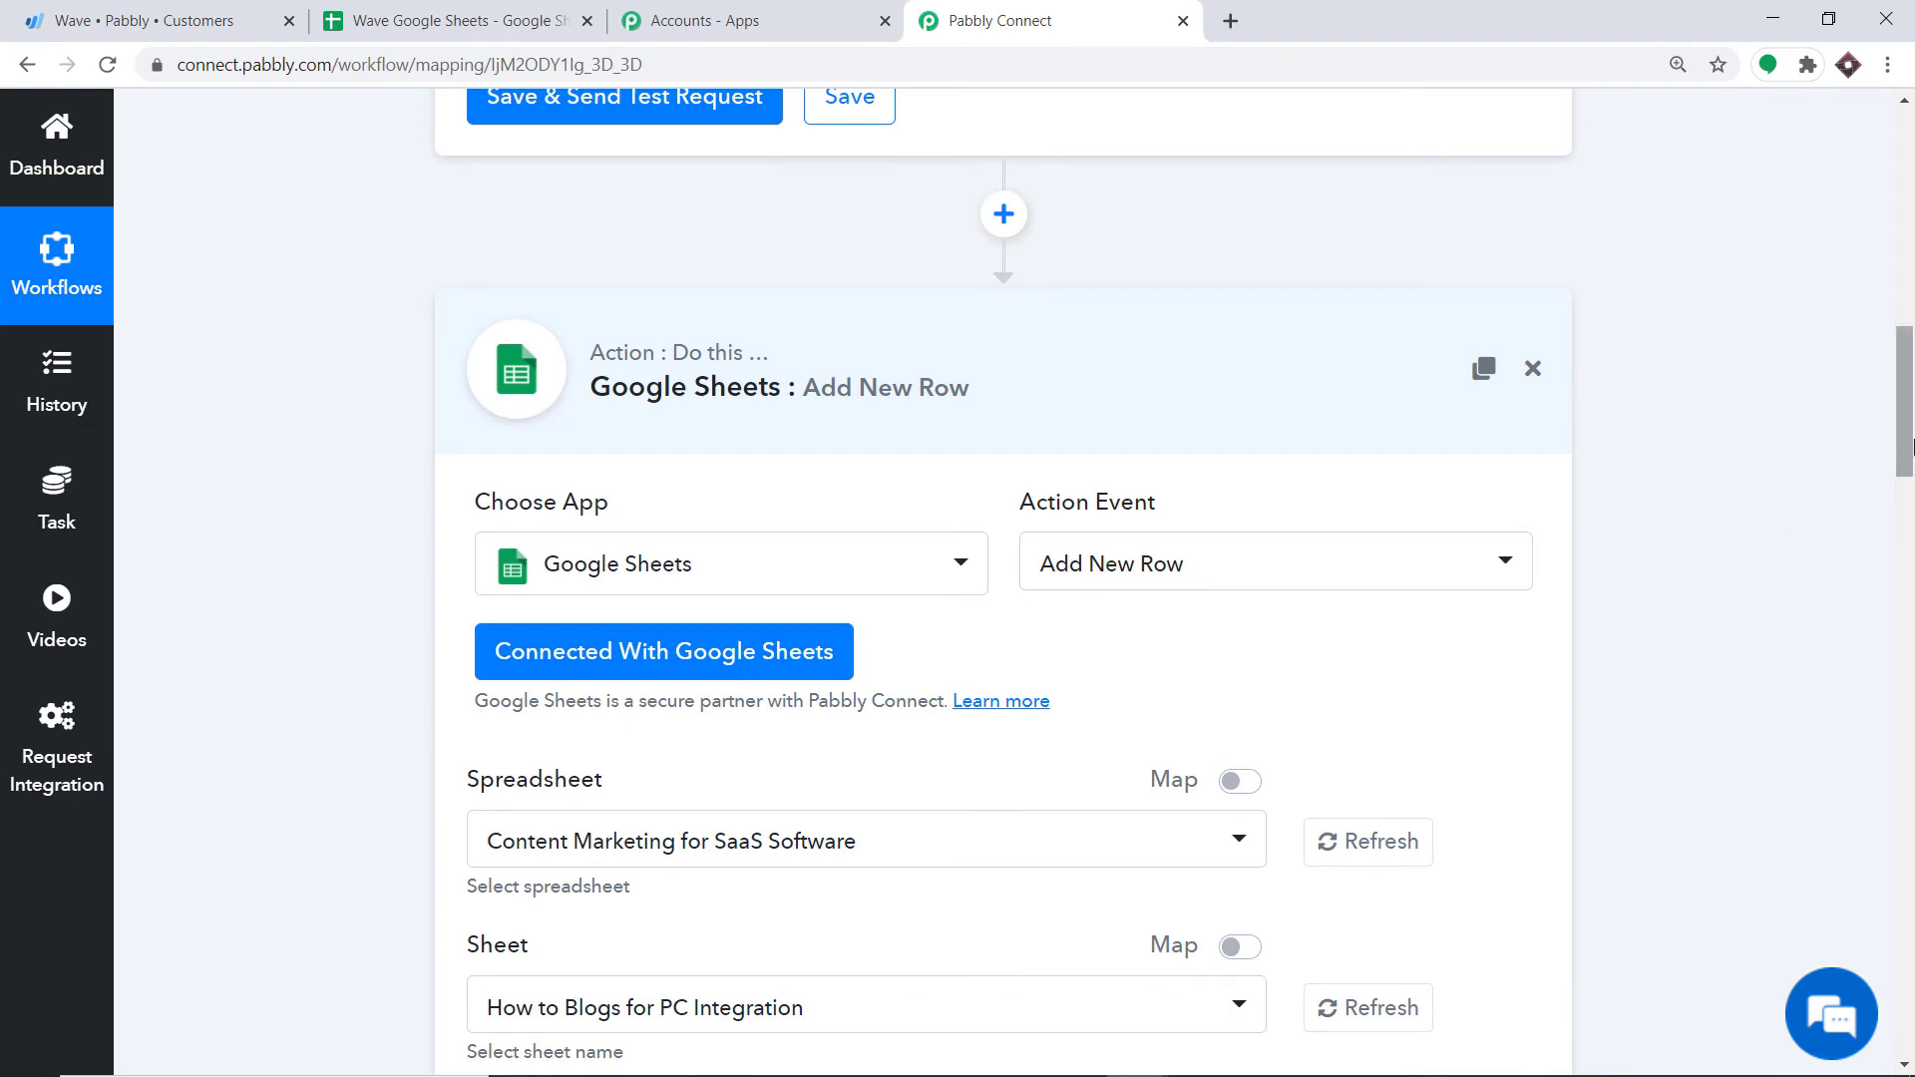
pyautogui.moveTo(1907, 454); pyautogui.dragTo(1908, 539)
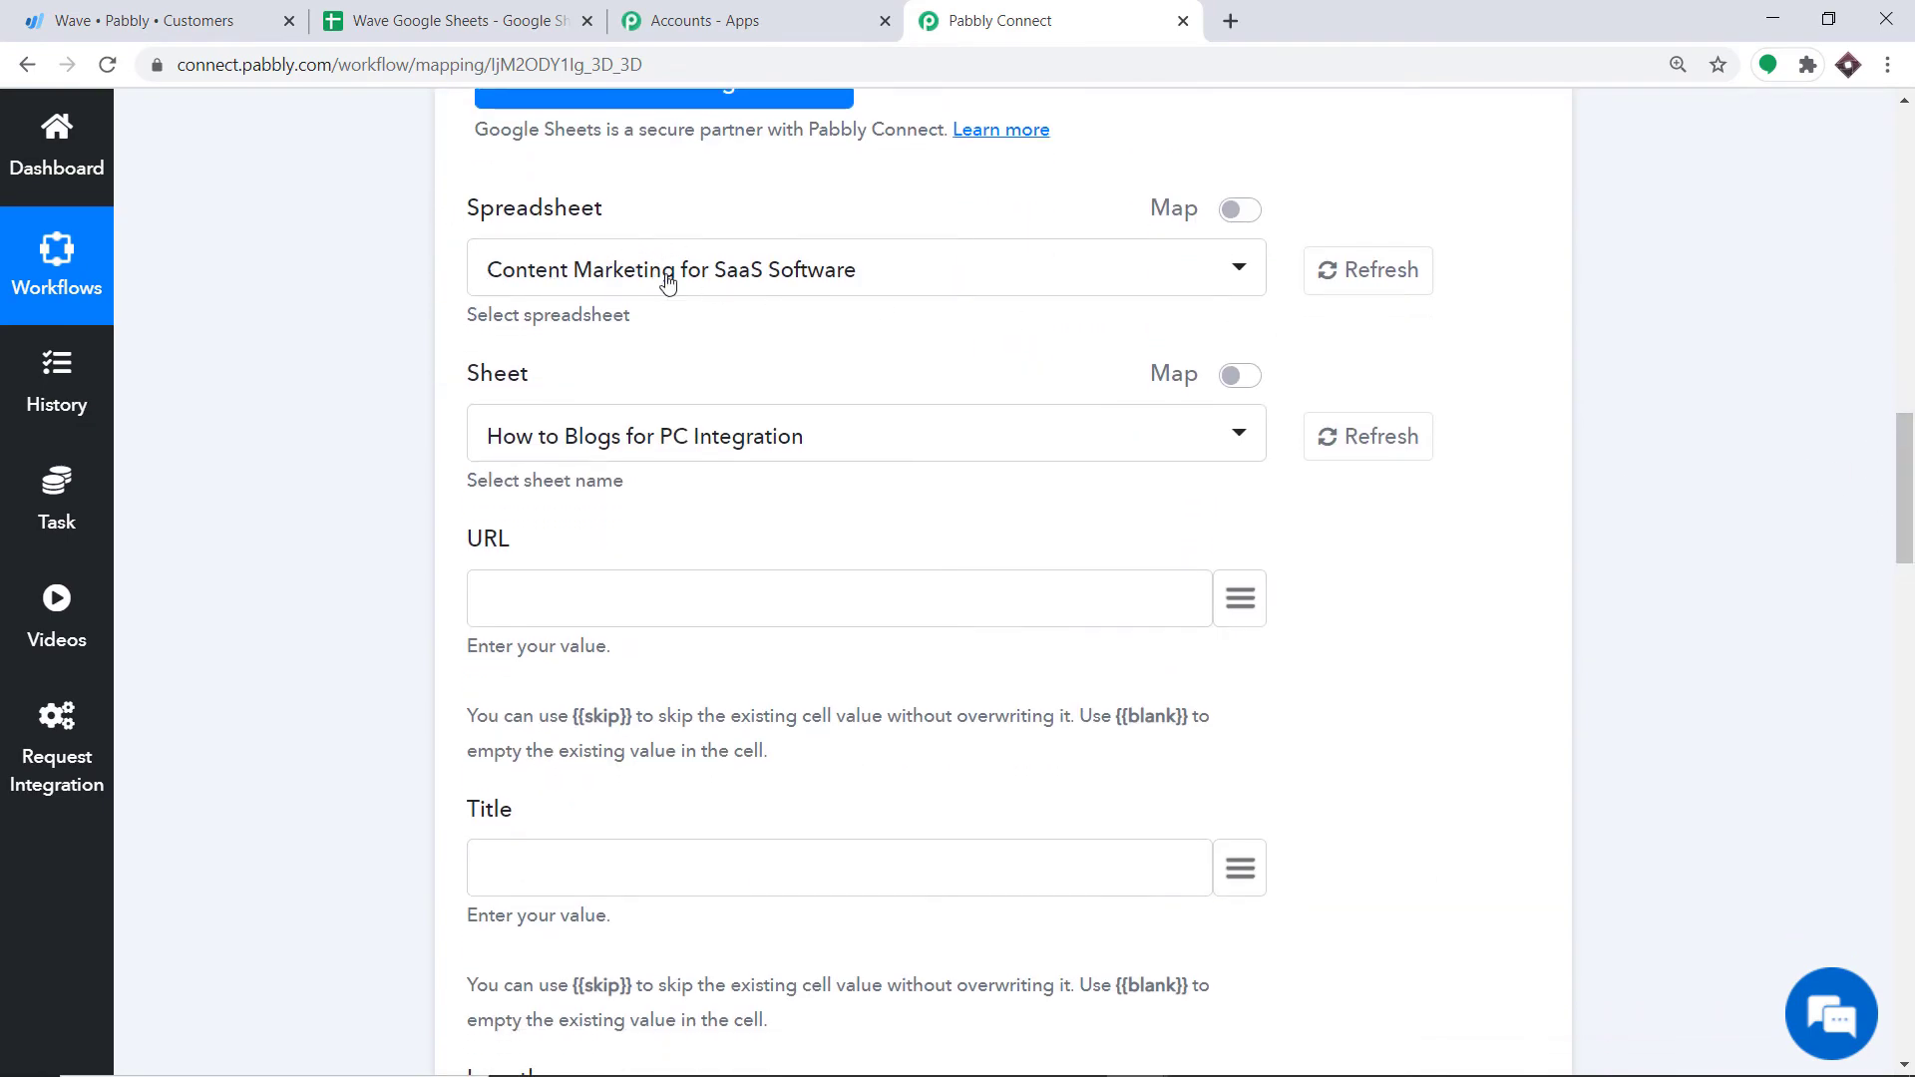
pyautogui.click(726, 289)
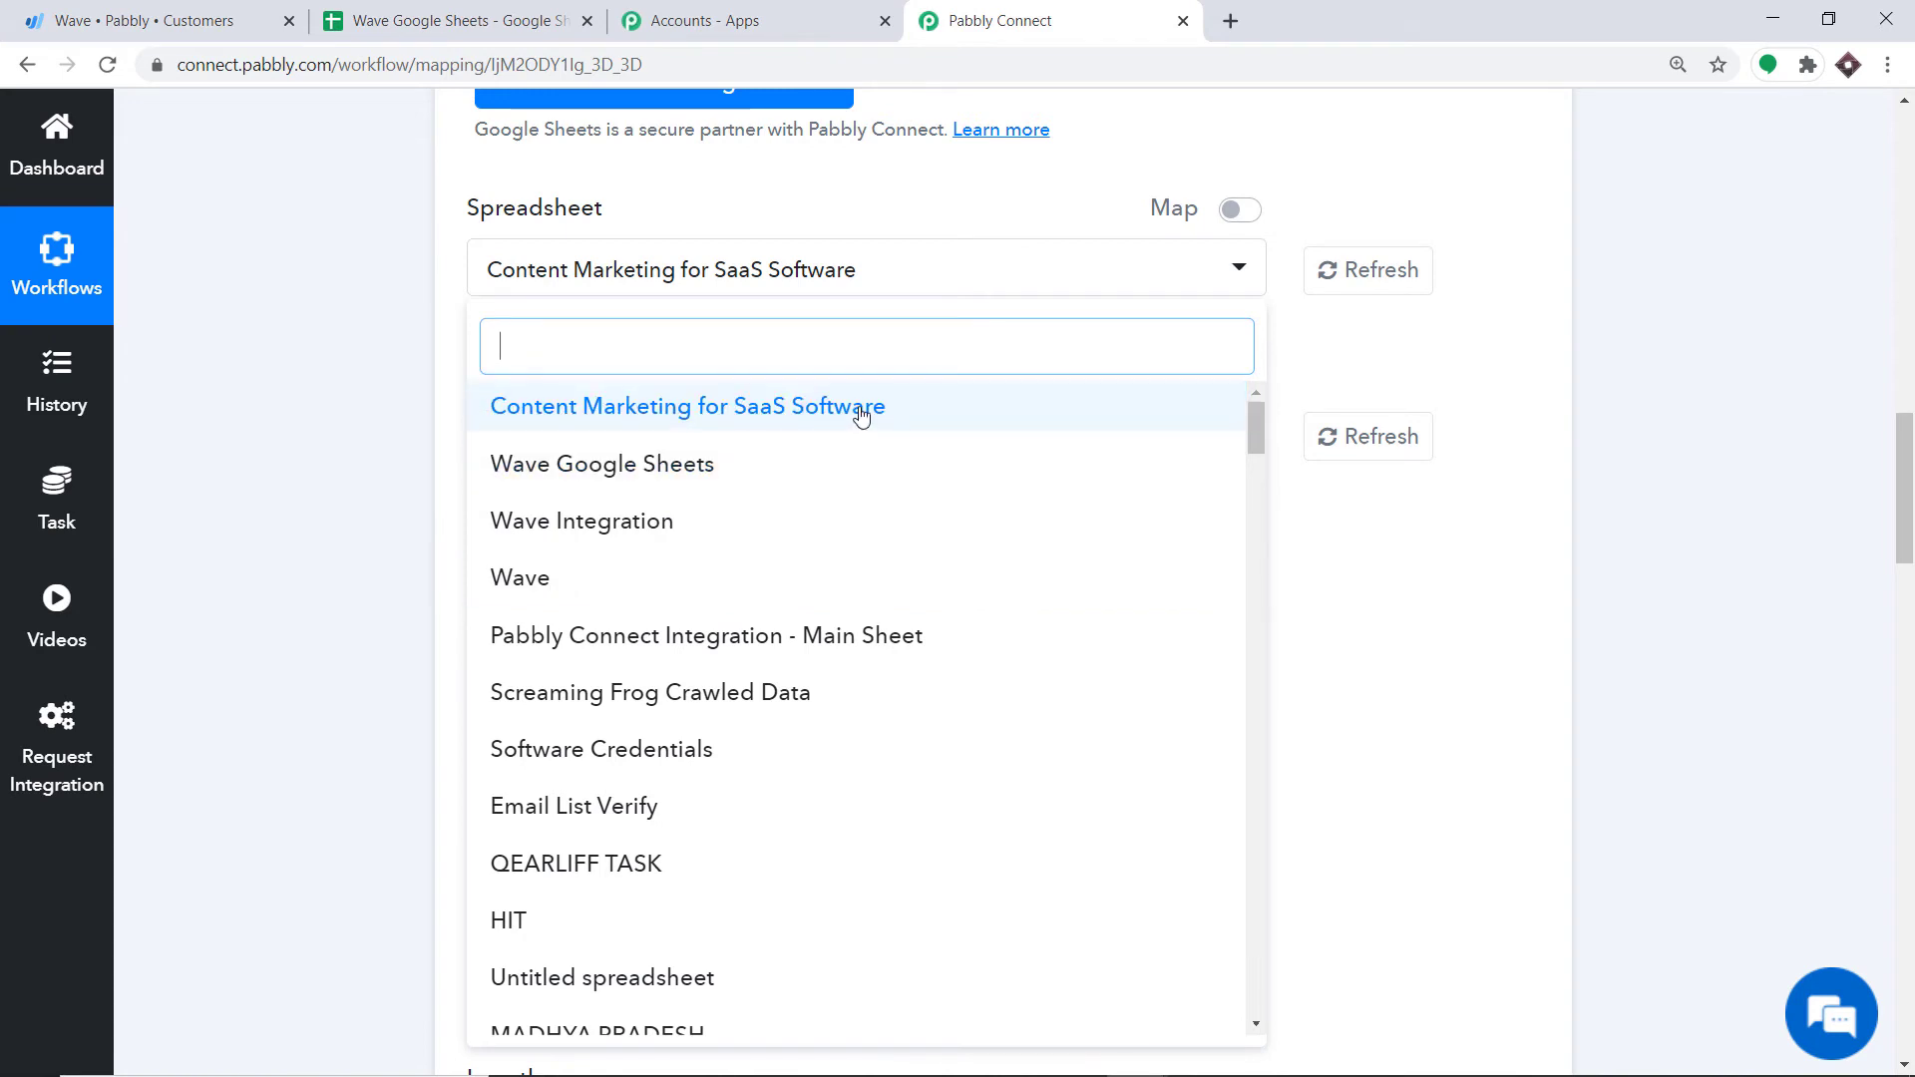
pyautogui.click(587, 464)
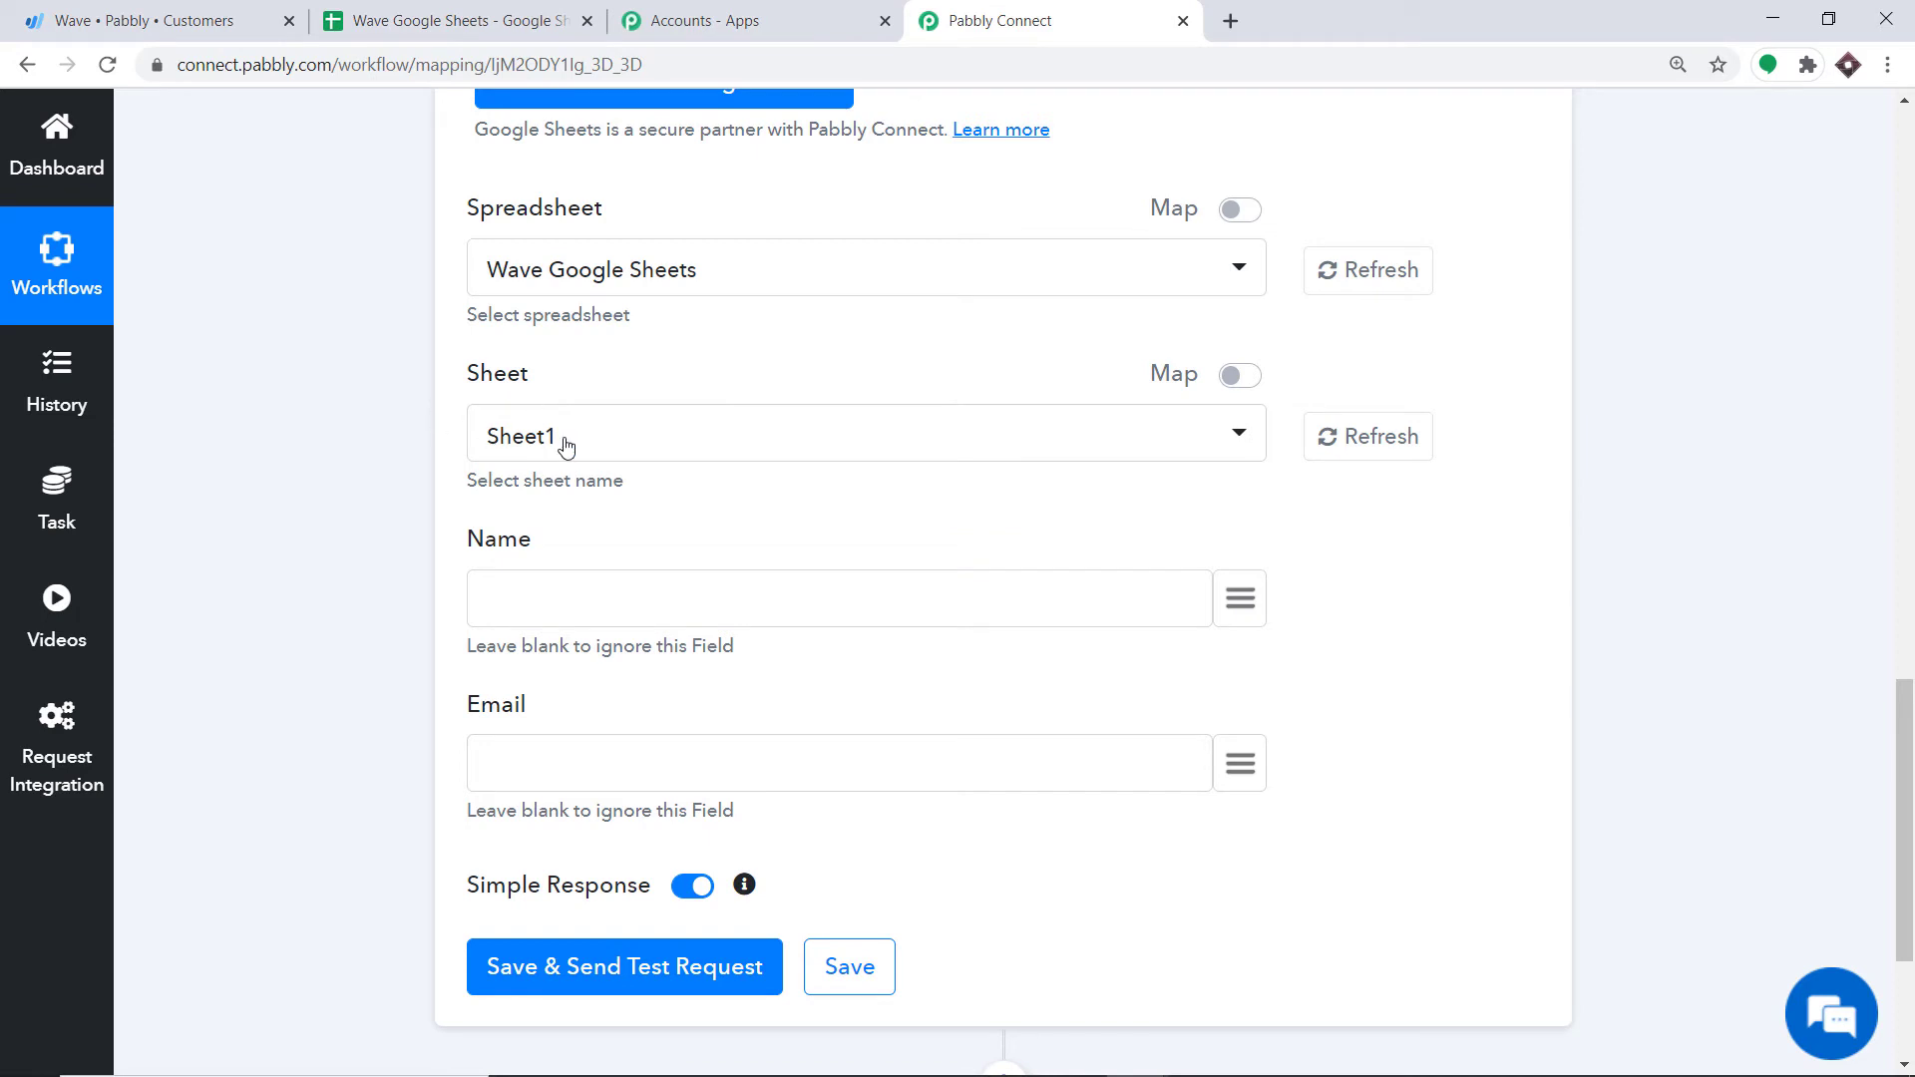
pyautogui.click(469, 20)
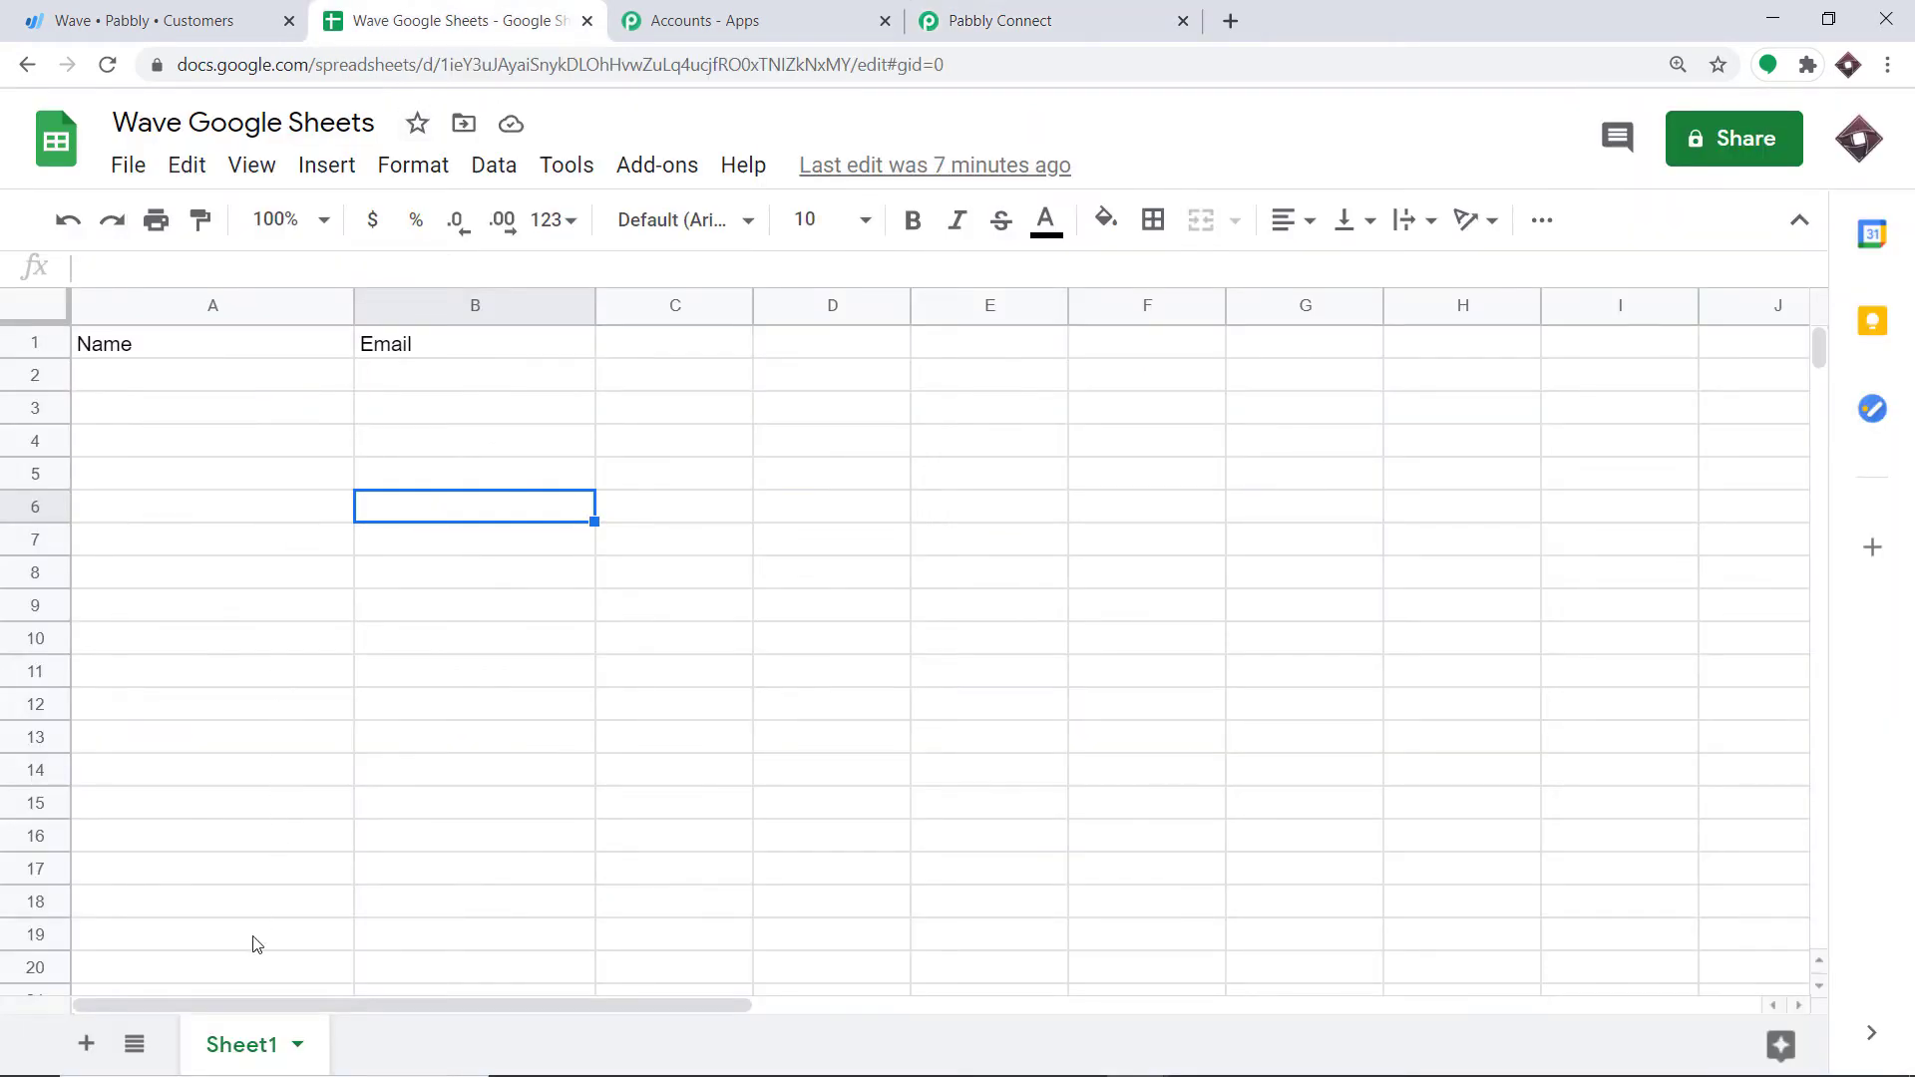
pyautogui.click(966, 10)
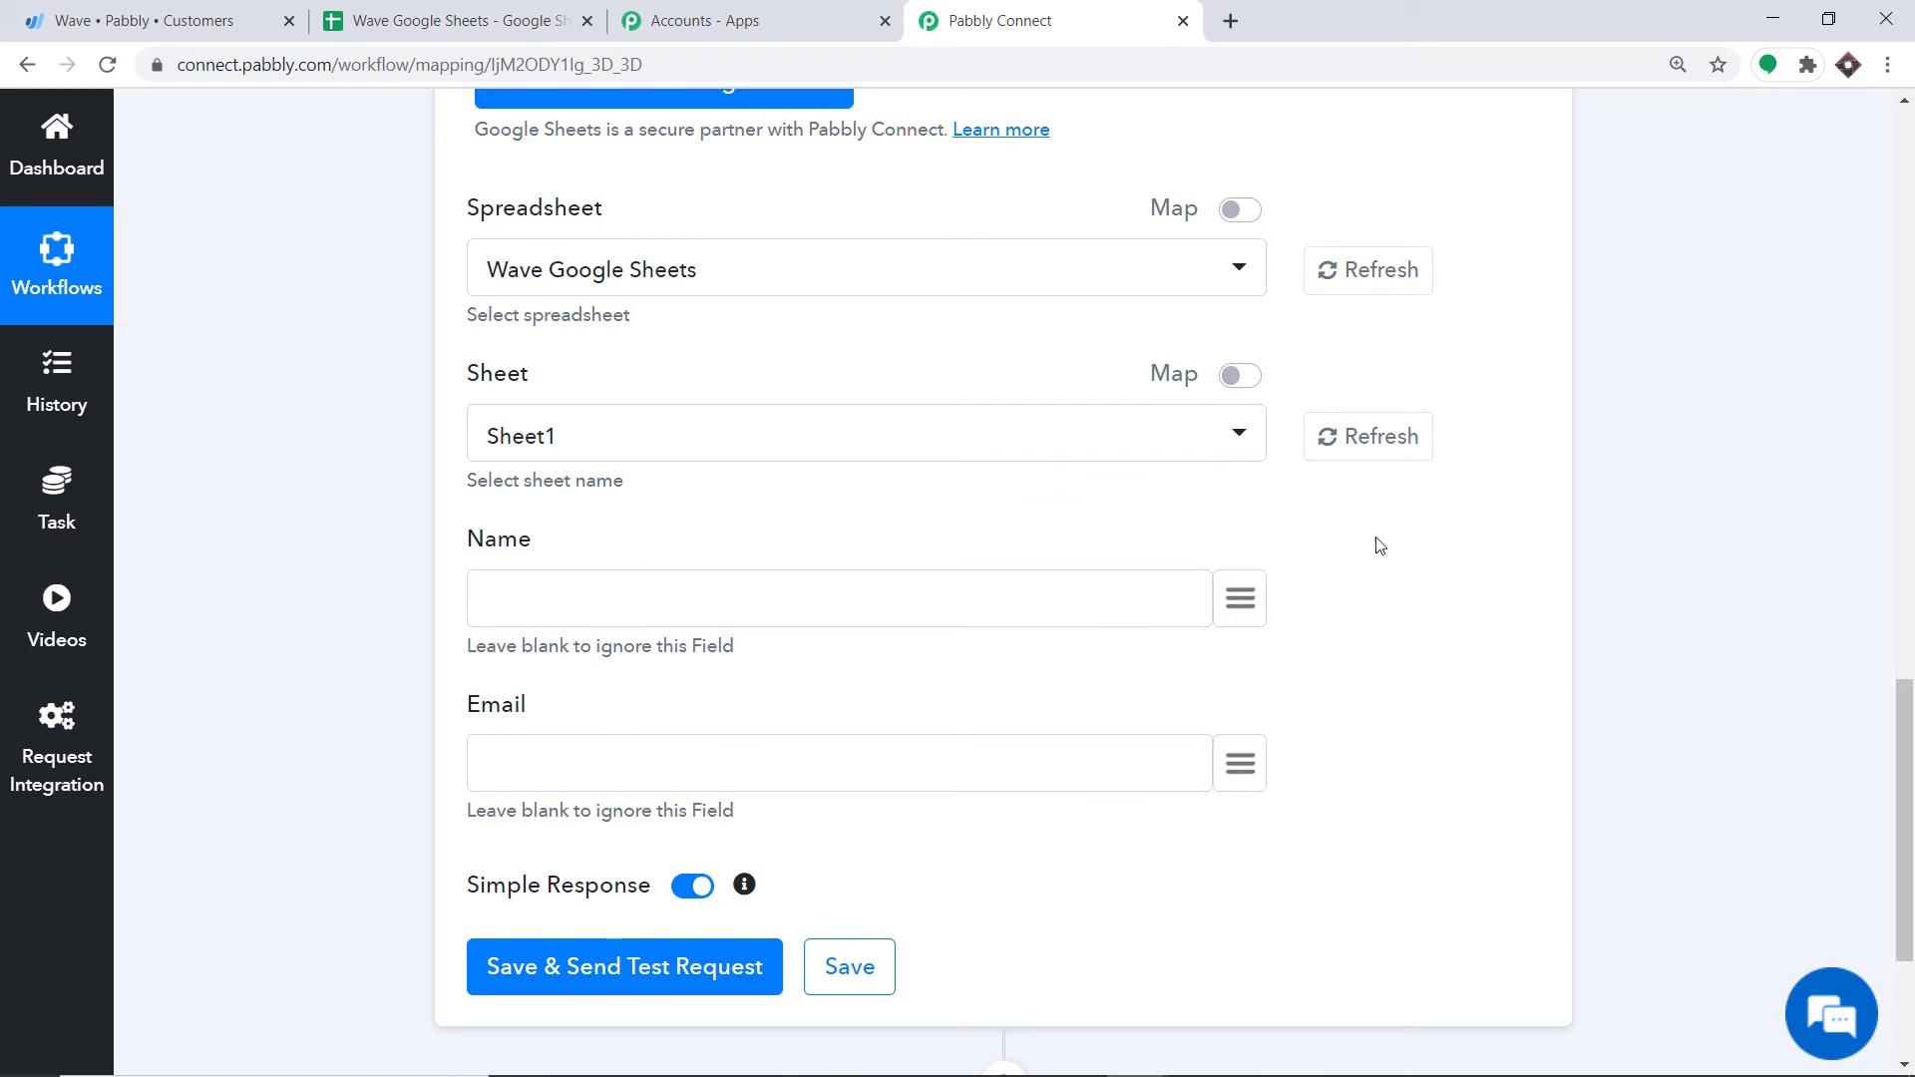
# Step: Map the customer's name and email into Name and Email, then send a test row
pyautogui.click(1243, 603)
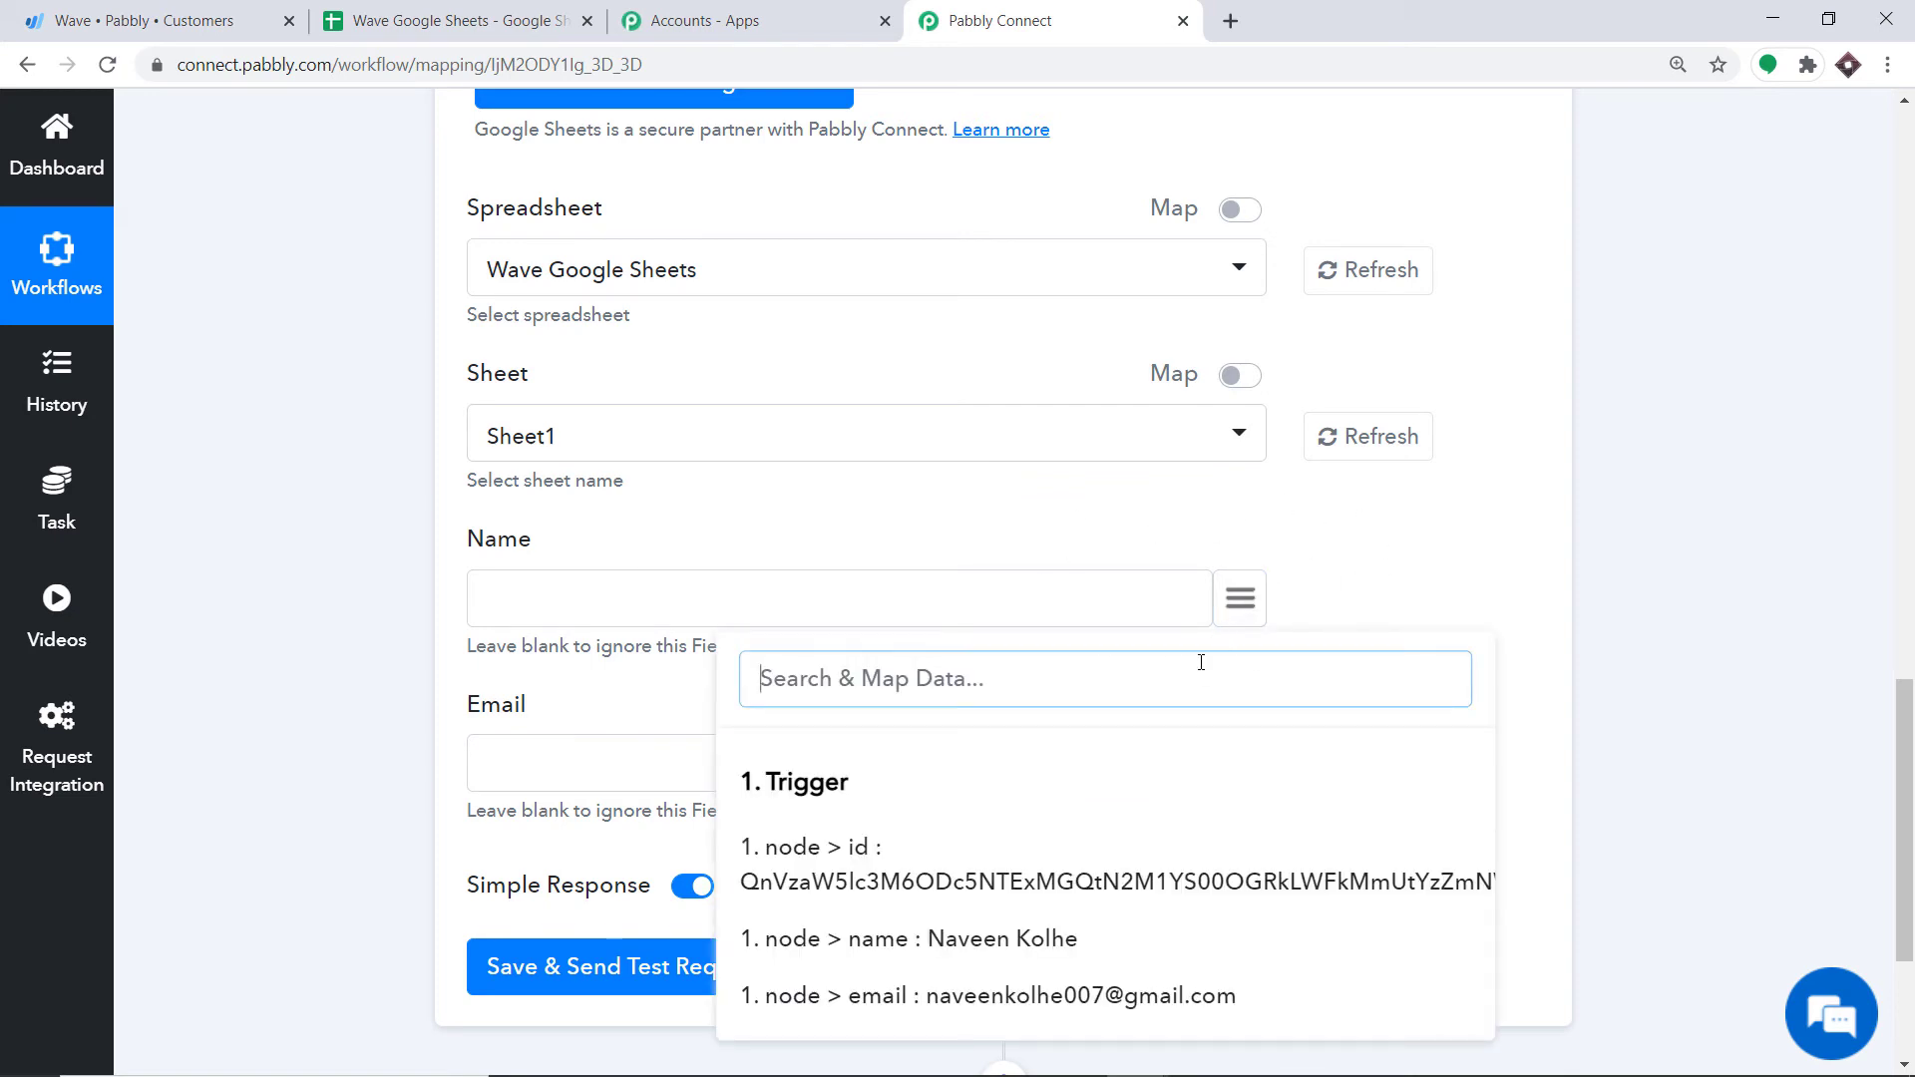
pyautogui.click(1012, 942)
pyautogui.scroll(-3, 1039, 663)
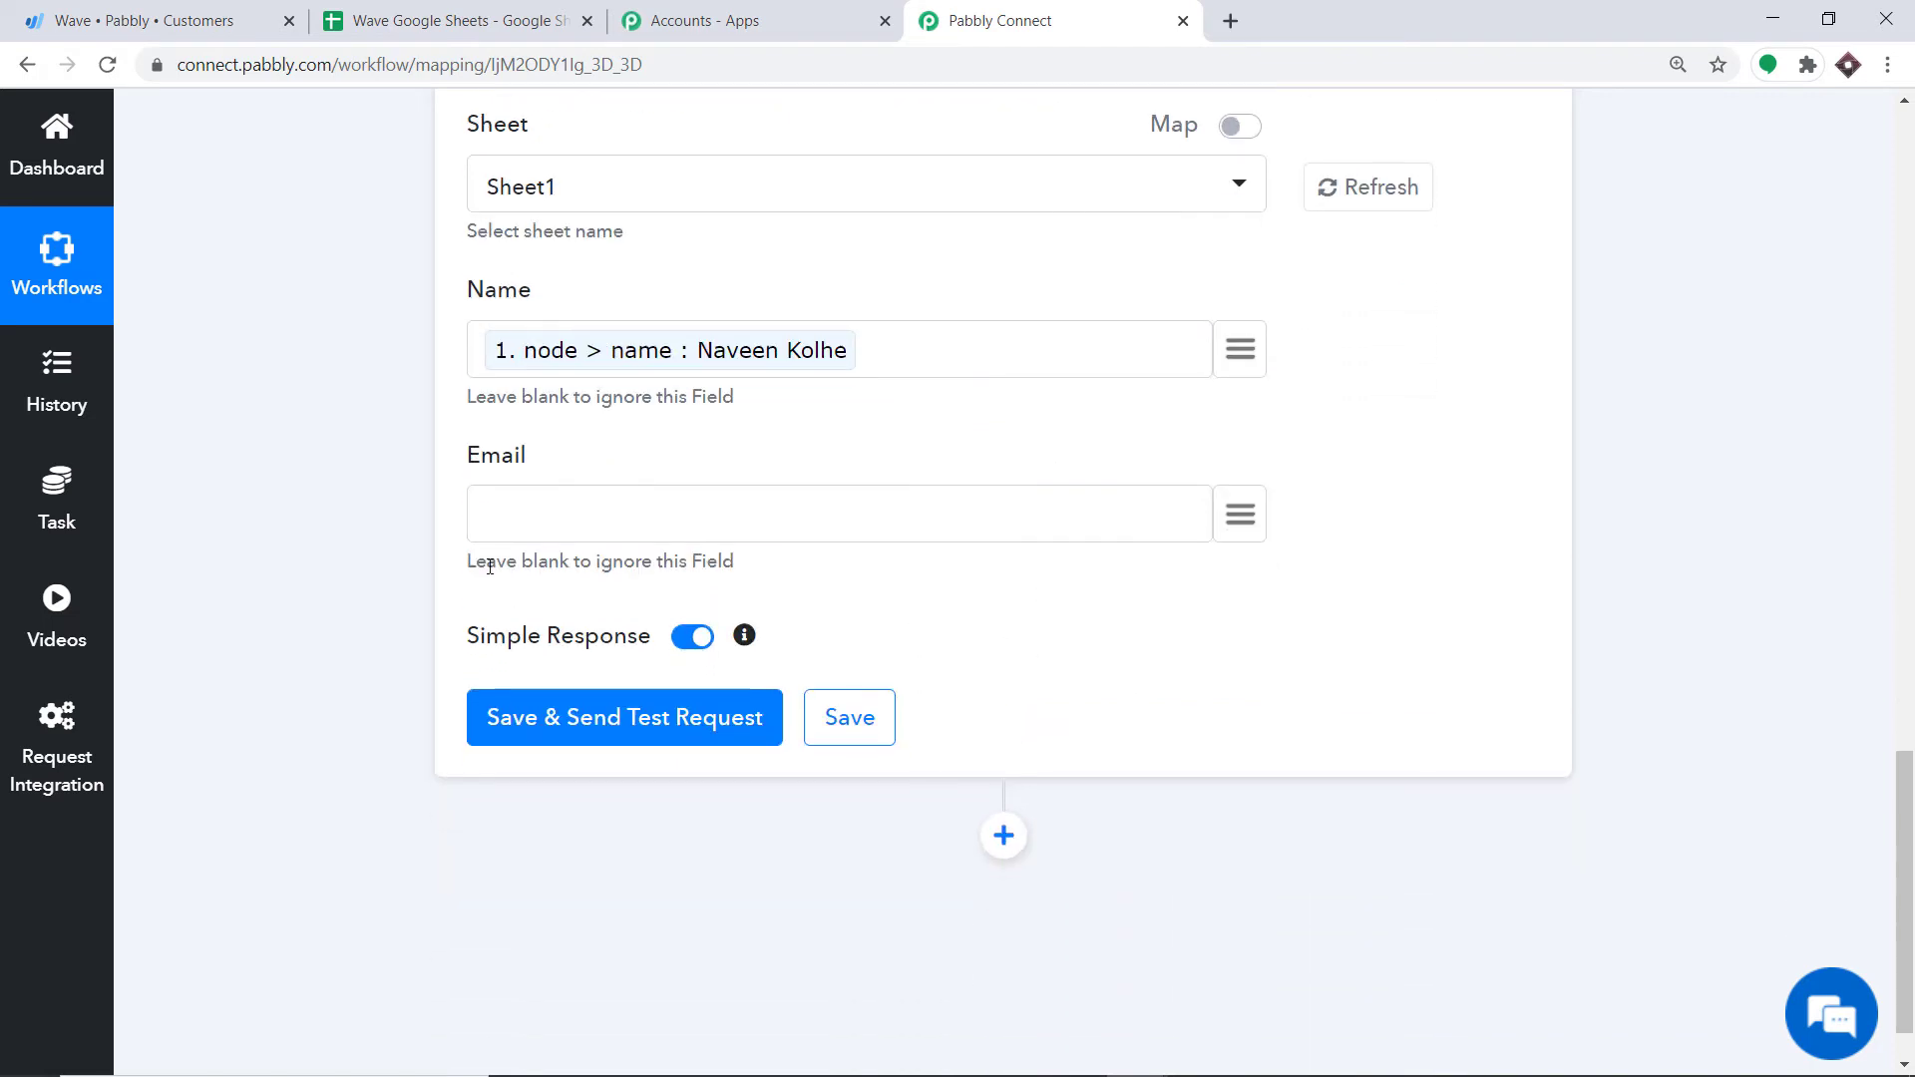
pyautogui.click(1237, 512)
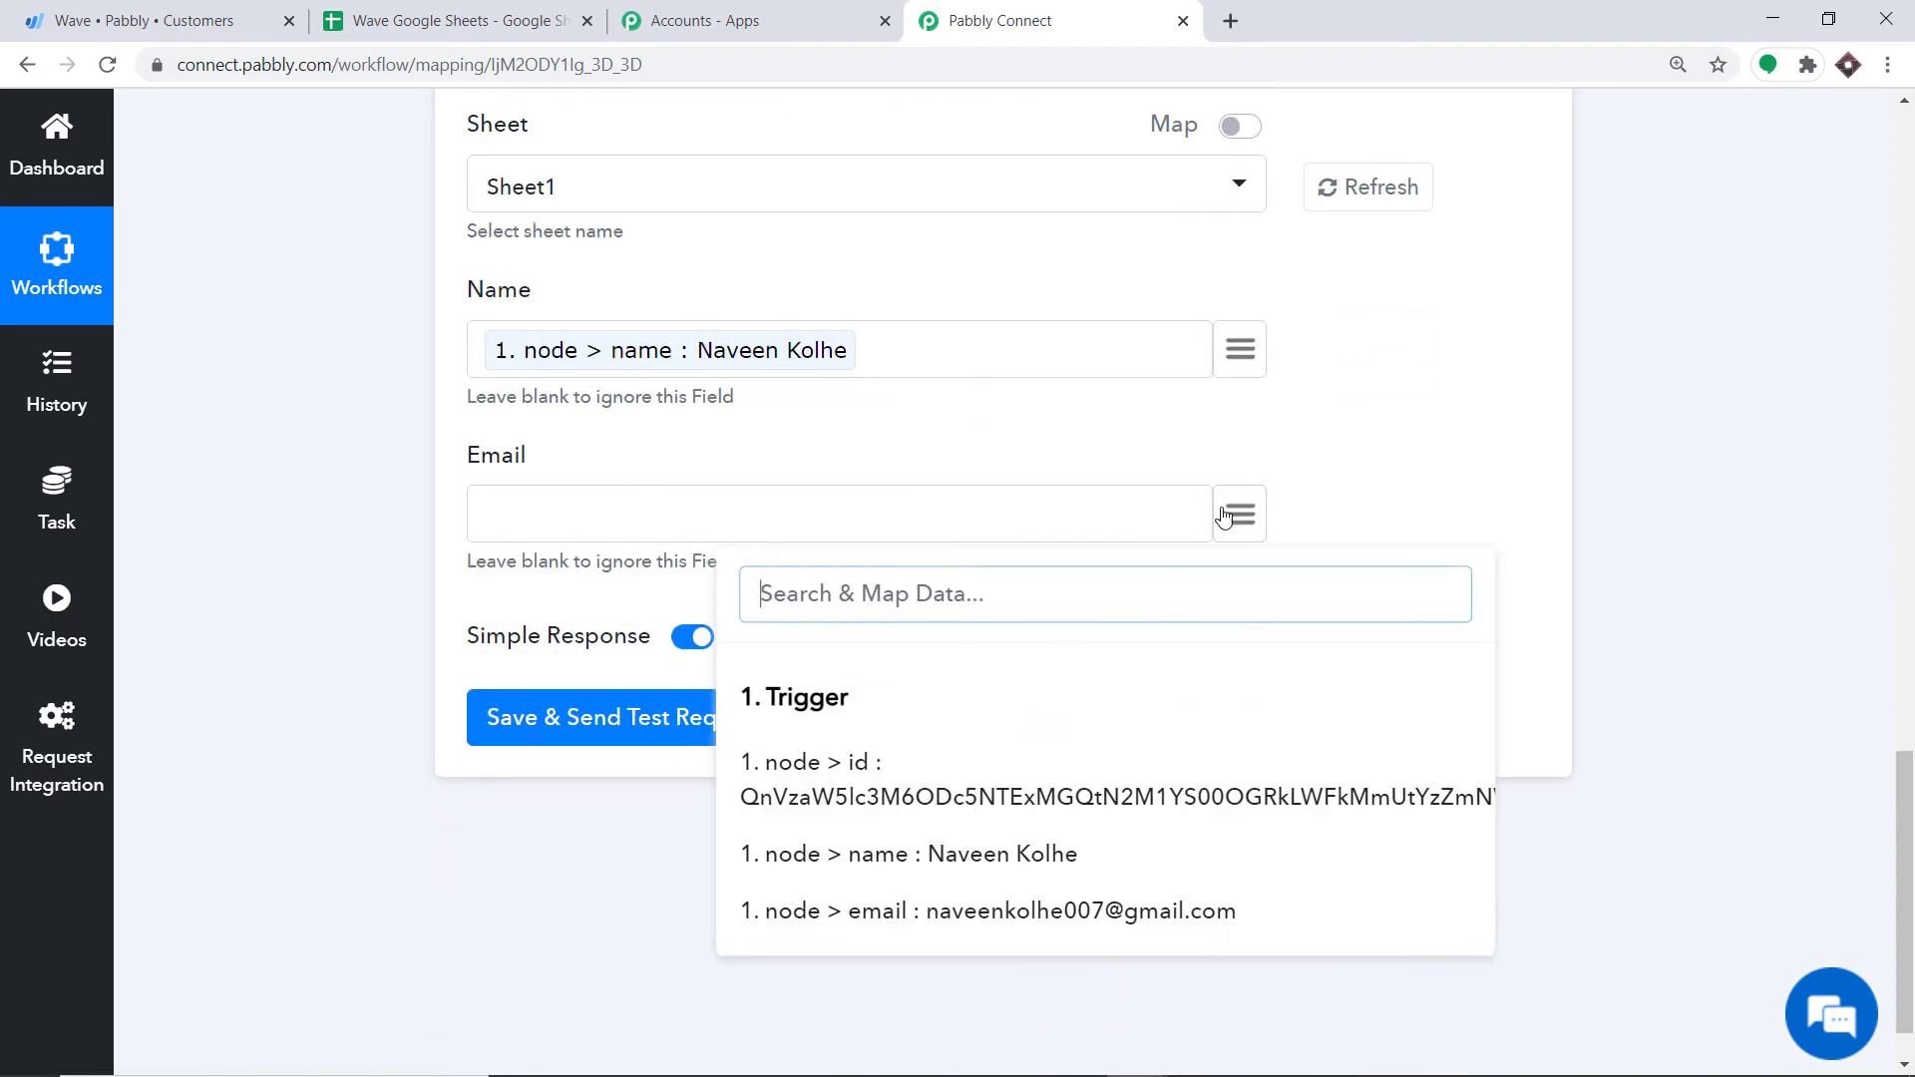
pyautogui.click(1019, 911)
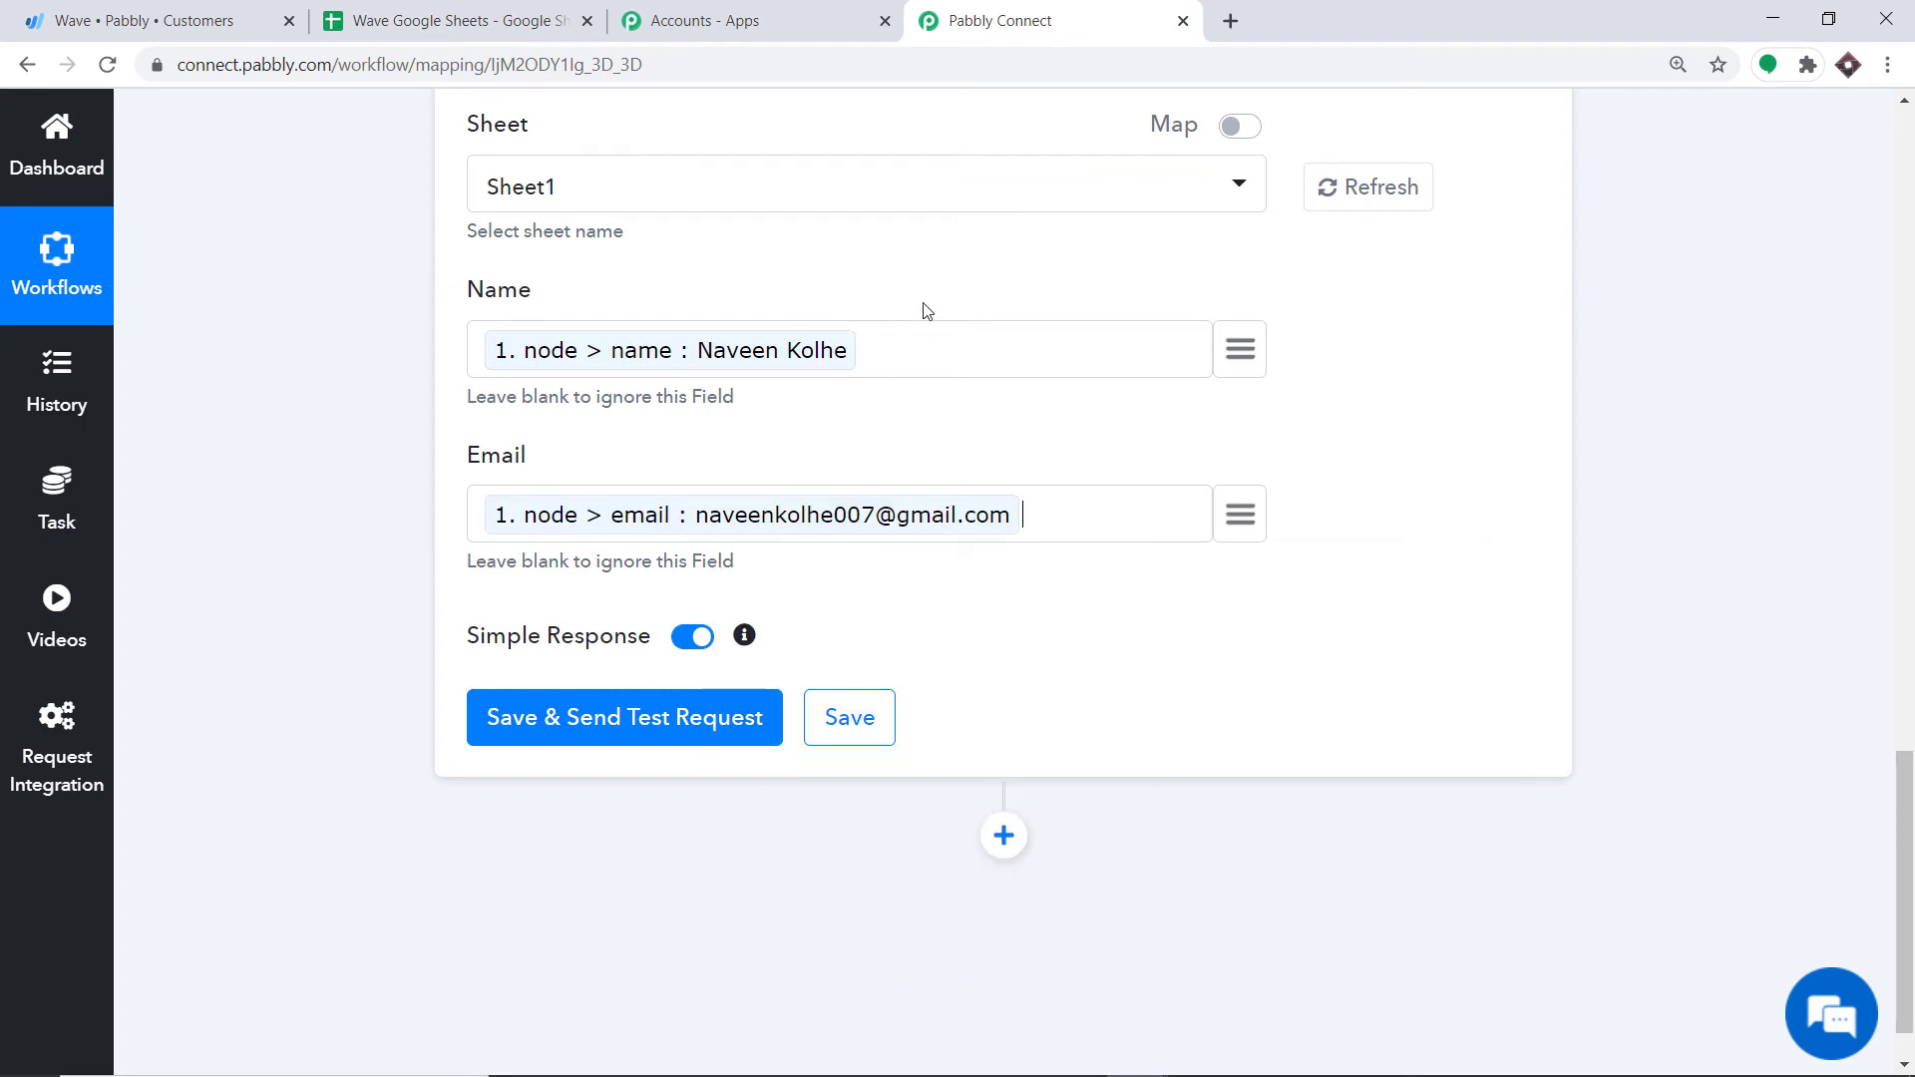
pyautogui.click(635, 729)
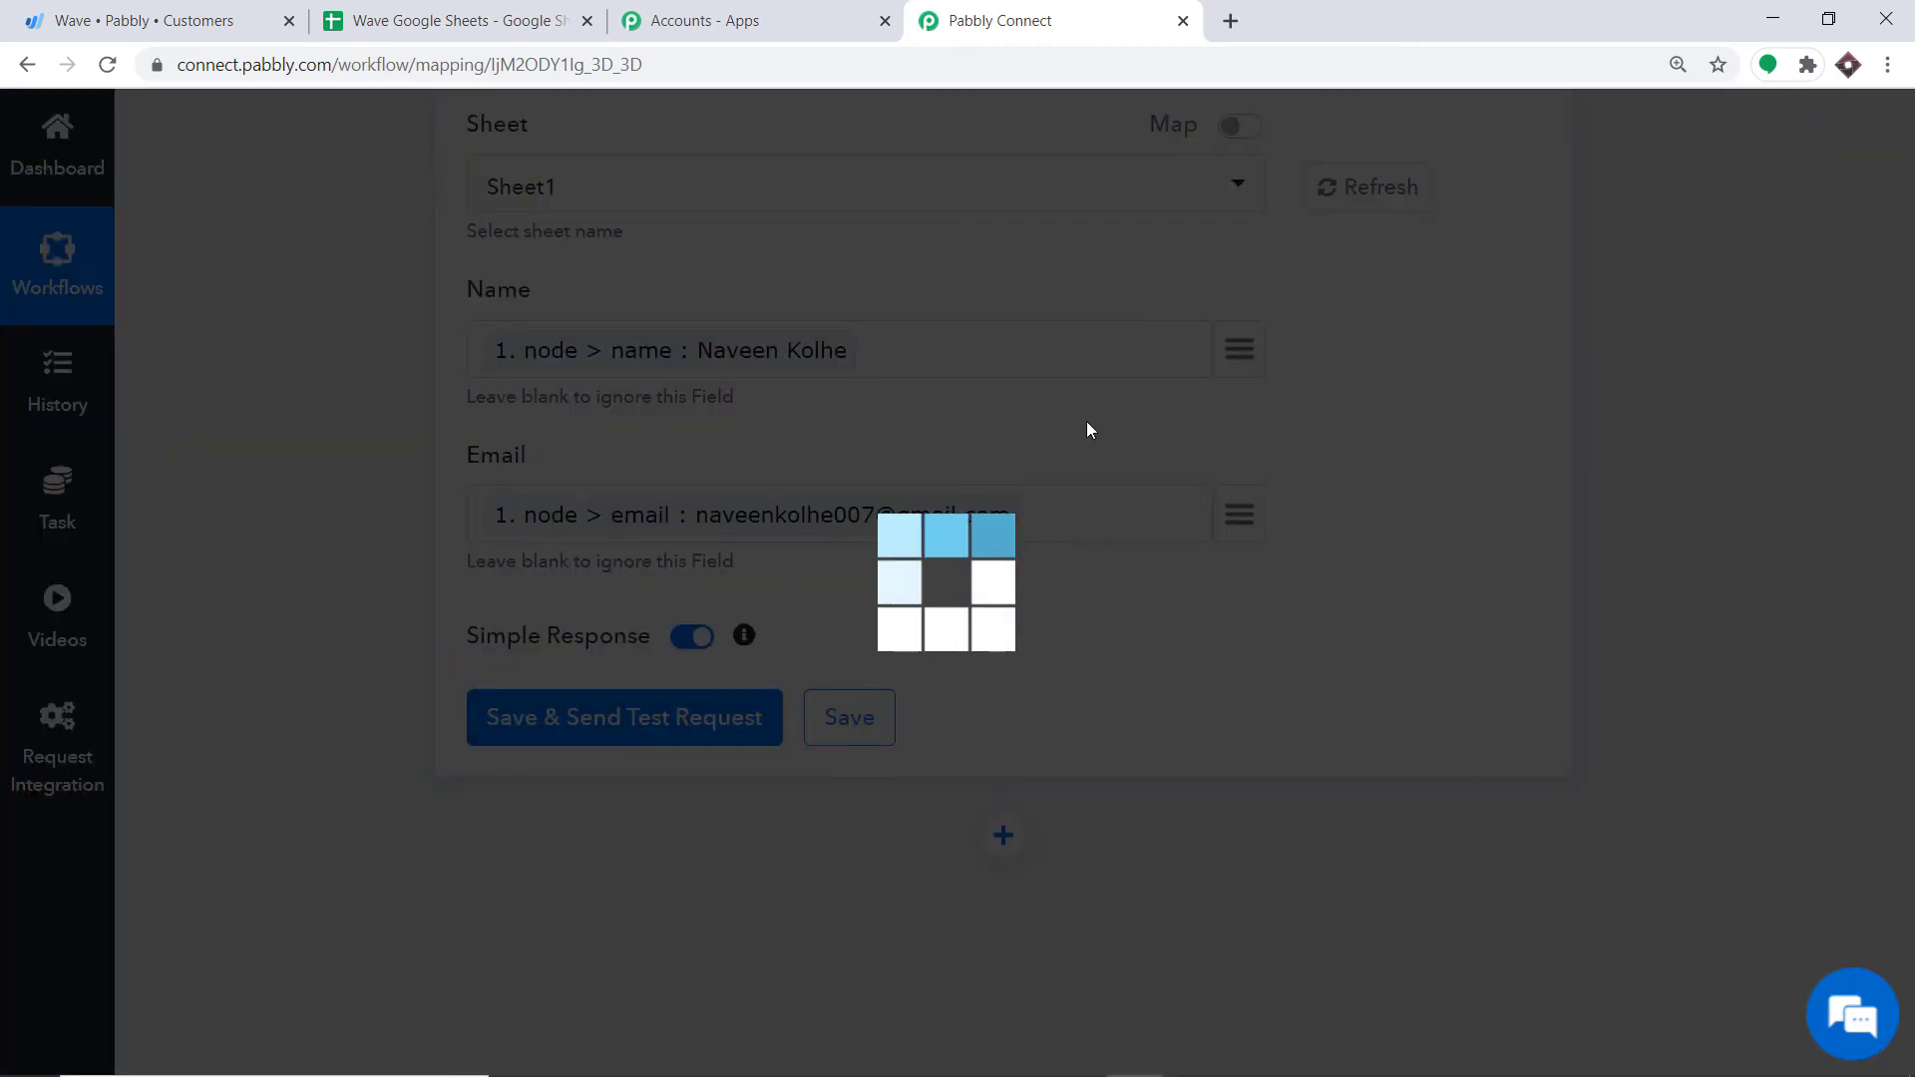
pyautogui.scroll(-4, 1069, 476)
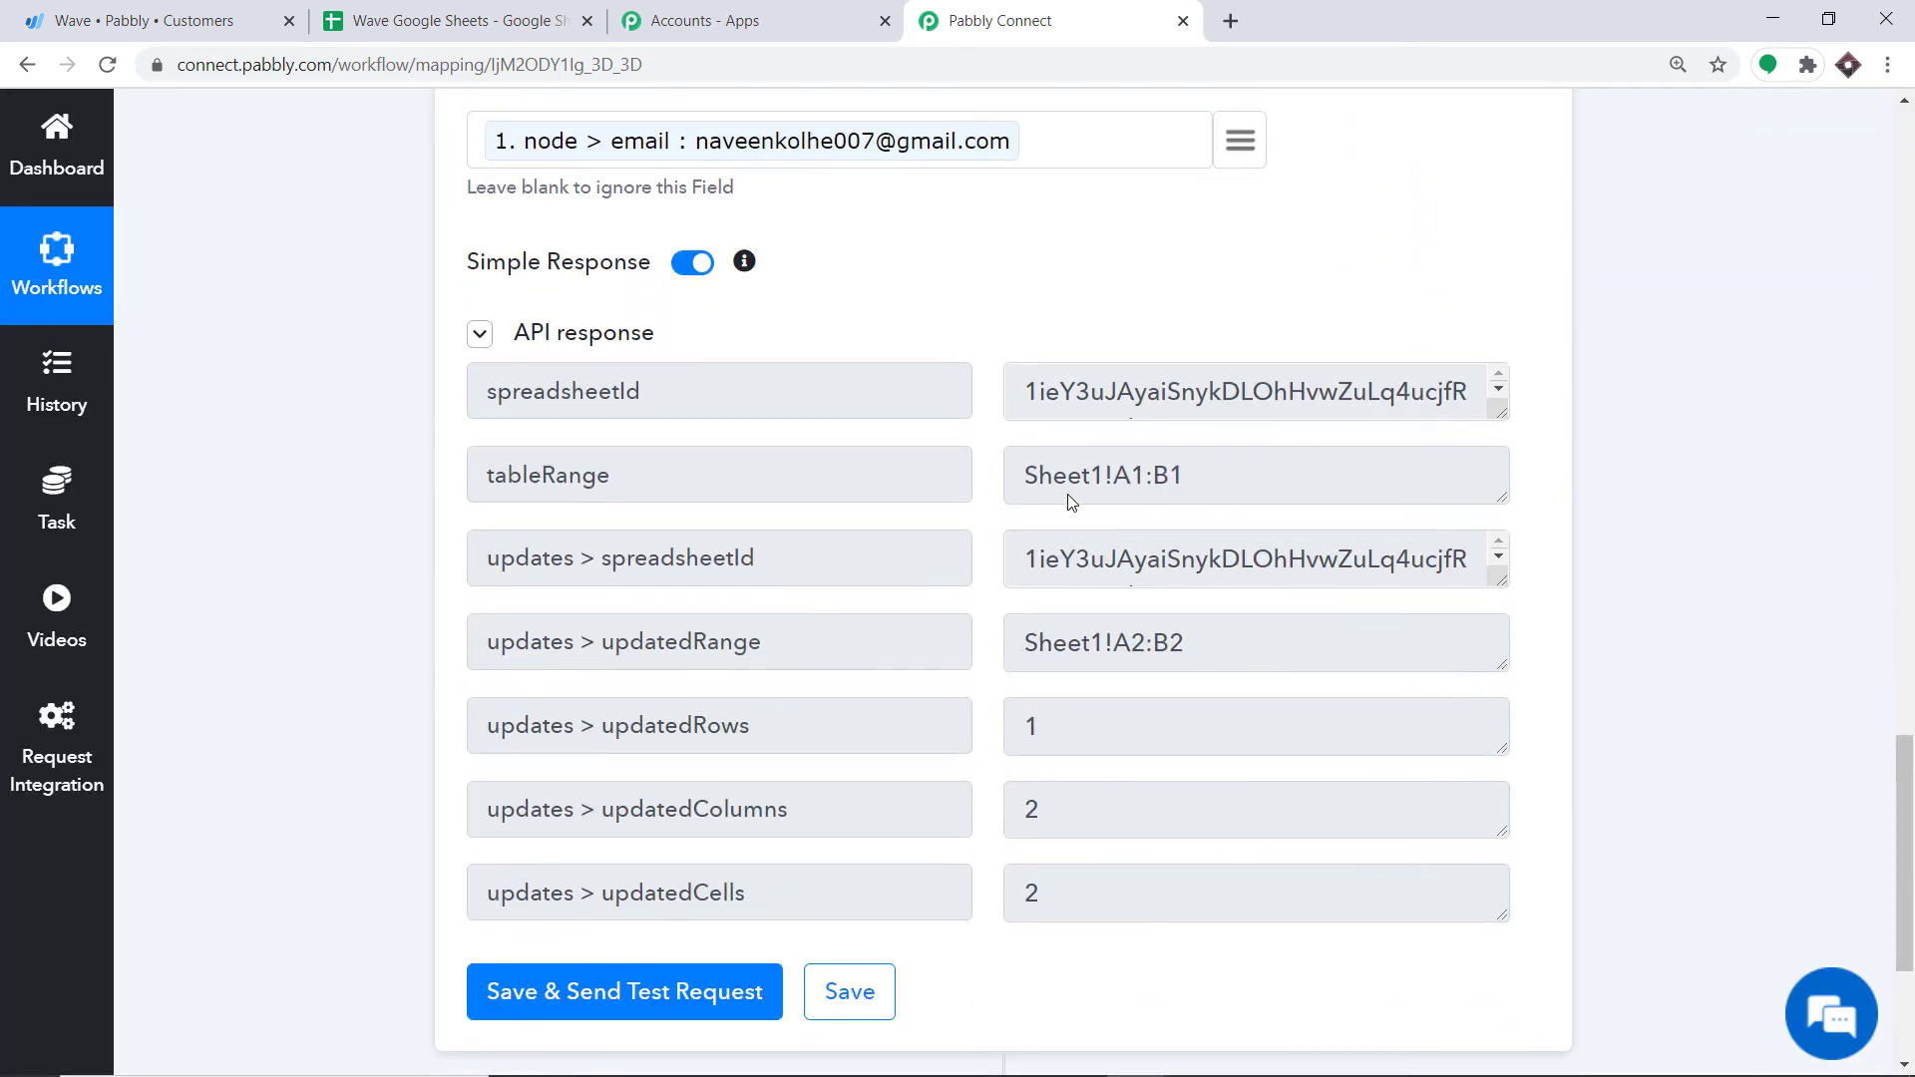
# Step: Widen column B to fit the test customer's email in row 2, then go back to Pabbly Connect
pyautogui.click(504, 8)
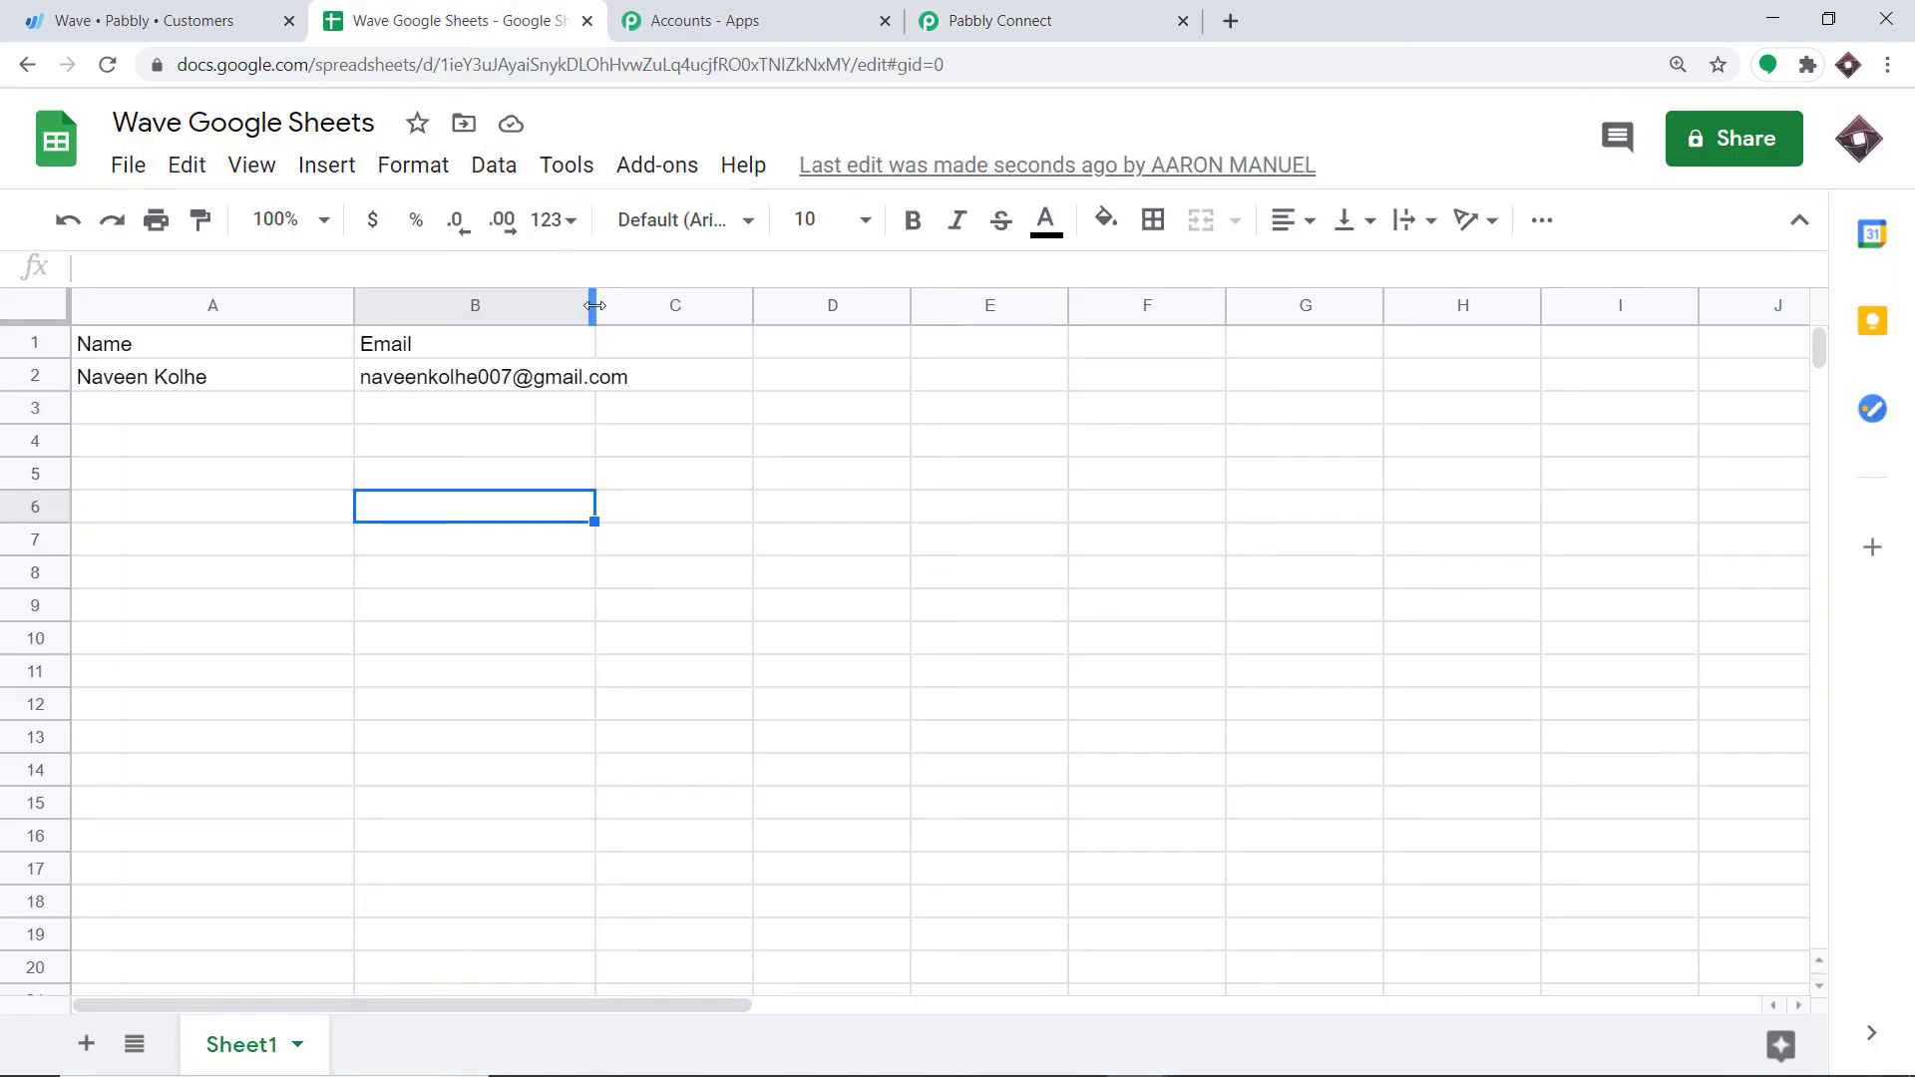
pyautogui.moveTo(594, 305); pyautogui.dragTo(804, 309)
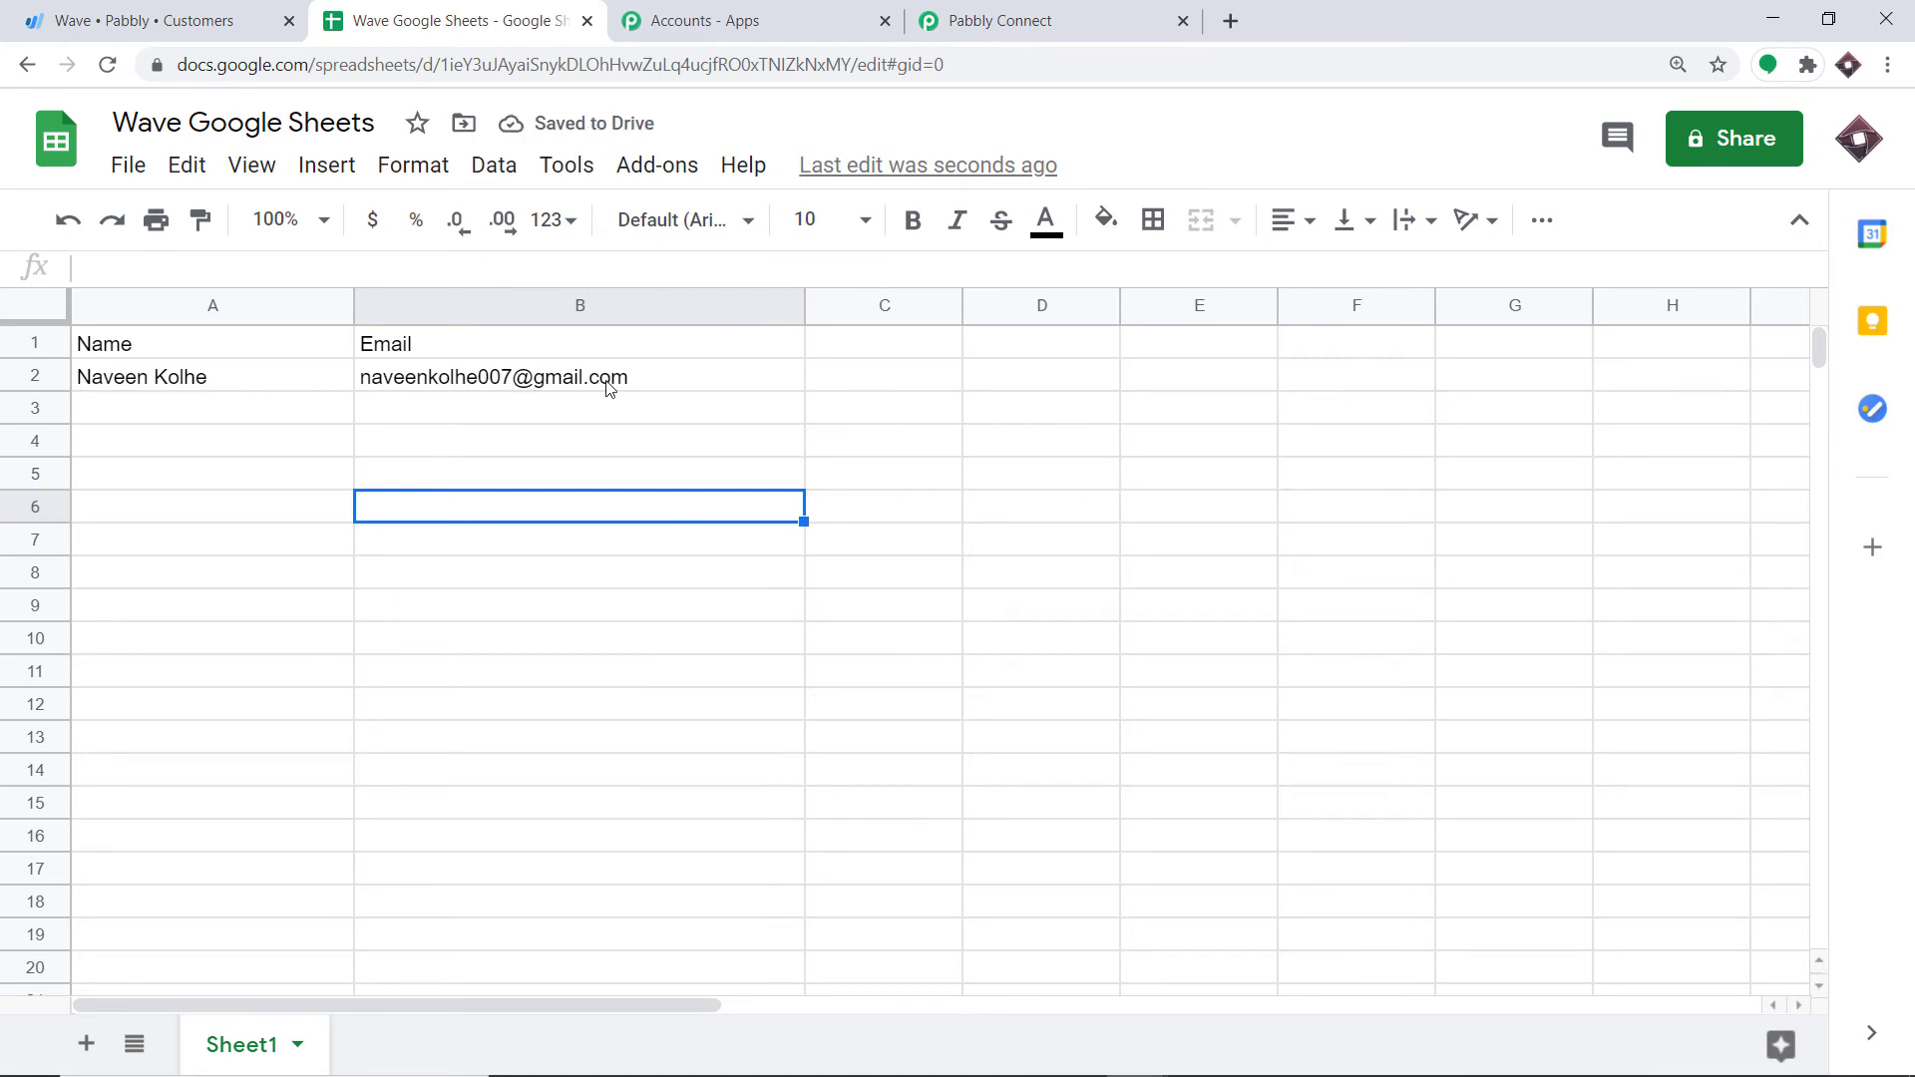
pyautogui.click(853, 351)
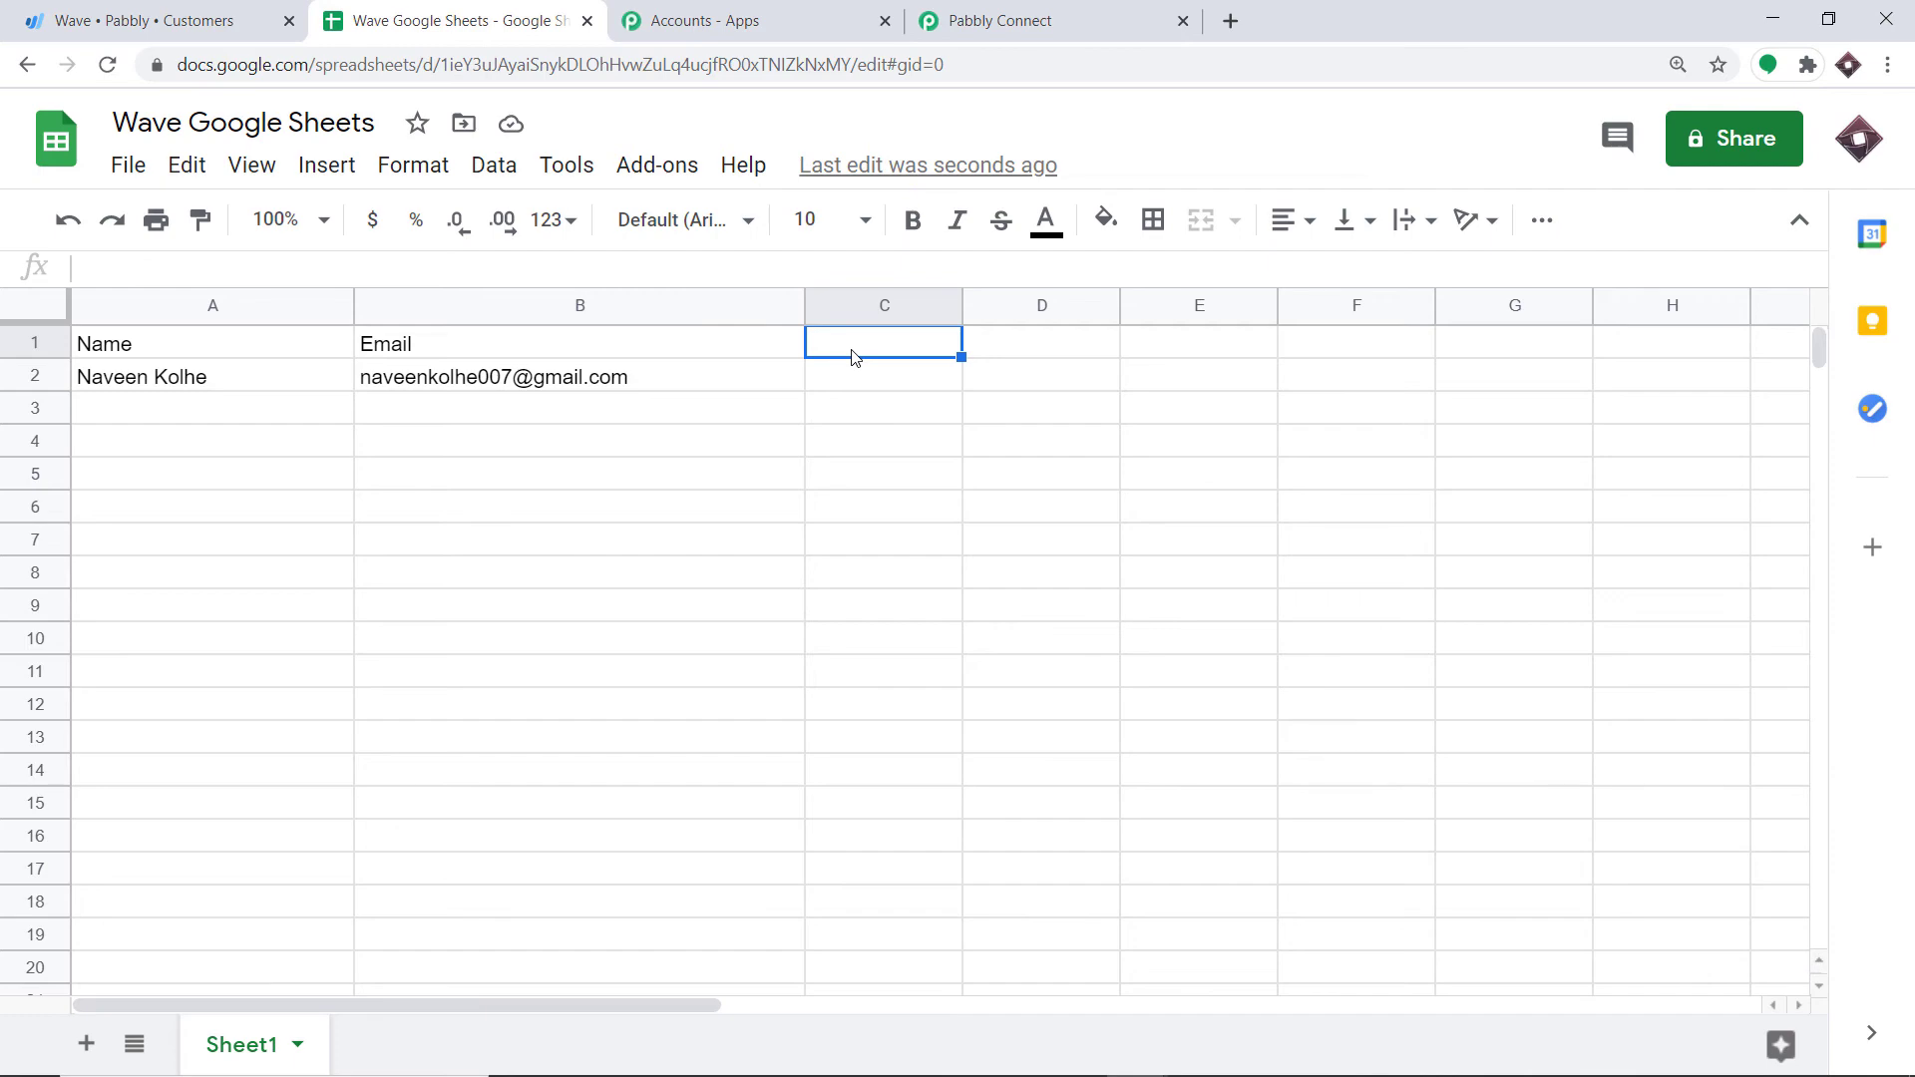
pyautogui.click(1007, 14)
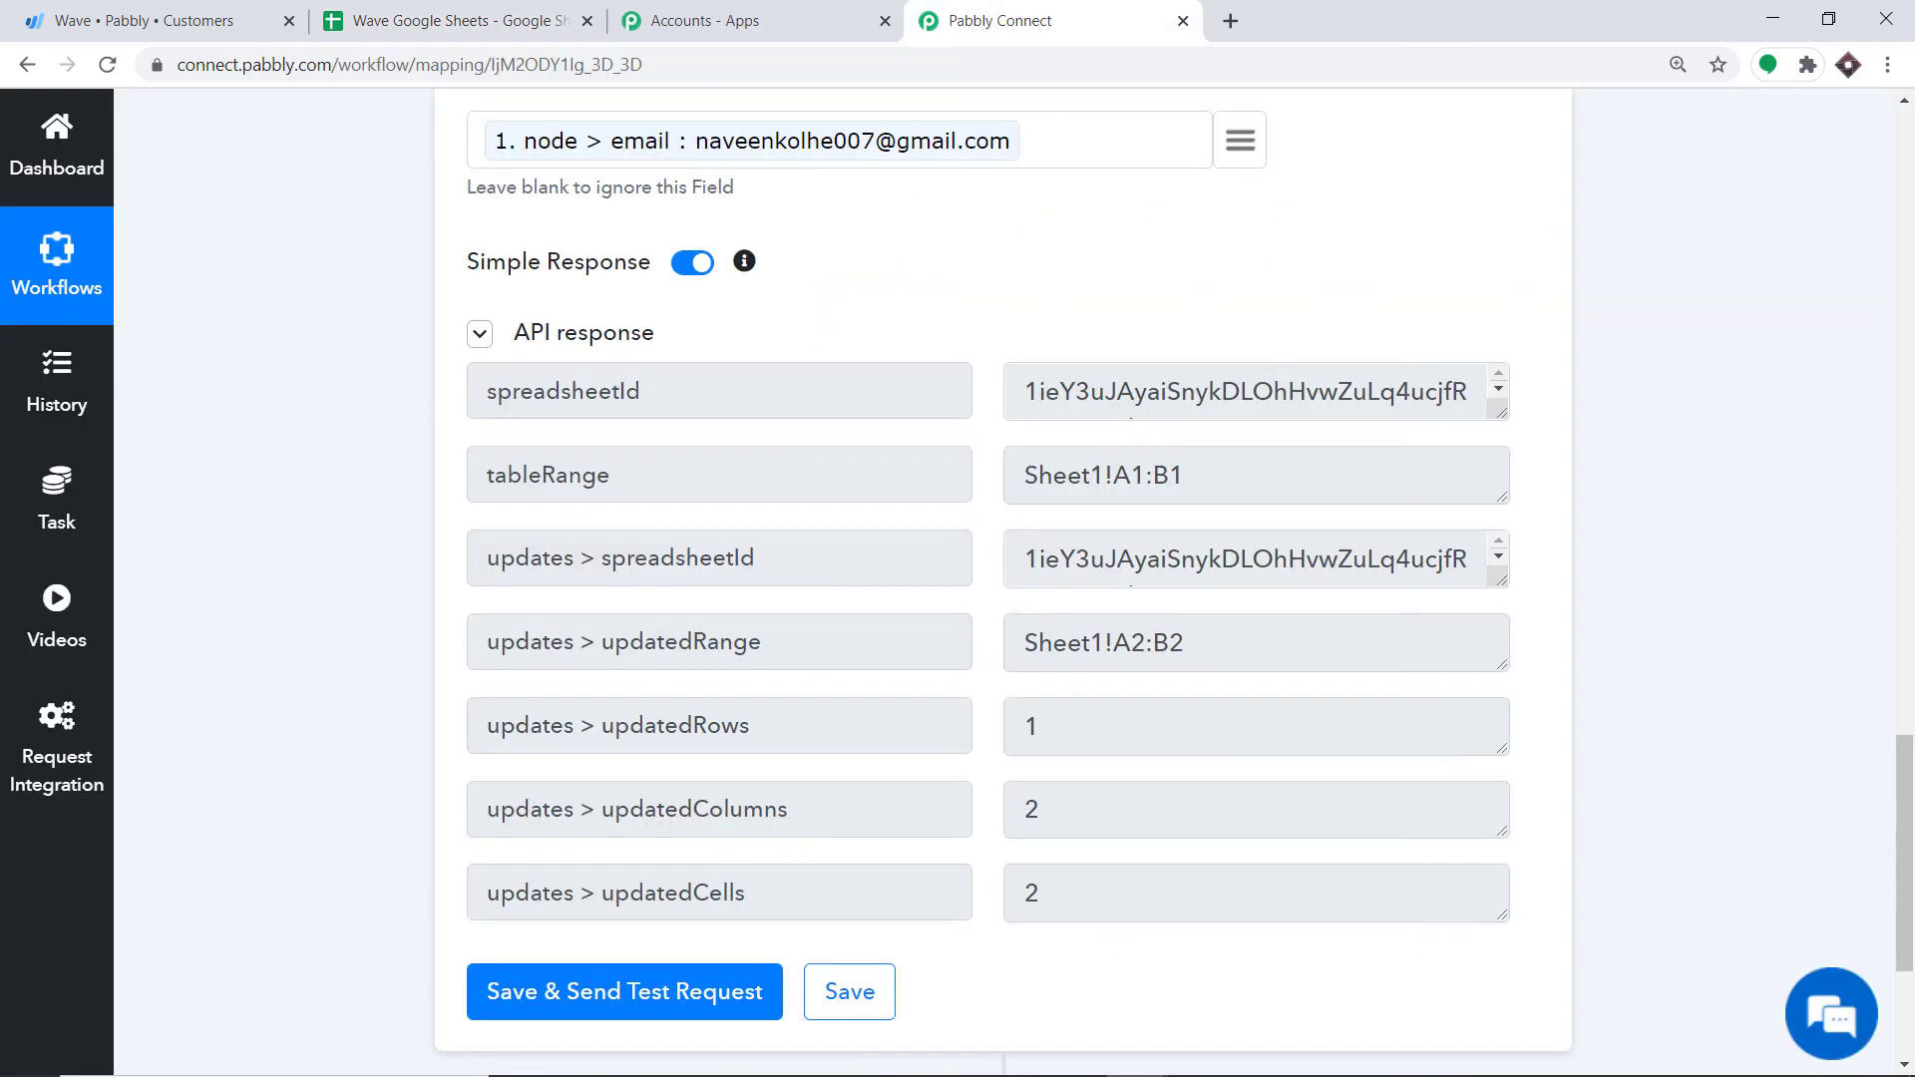
# Step: Collapse the Google Sheets Add New Row action and the Wave New Customer trigger into summaries
pyautogui.scroll(9, 1910, 716)
pyautogui.scroll(4, 1910, 716)
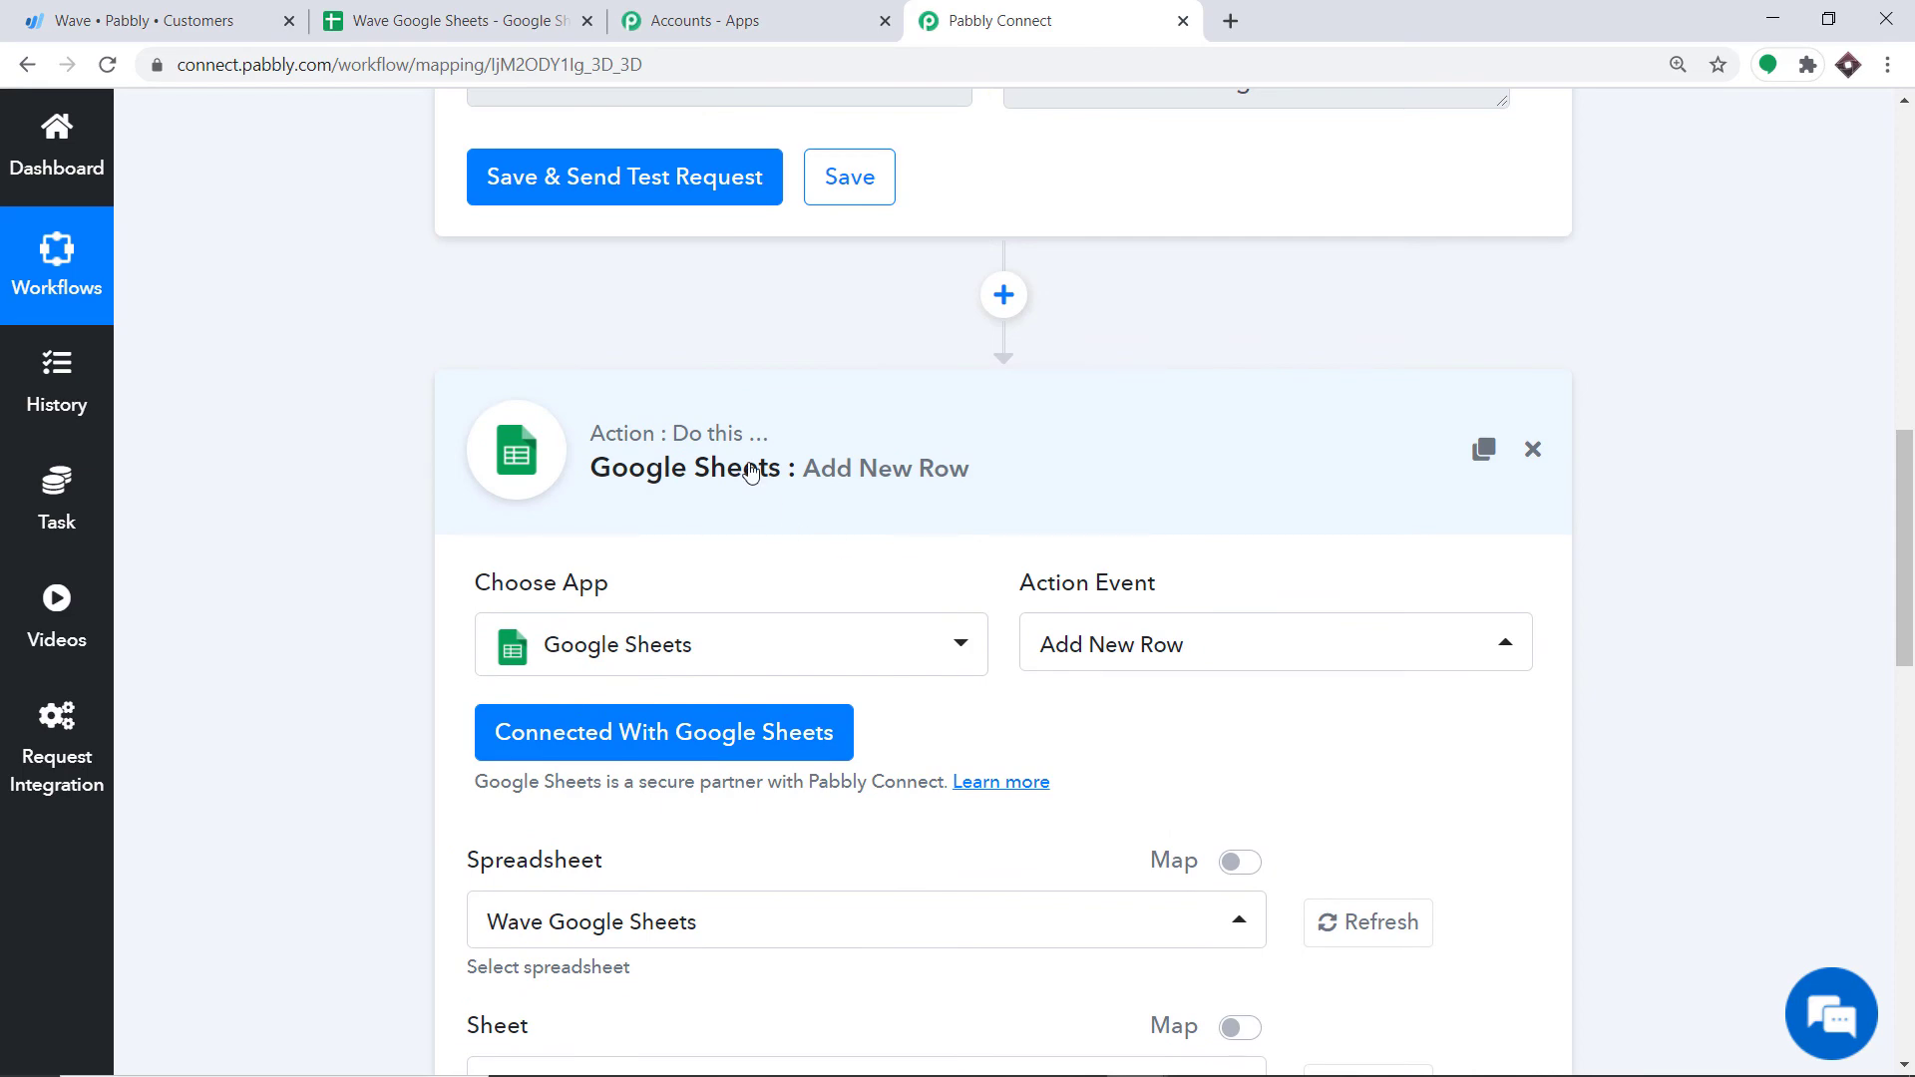
pyautogui.click(753, 475)
pyautogui.scroll(10, 808, 419)
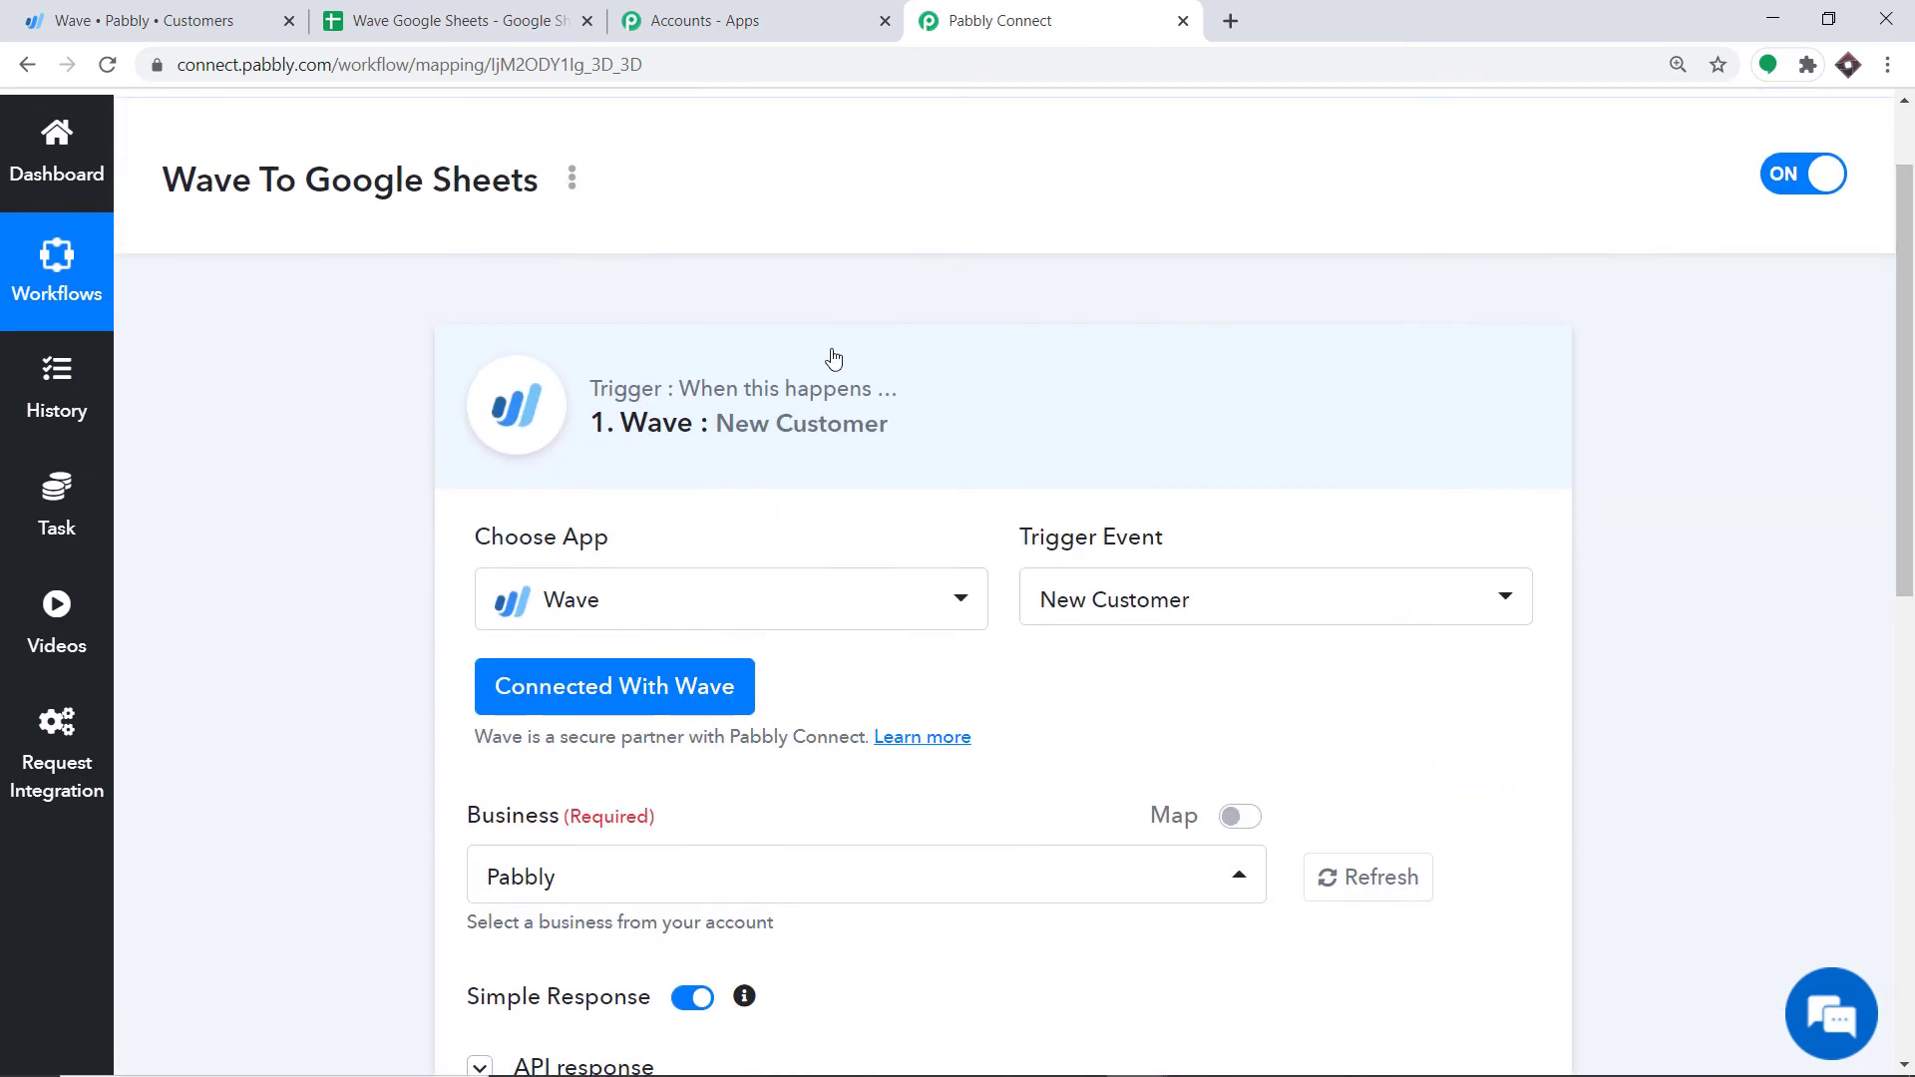
pyautogui.click(772, 362)
pyautogui.scroll(-1, 1823, 375)
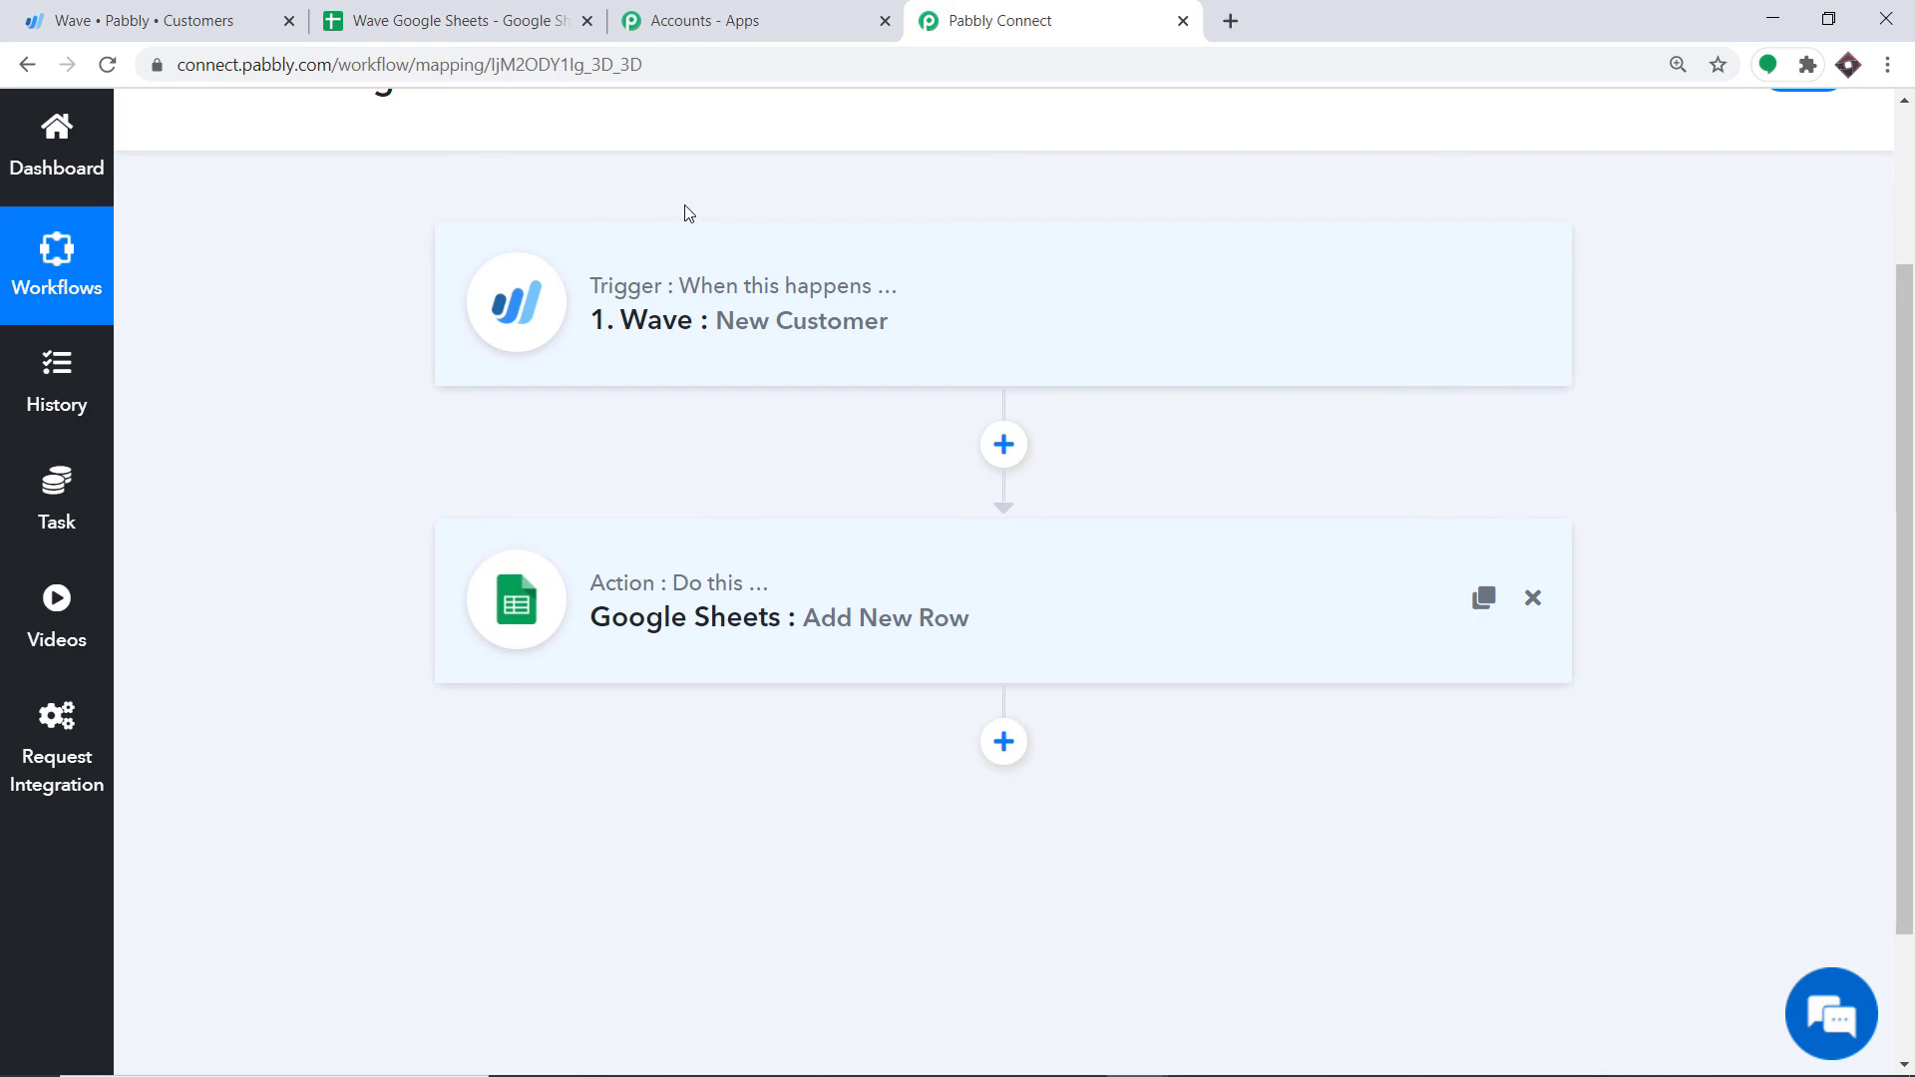
# Step: Open a new Add a customer form from Wave's customer list
pyautogui.click(196, 12)
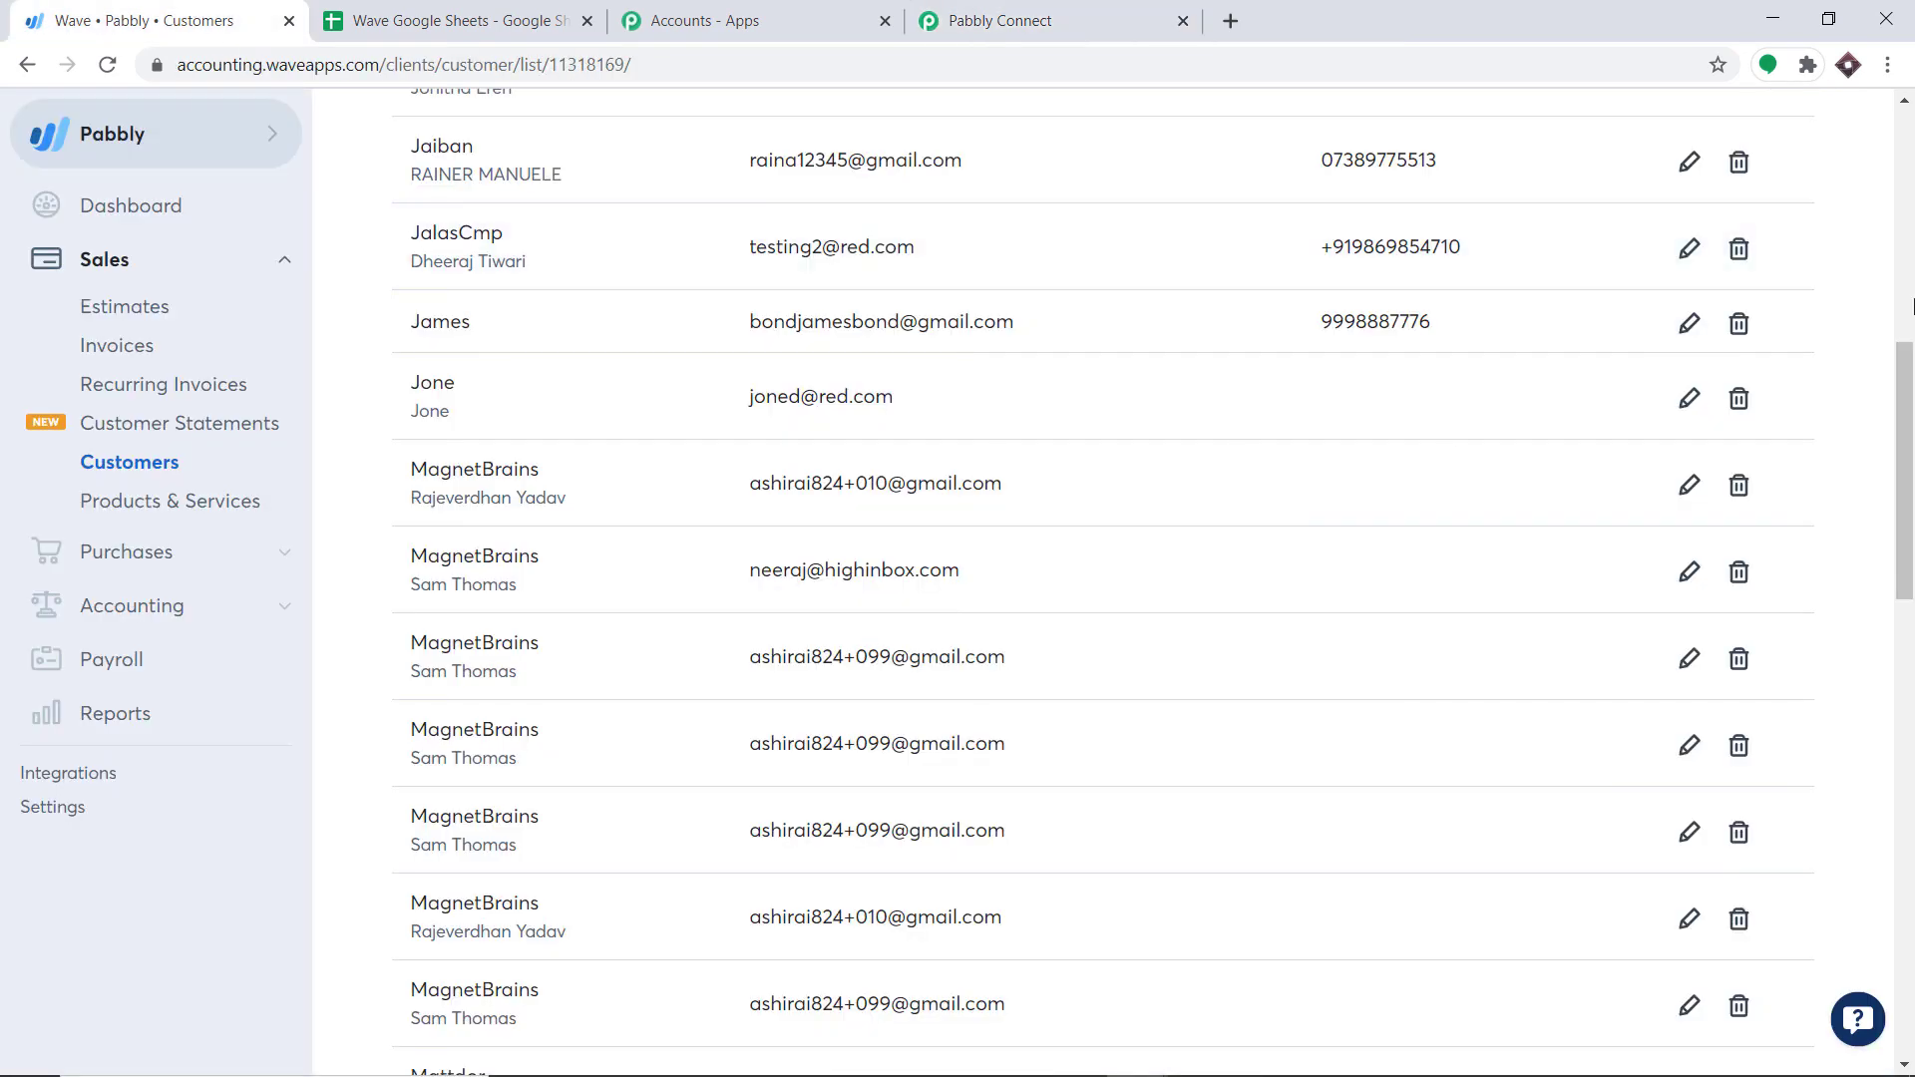
pyautogui.scroll(9, 1910, 304)
pyautogui.click(1705, 157)
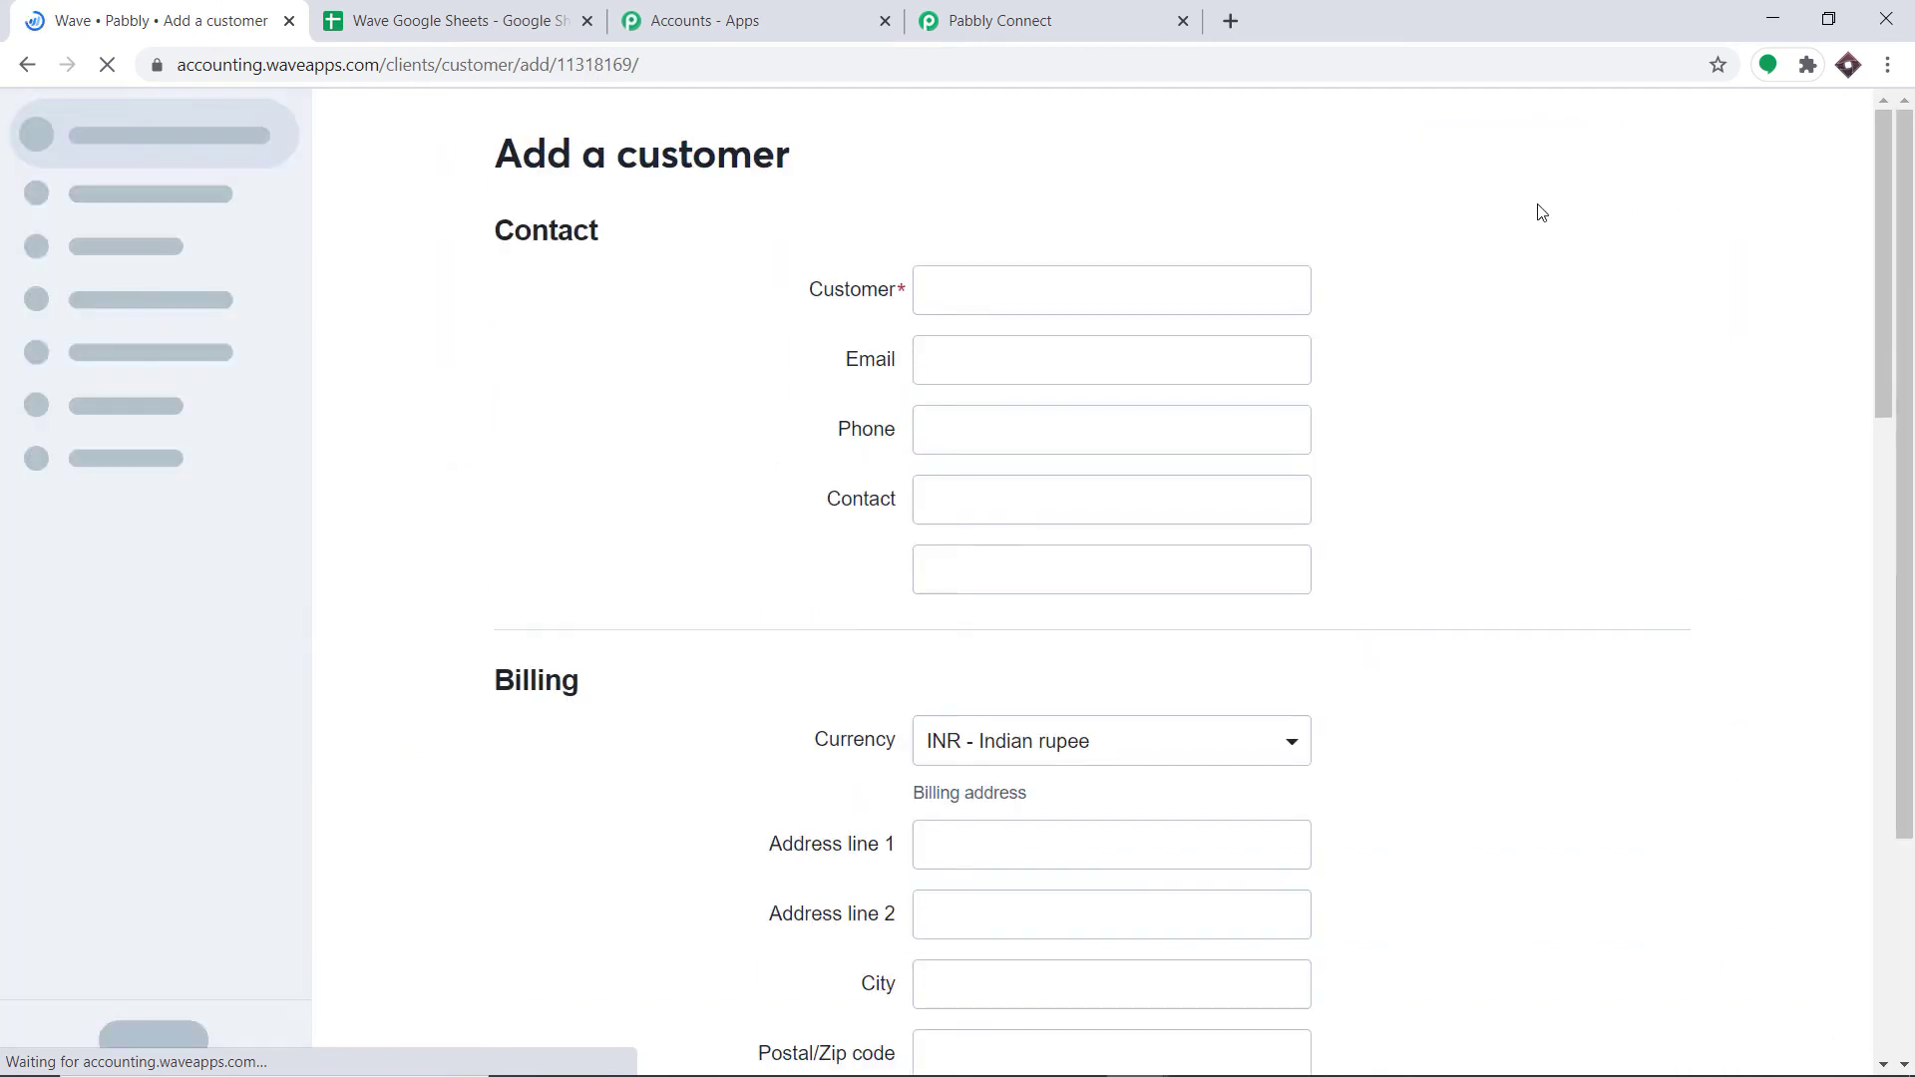
# Step: Enter the new customer's name, email address and phone number in the form
pyautogui.click(1008, 293)
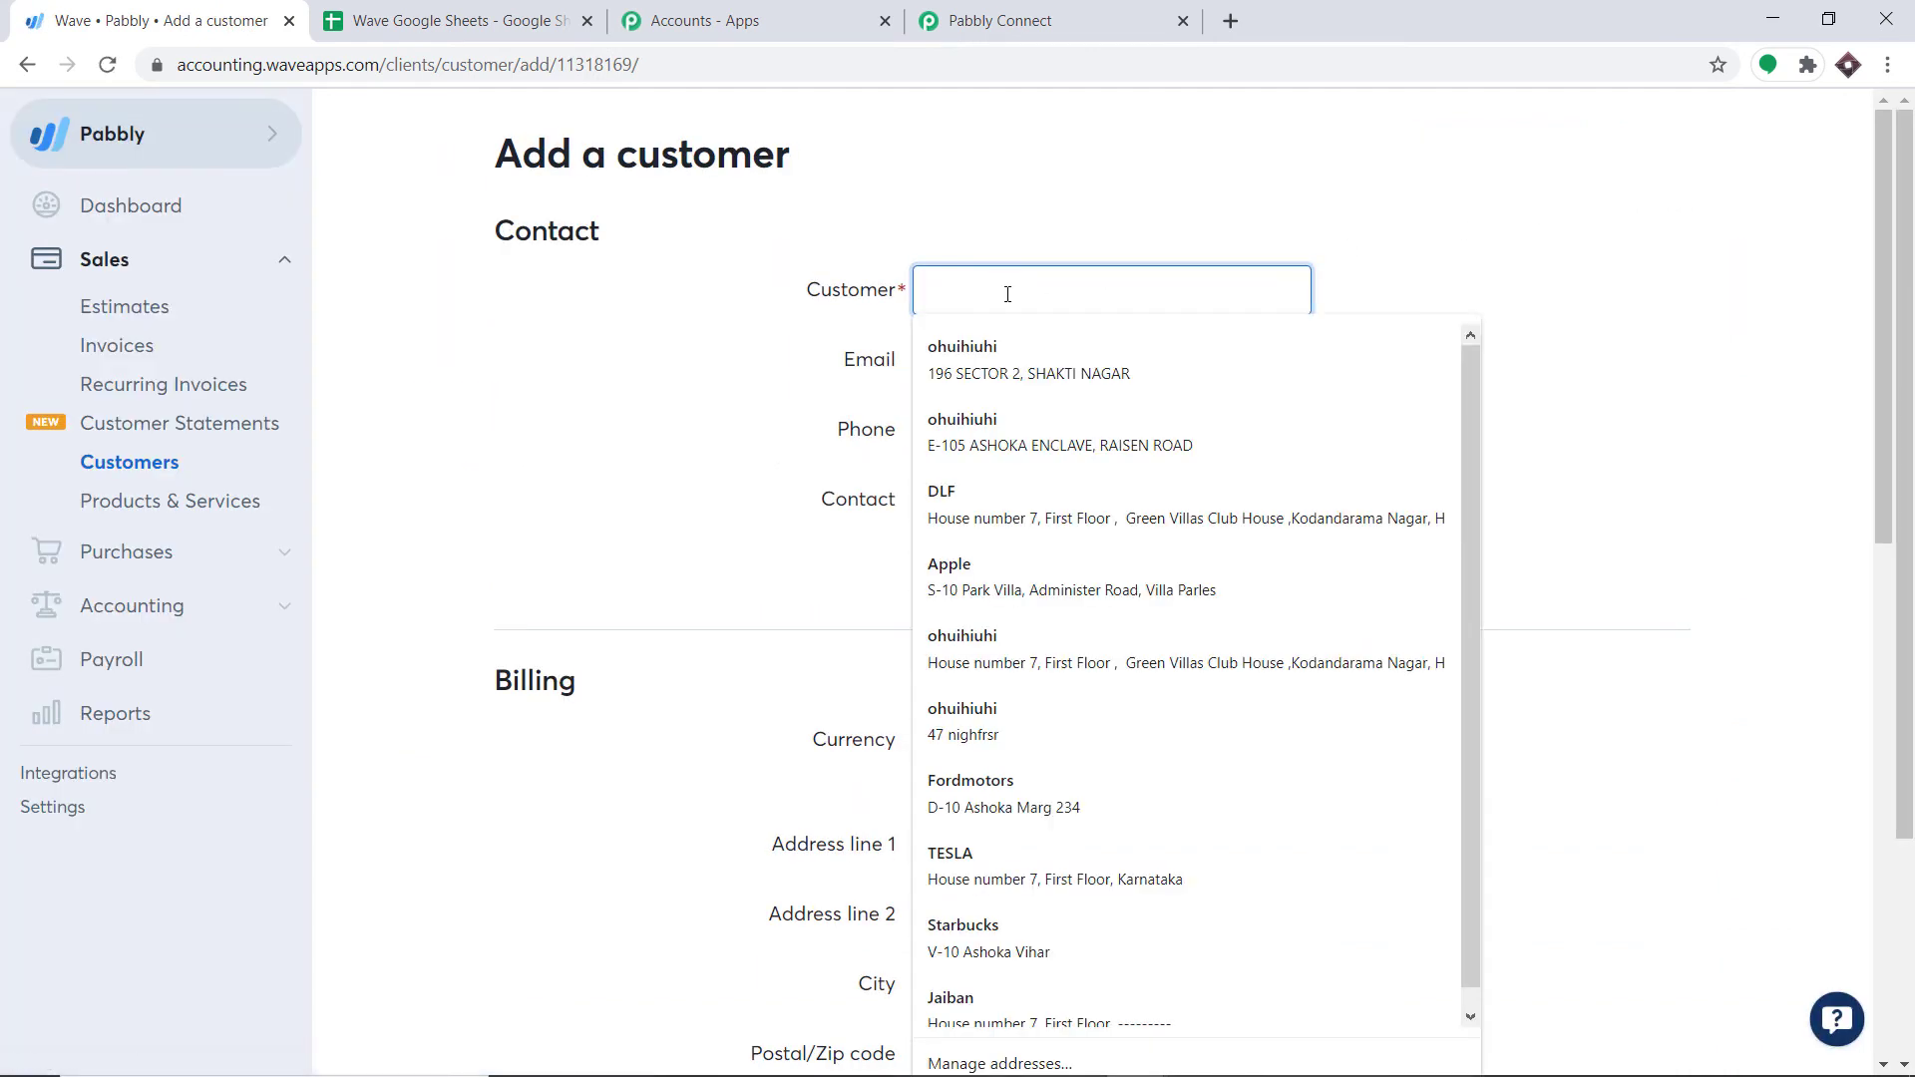
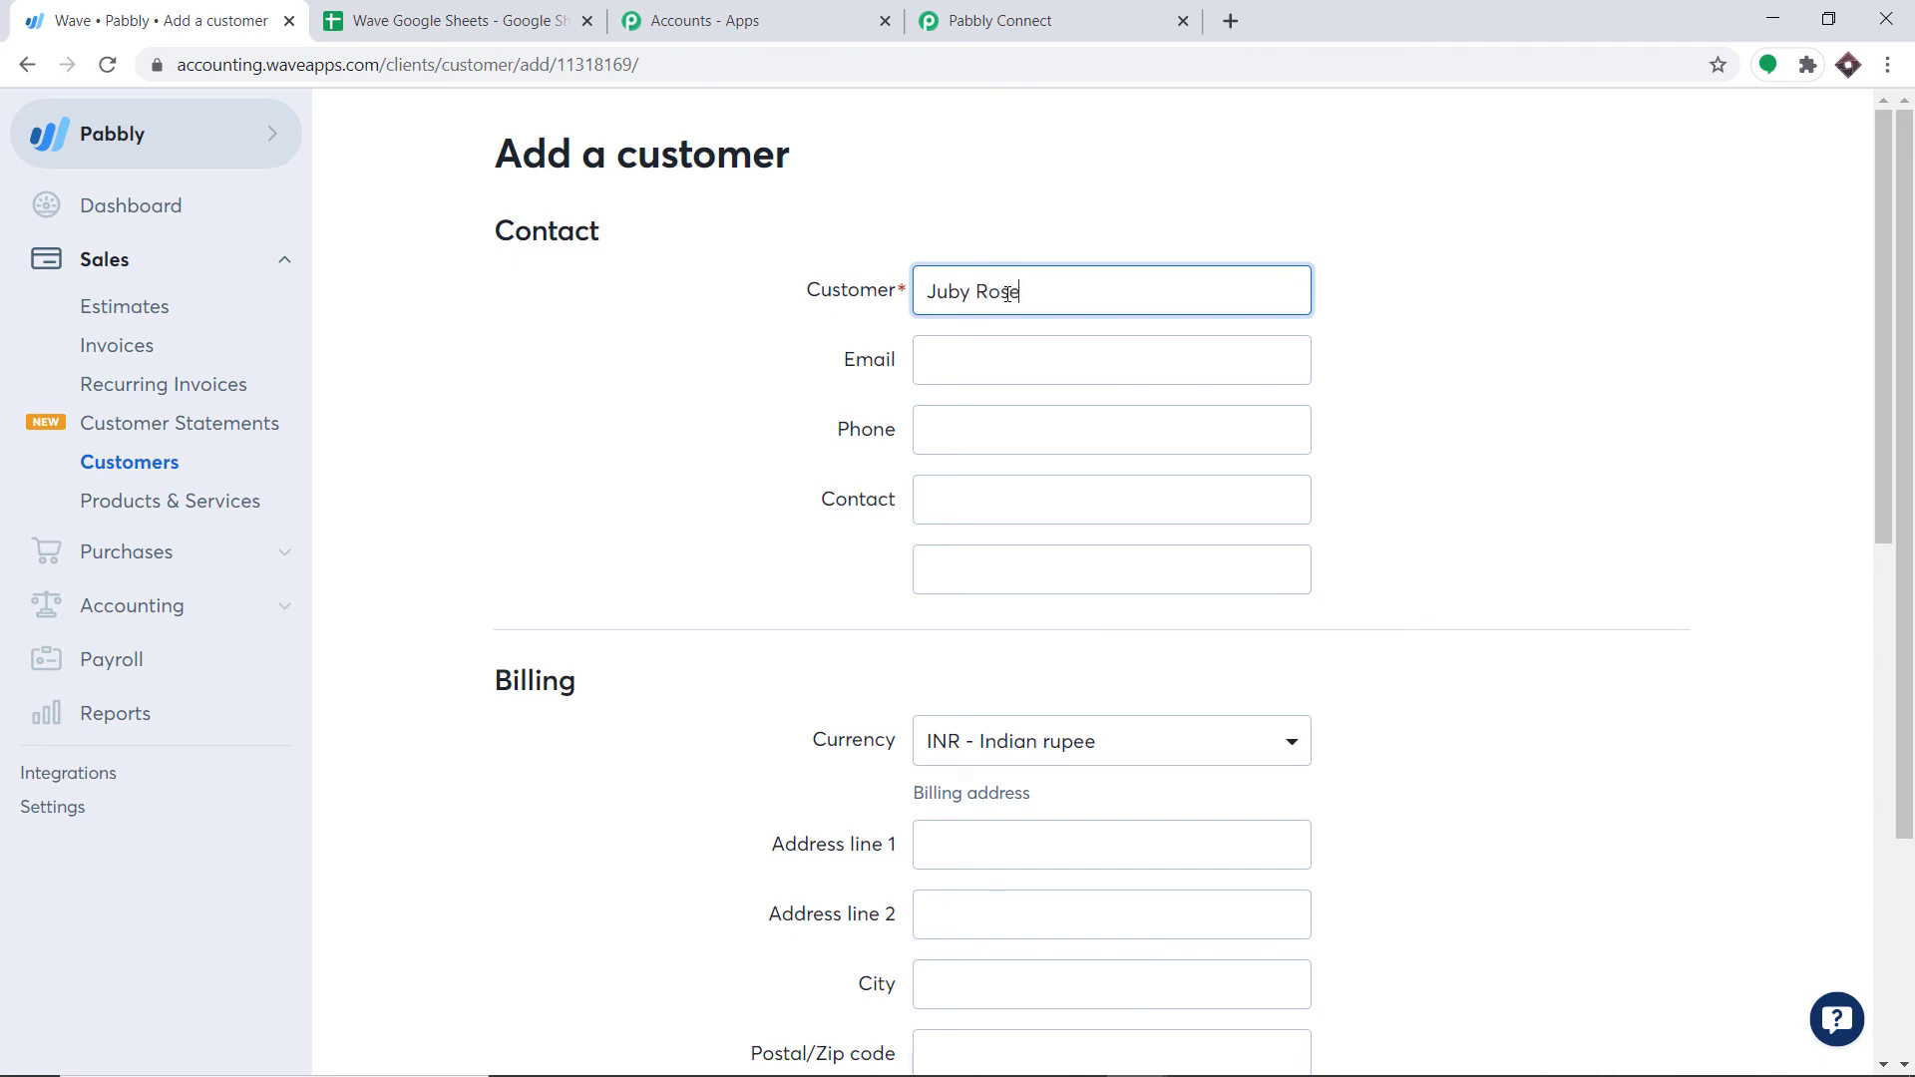
pyautogui.click(993, 365)
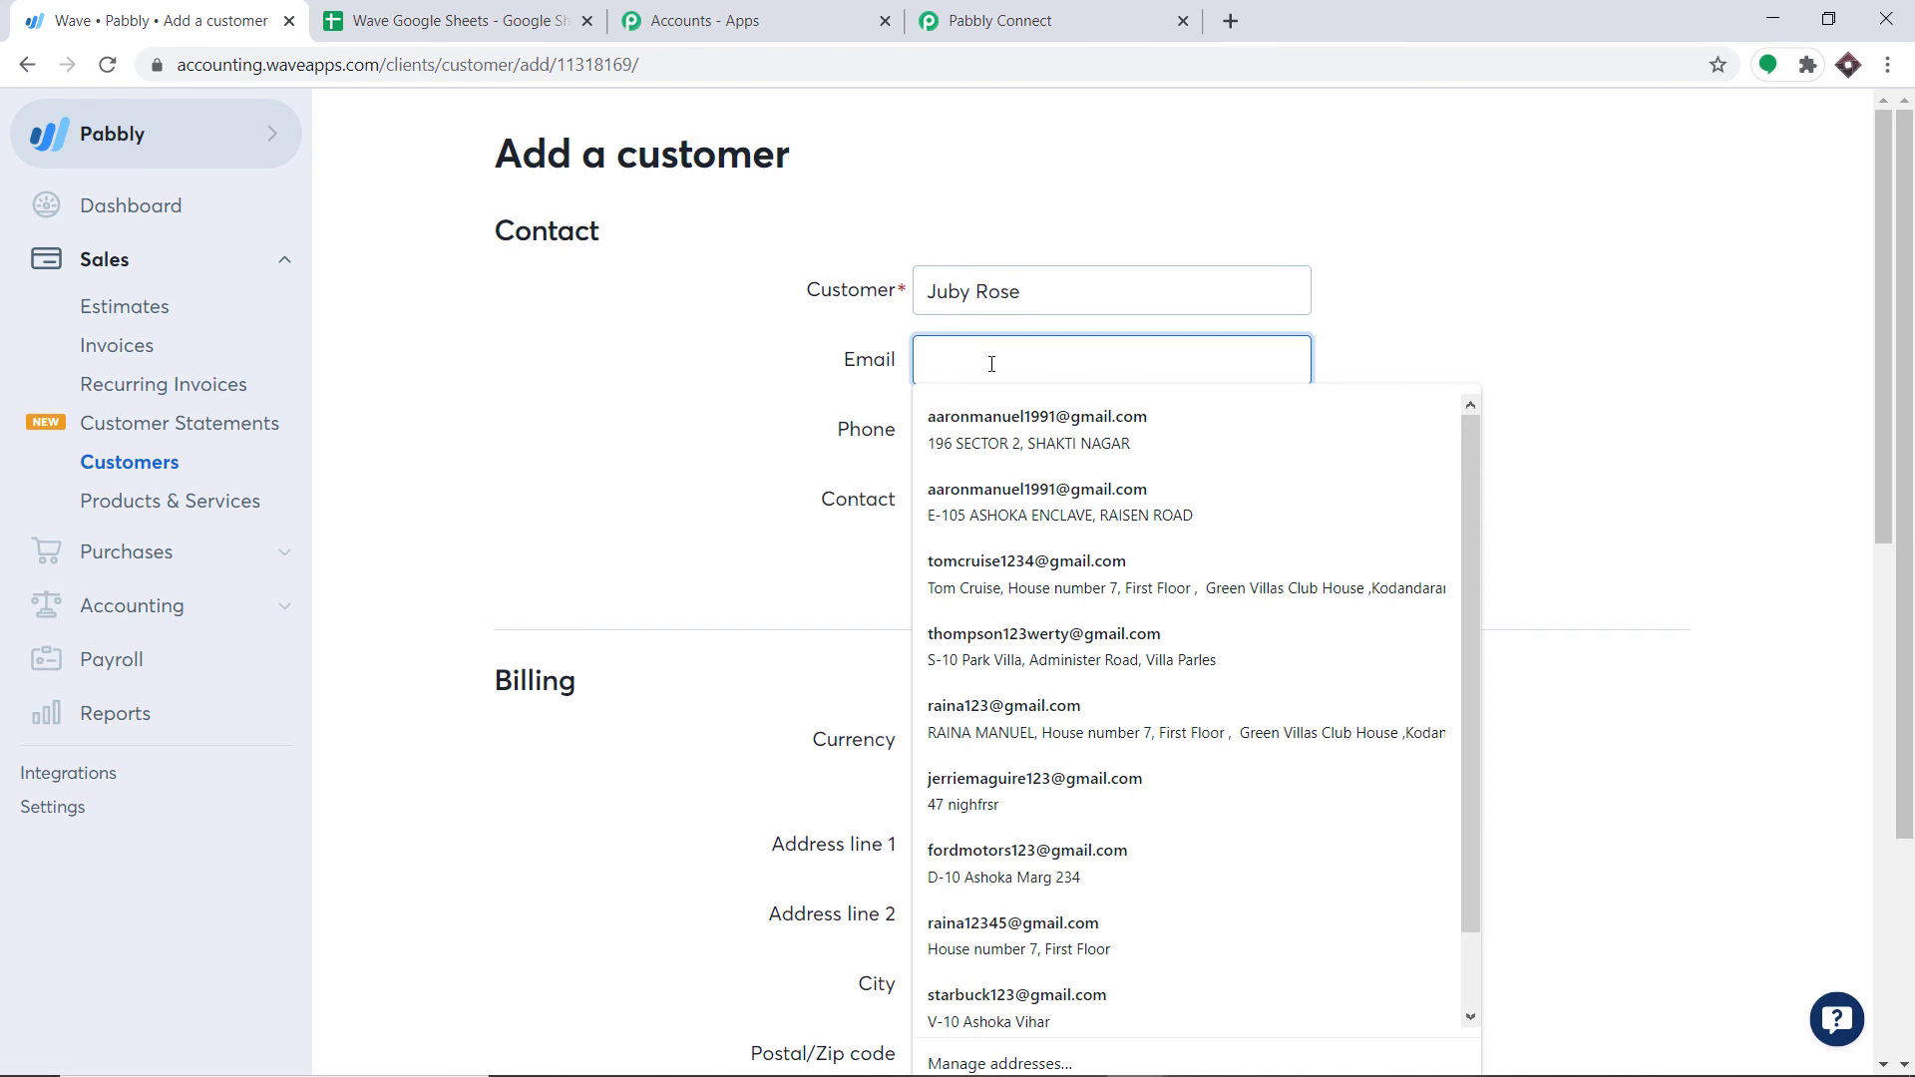
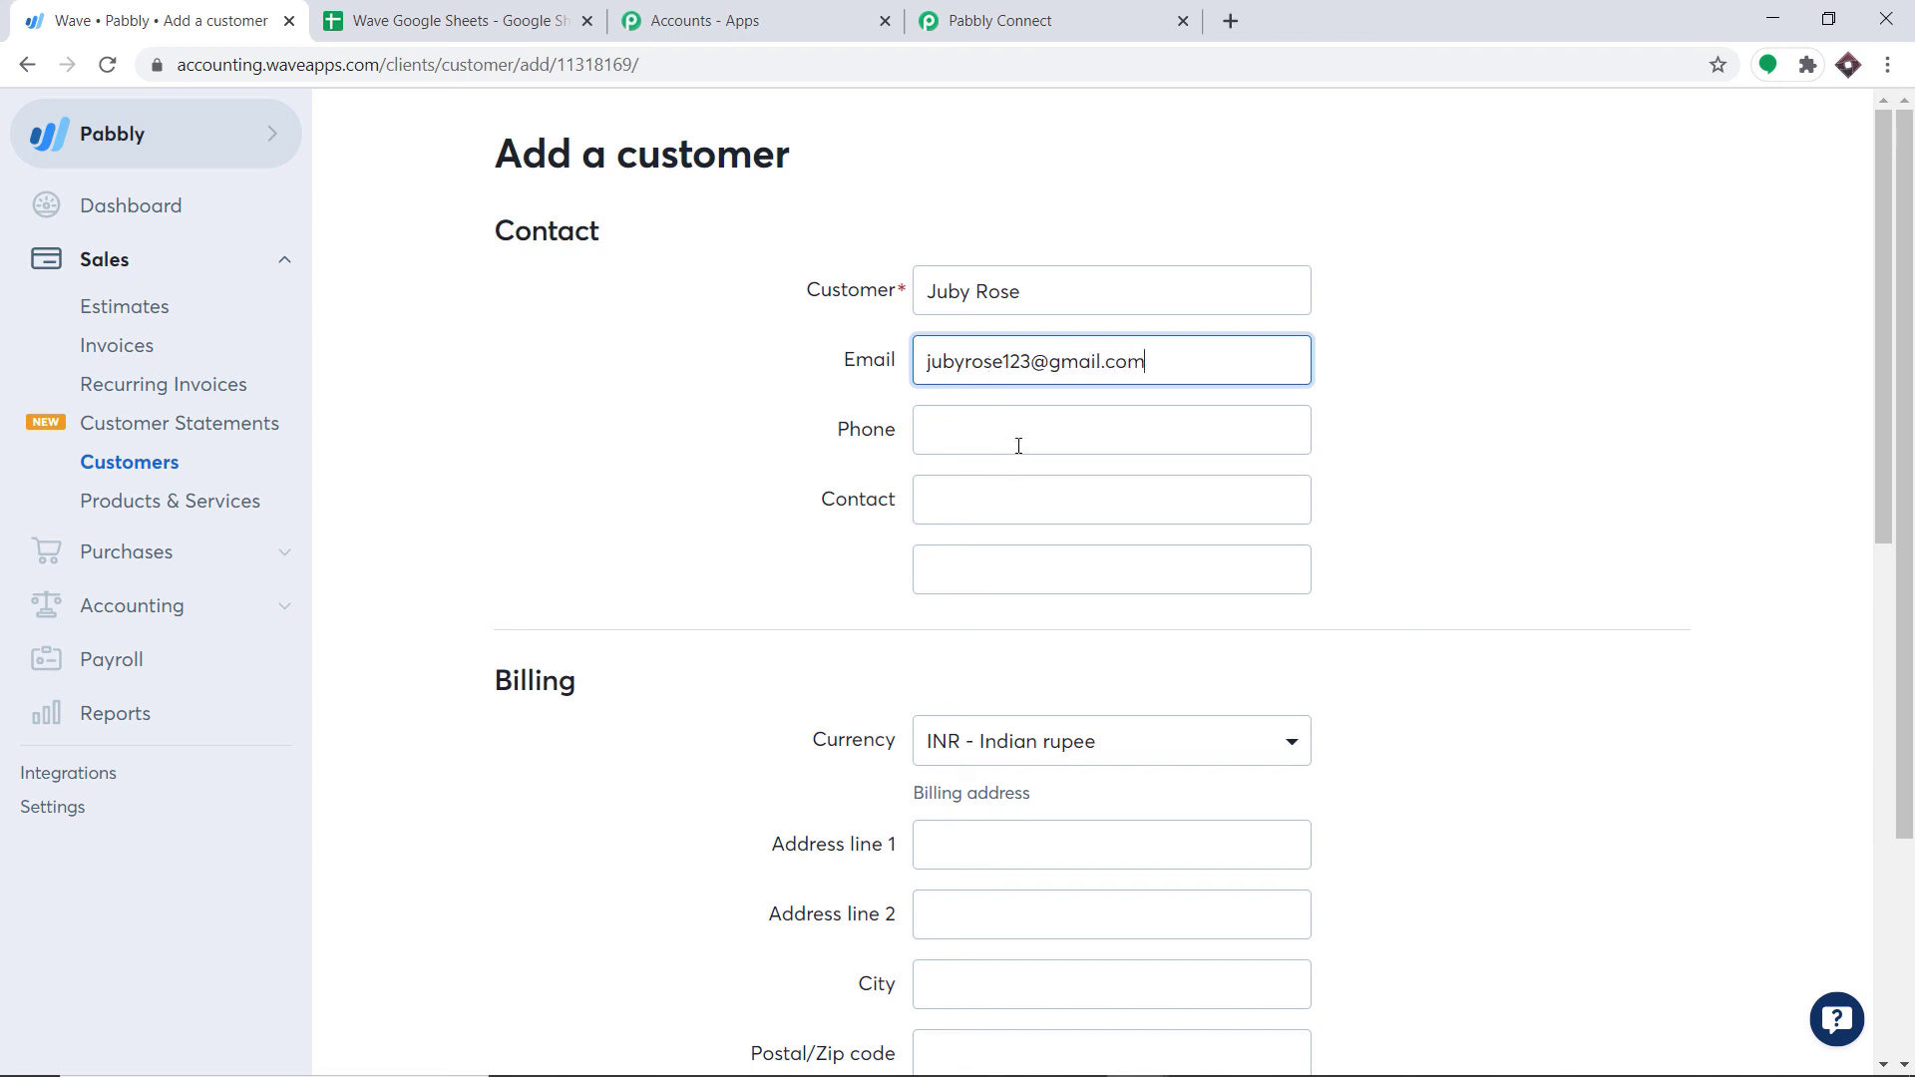
pyautogui.click(1019, 431)
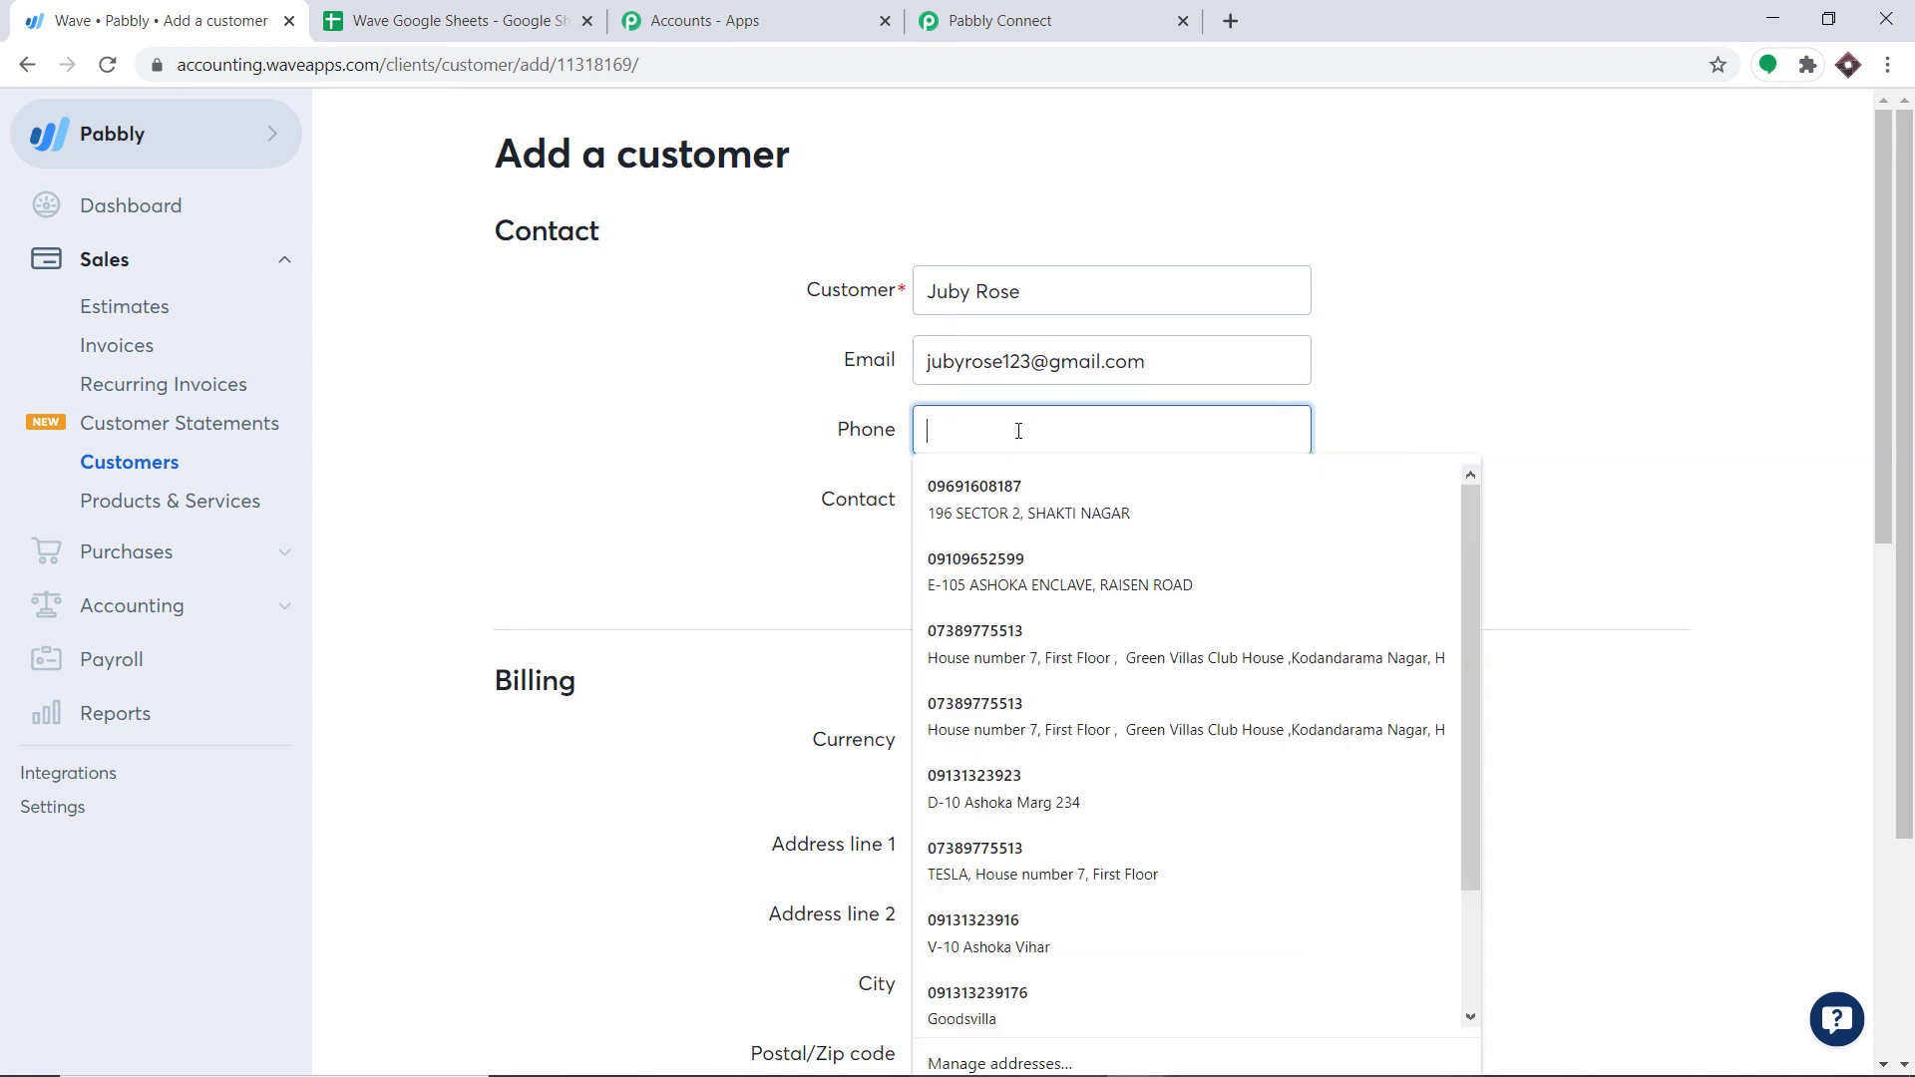
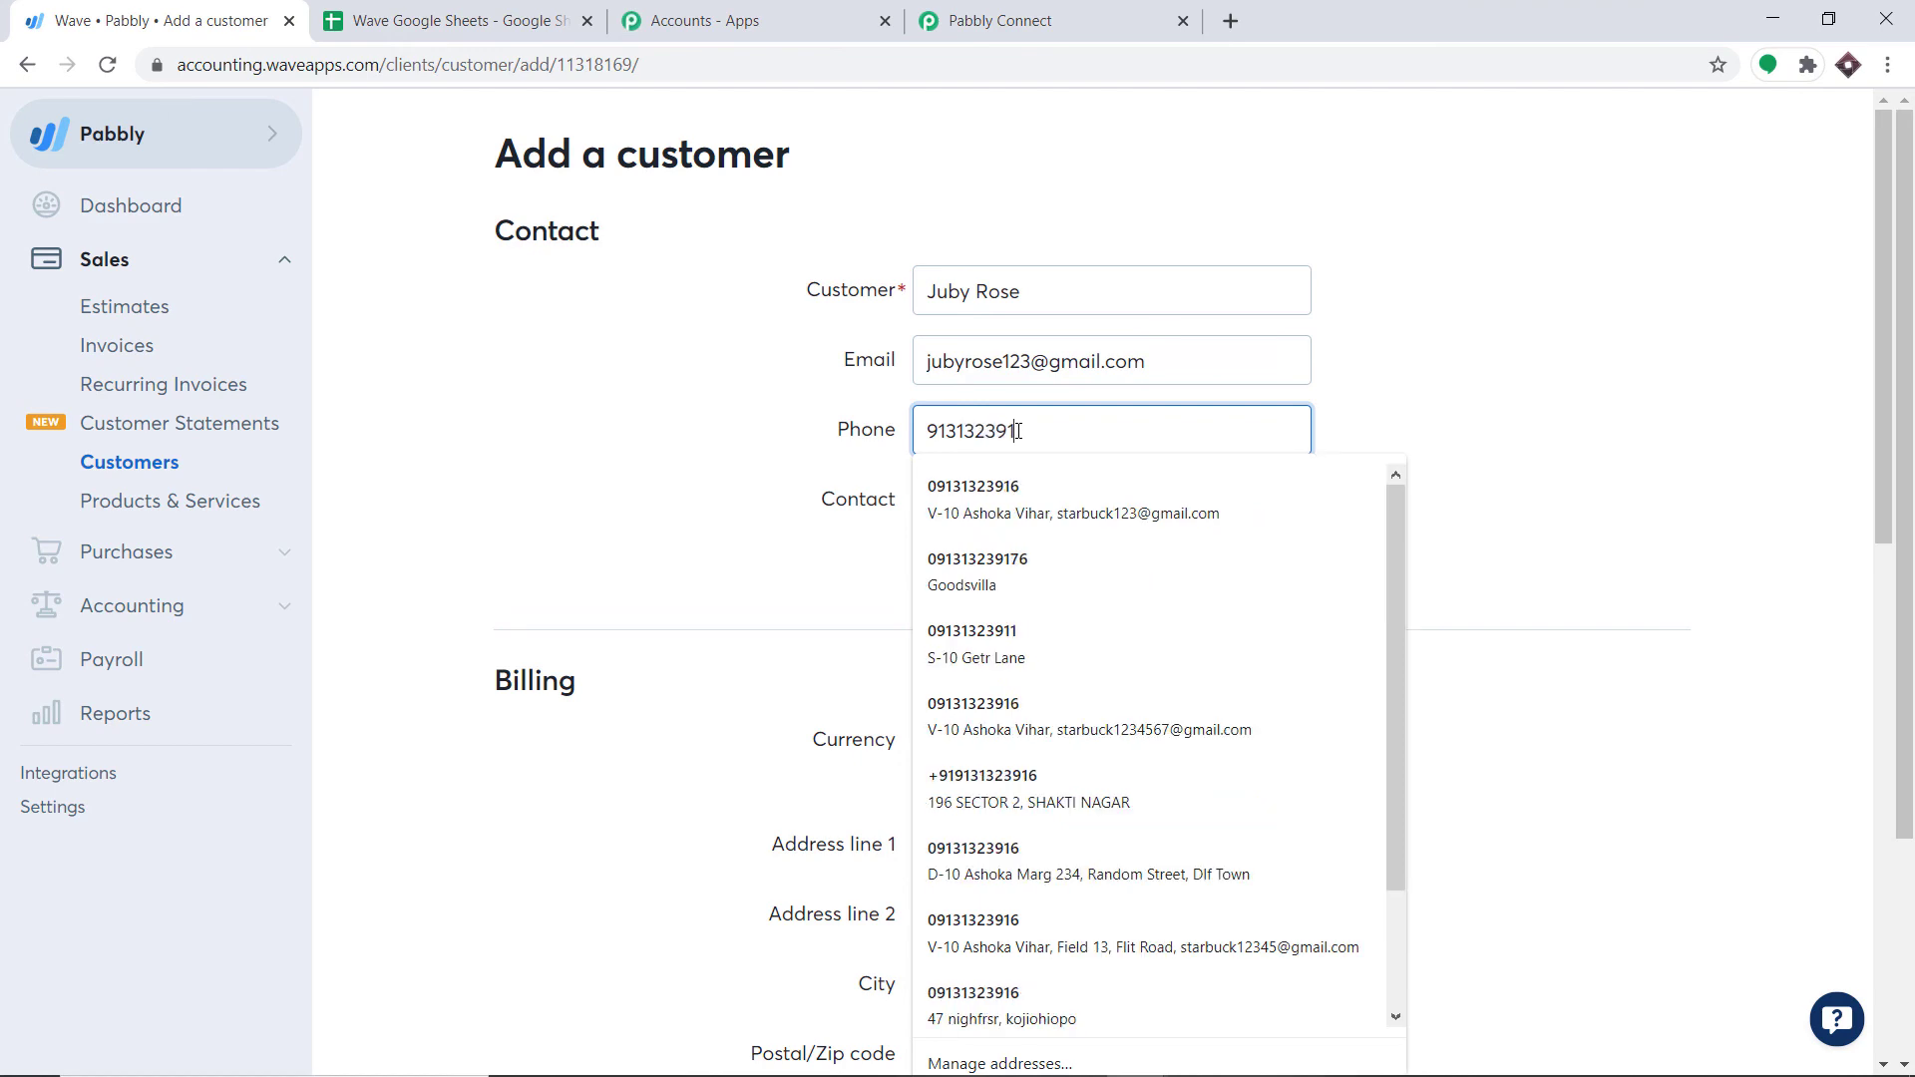
pyautogui.click(1443, 373)
pyautogui.scroll(-9, 1448, 399)
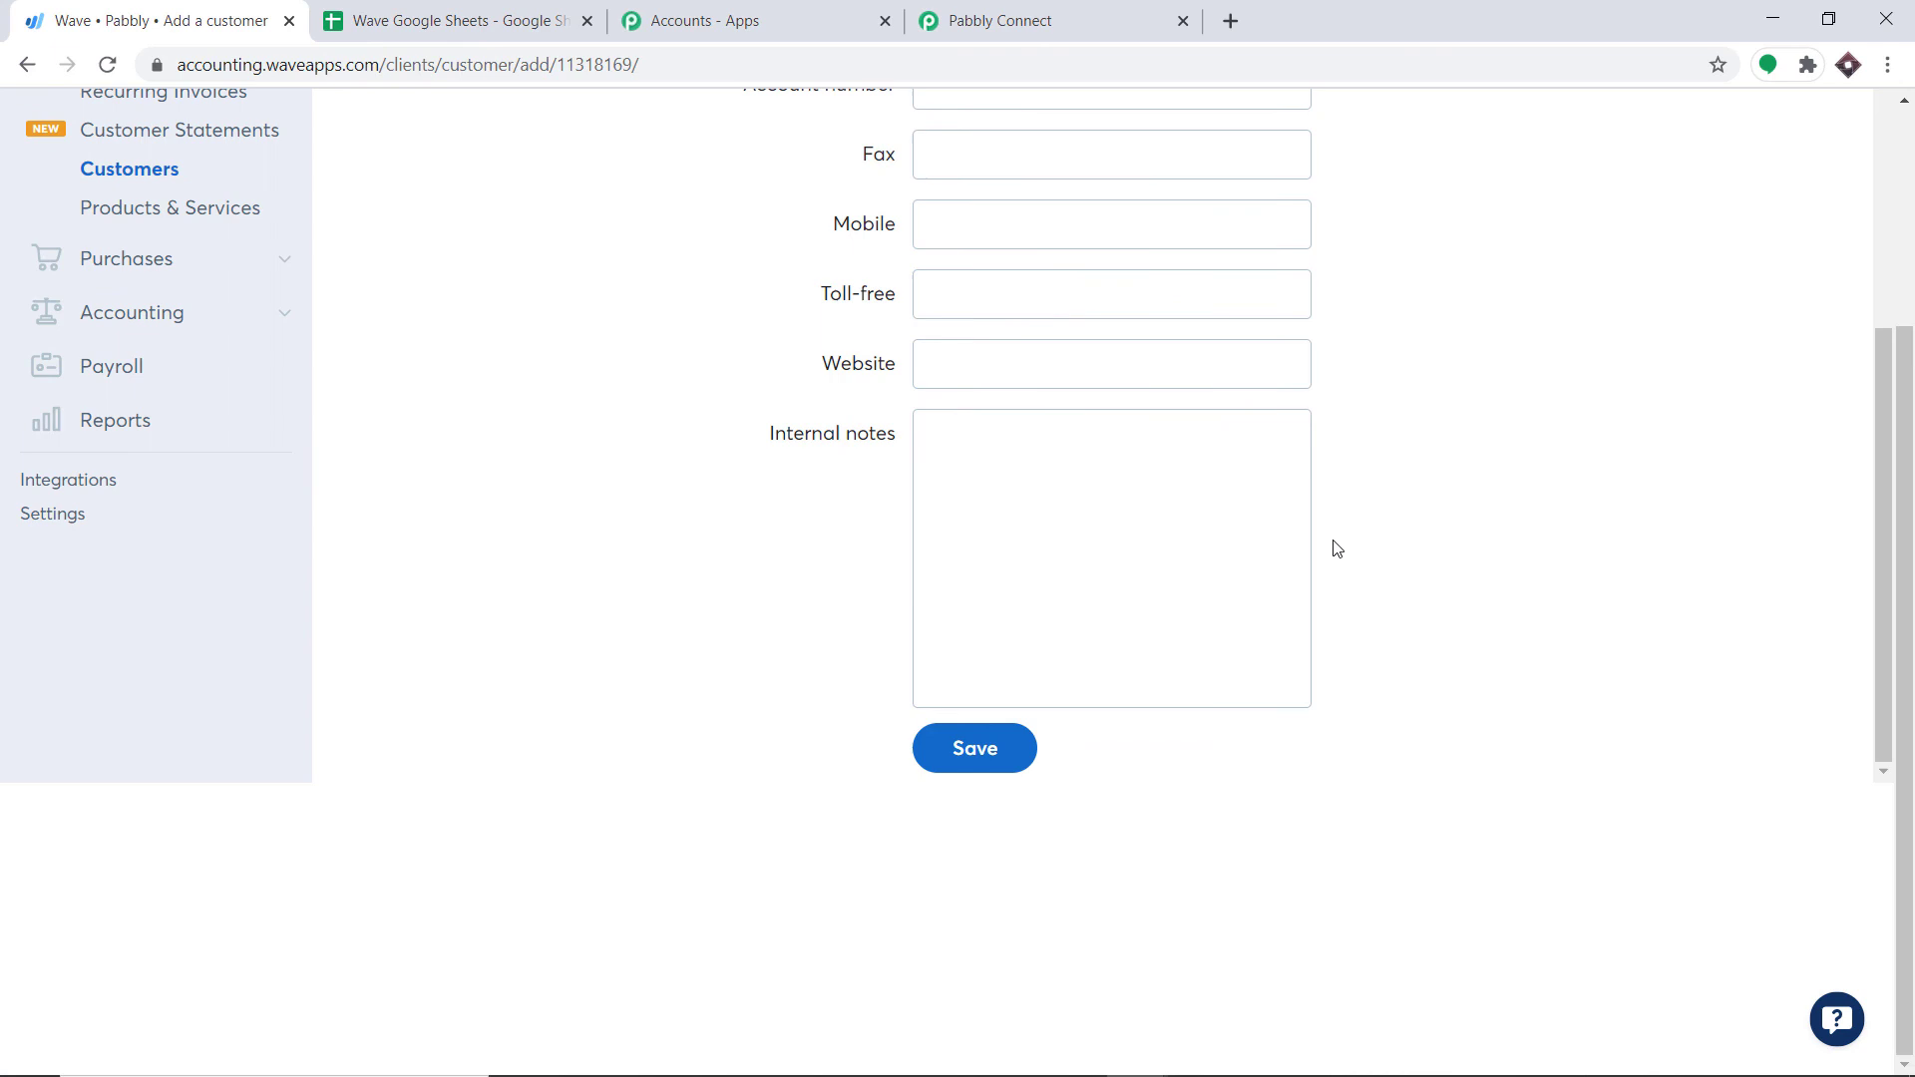
# Step: Save the new Wave customer, confirm it in the list, and check the Wave Google Sheets spreadsheet for row 3
pyautogui.click(1000, 766)
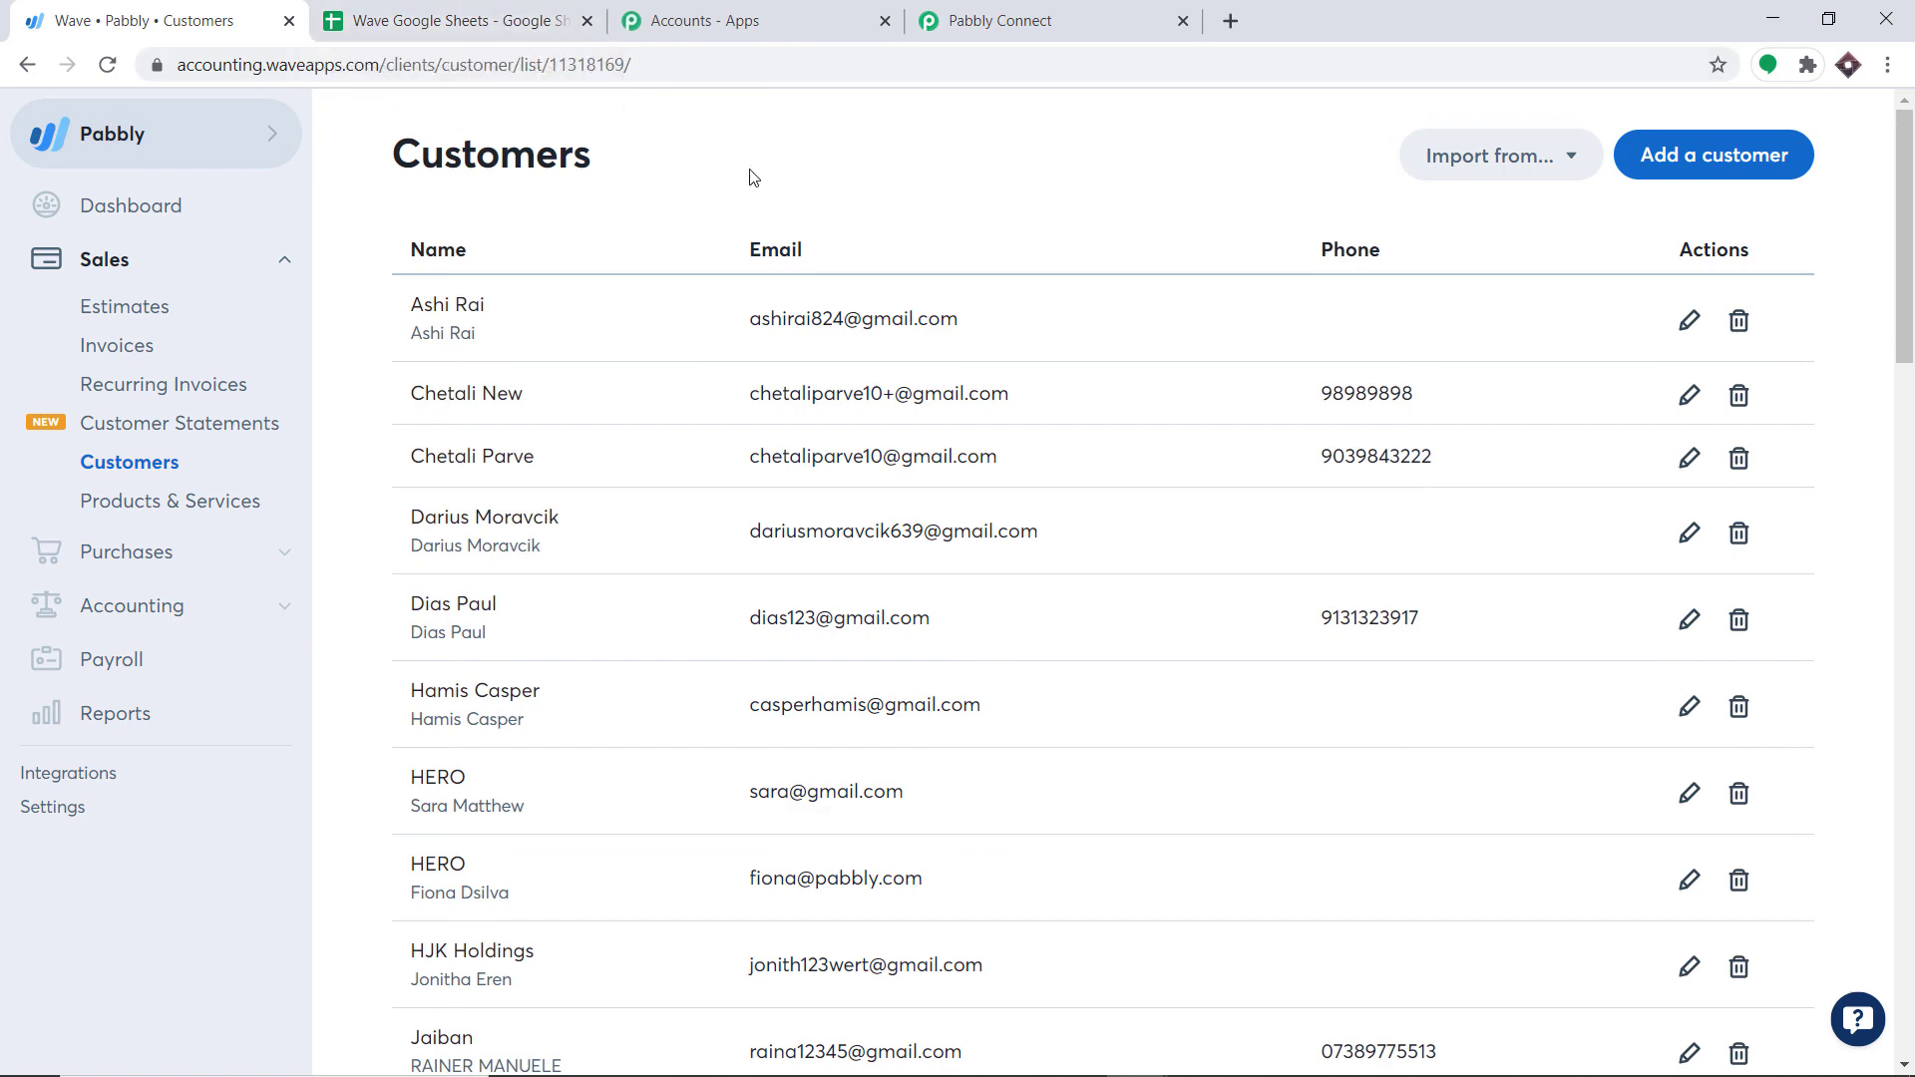
pyautogui.scroll(-5, 818, 249)
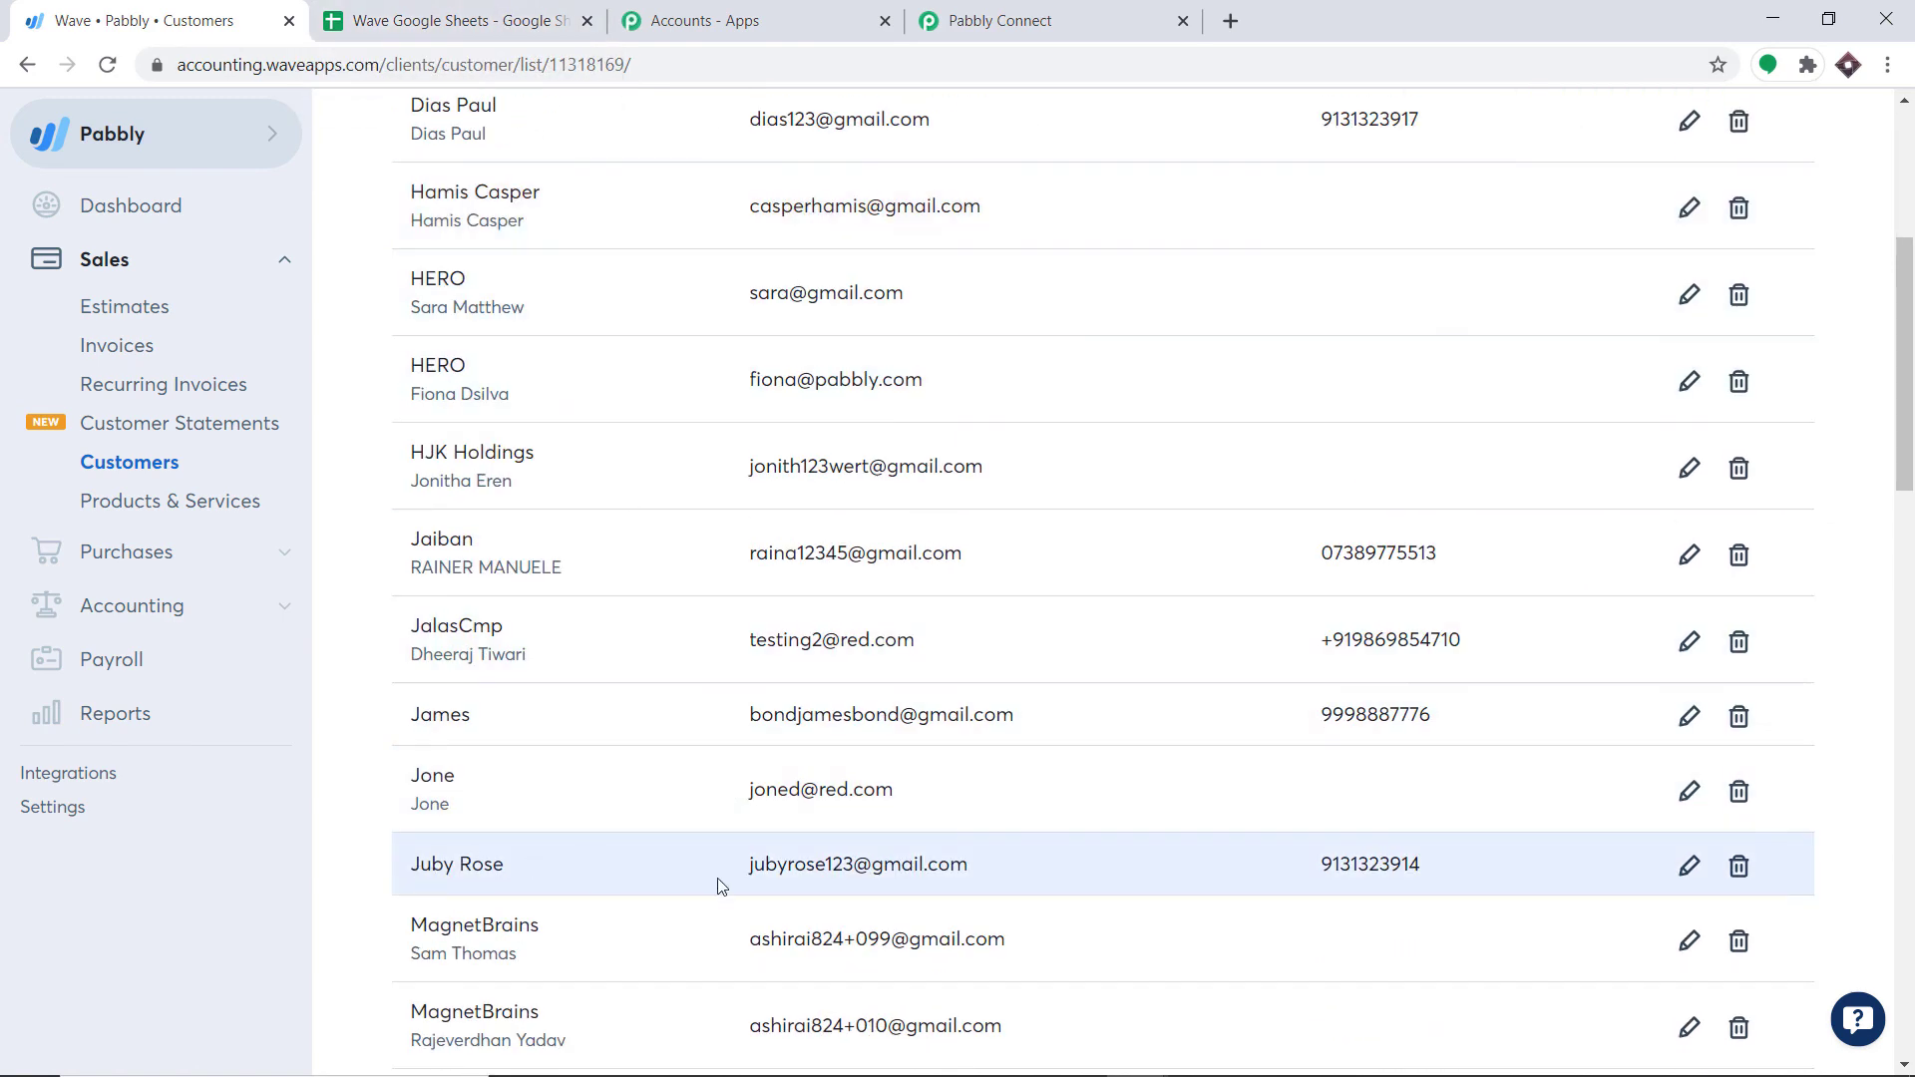
pyautogui.click(494, 8)
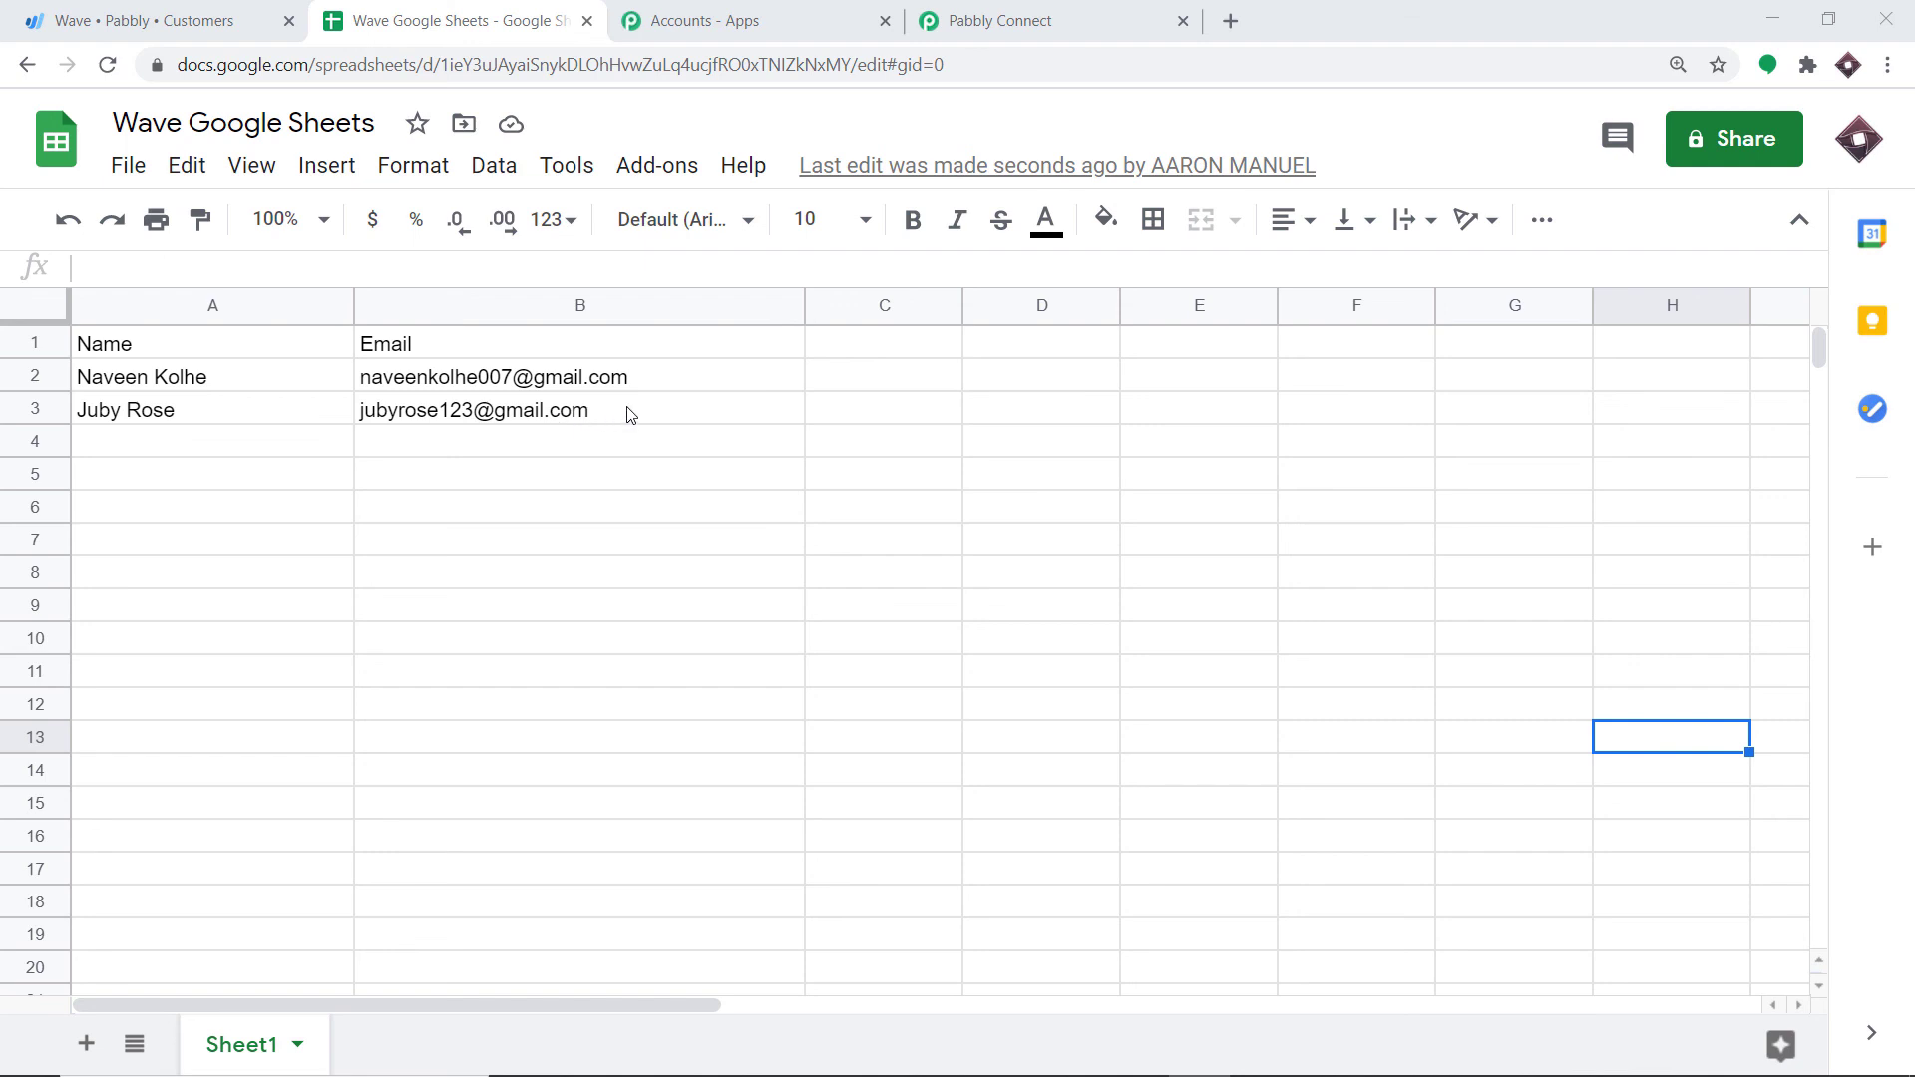
pyautogui.click(735, 380)
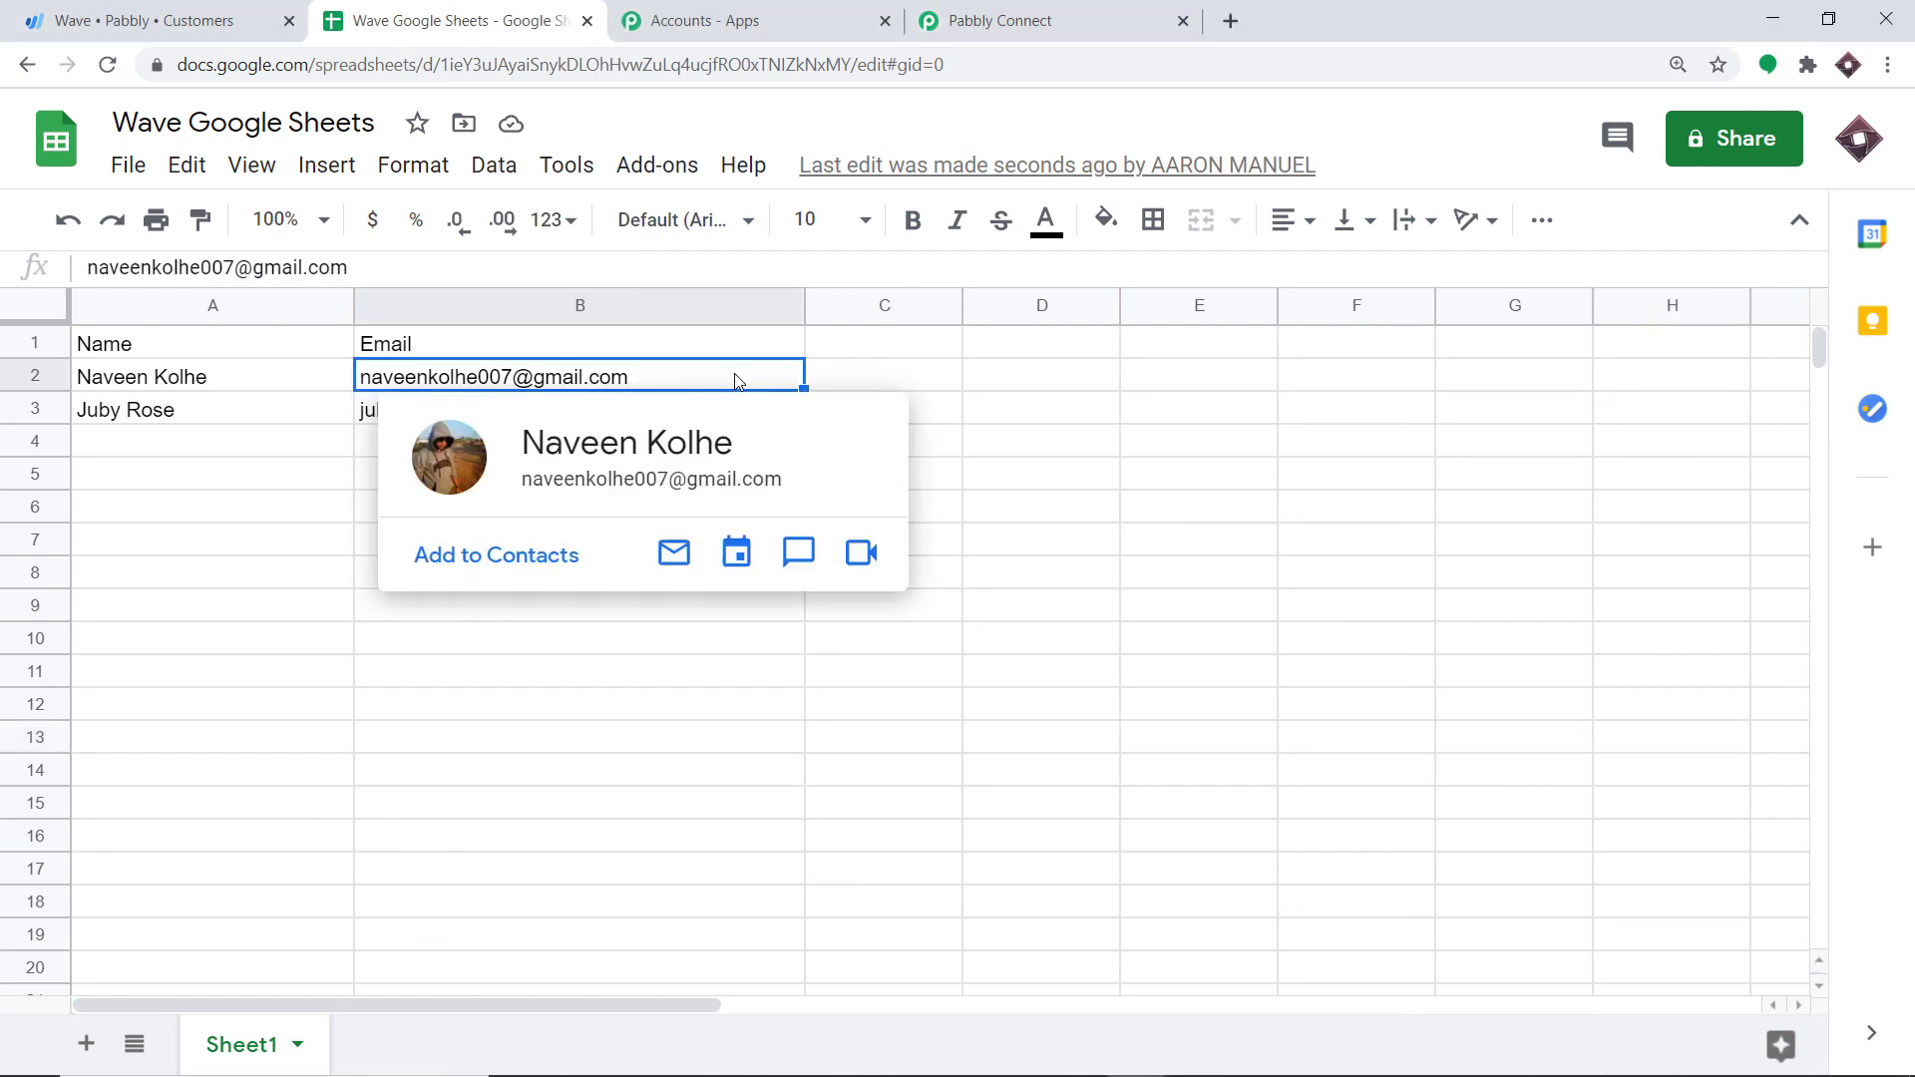
pyautogui.click(912, 349)
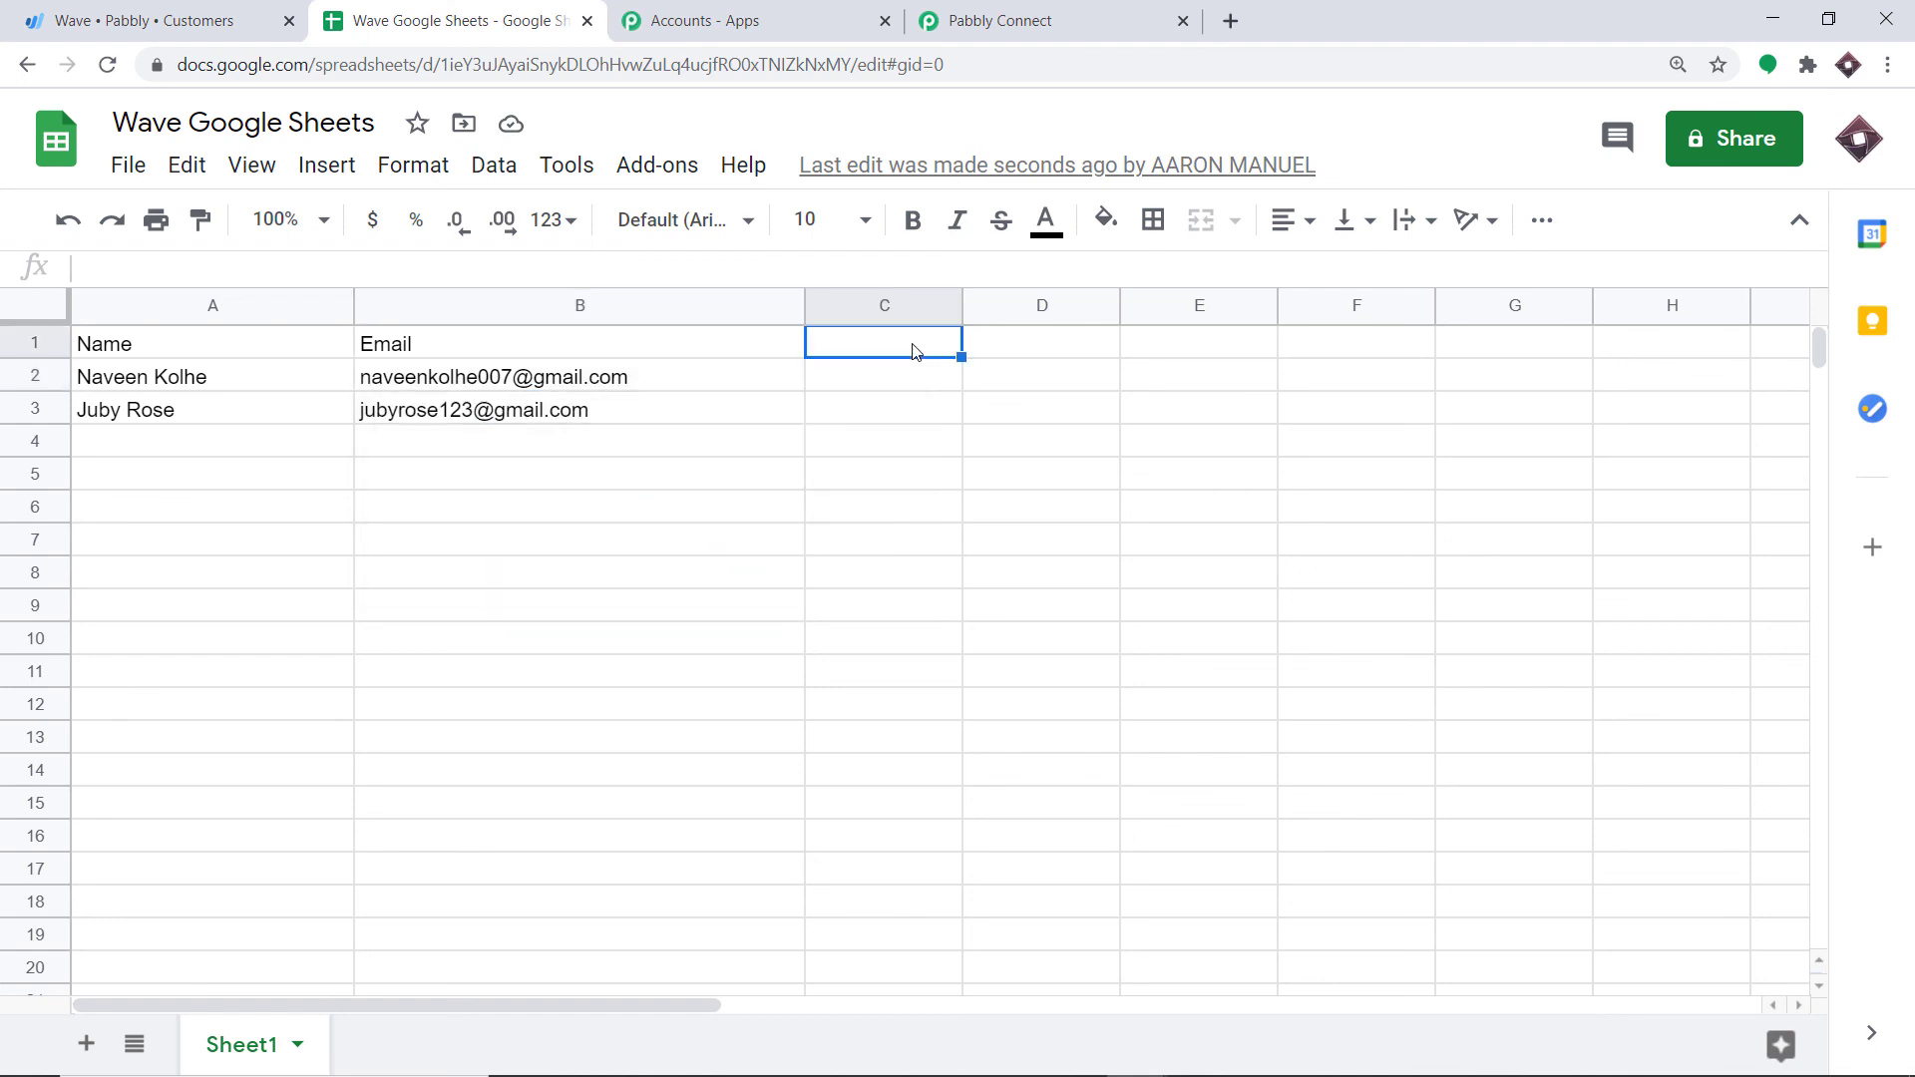